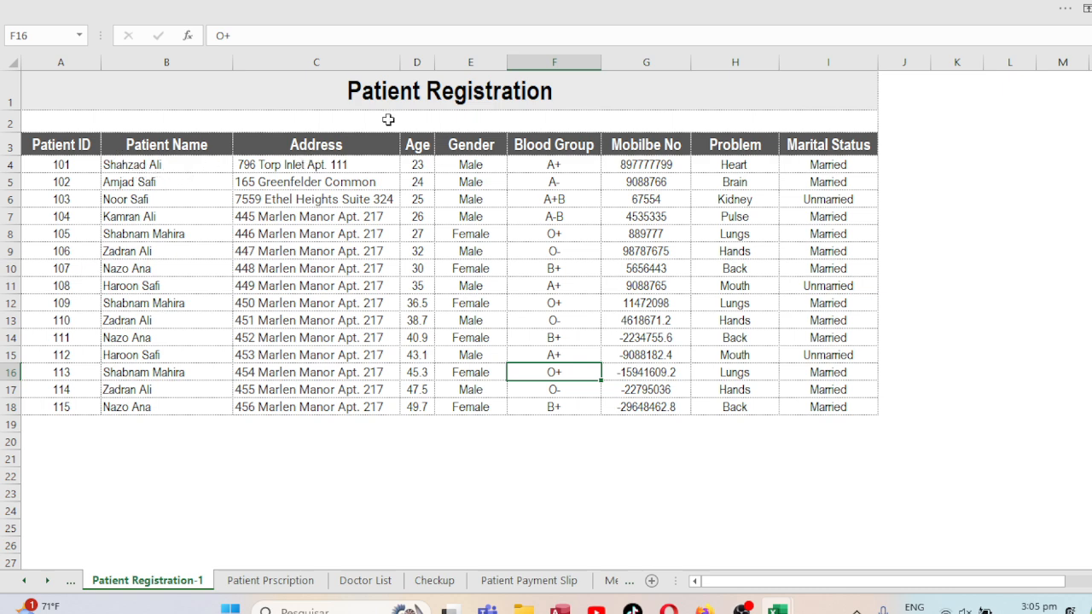
- On the Patient Payment Slip sheet, widen the S.No column and enter =IF(C7="","",ROW(1:1)) in A7
{"action": "left_click", "coordinate": [515, 583]}
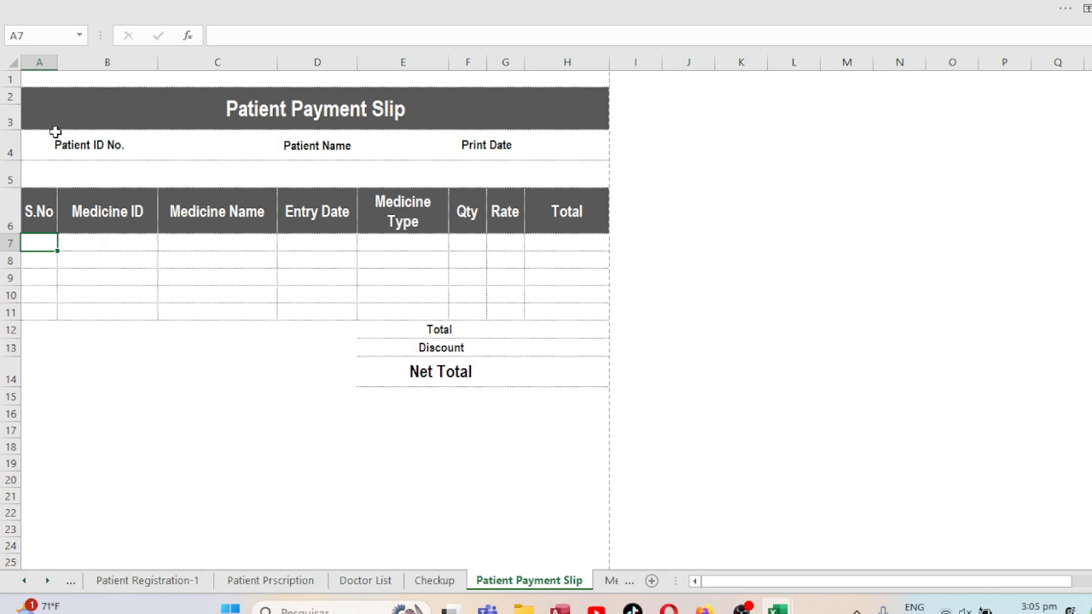
{"action": "left_click_drag", "start_coordinate": [52, 63], "coordinate": [92, 64]}
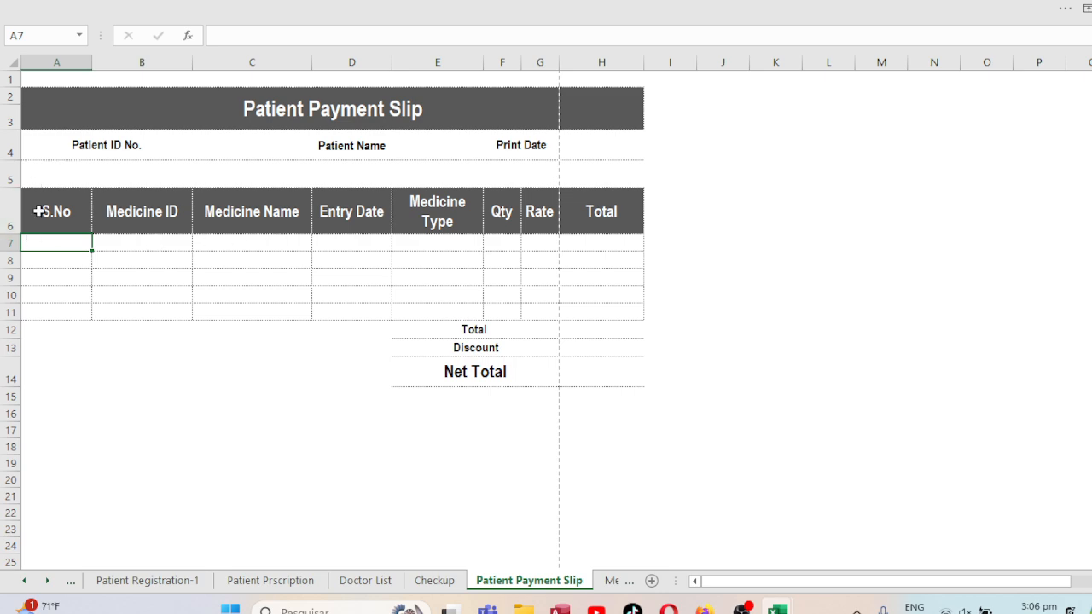
{"action": "type", "text": "="}
{"action": "key", "text": "BackSpace"}
{"action": "type", "text": "=if("}
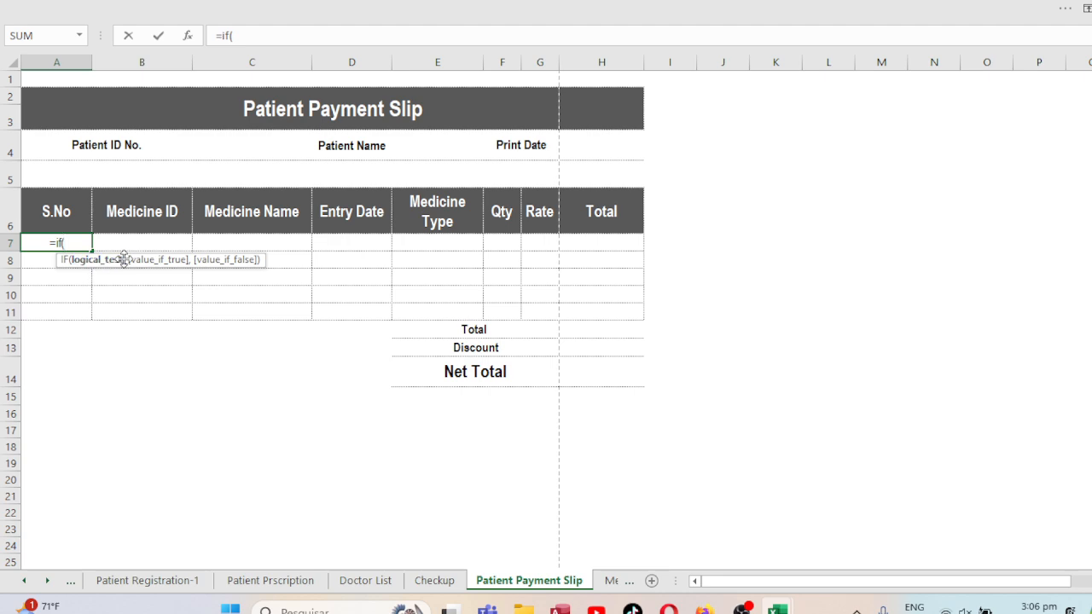
{"action": "left_click", "coordinate": [258, 240]}
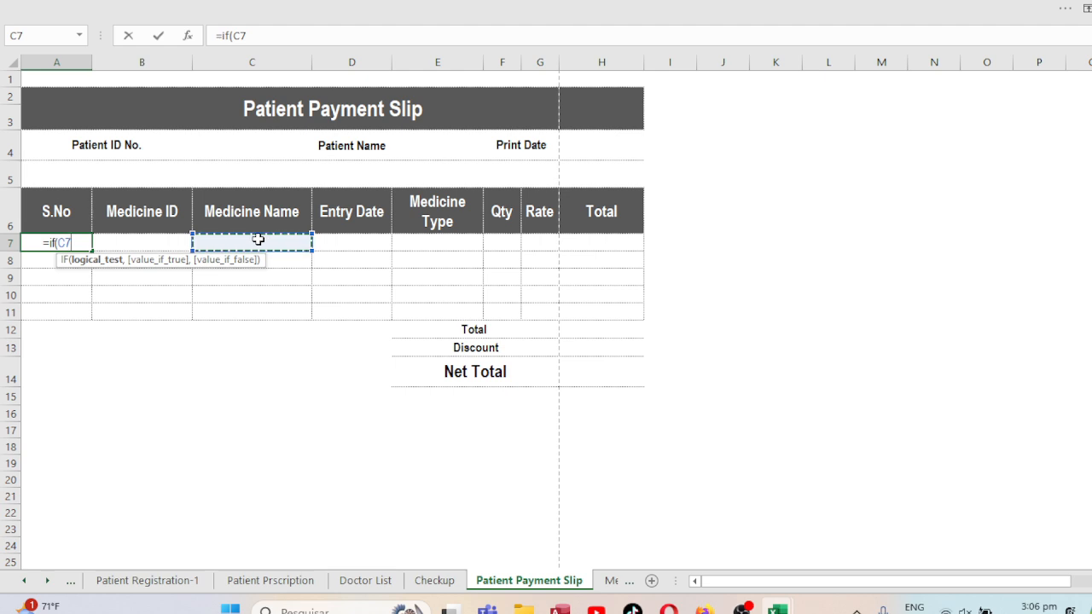
{"action": "type", "text": "=\"\""}
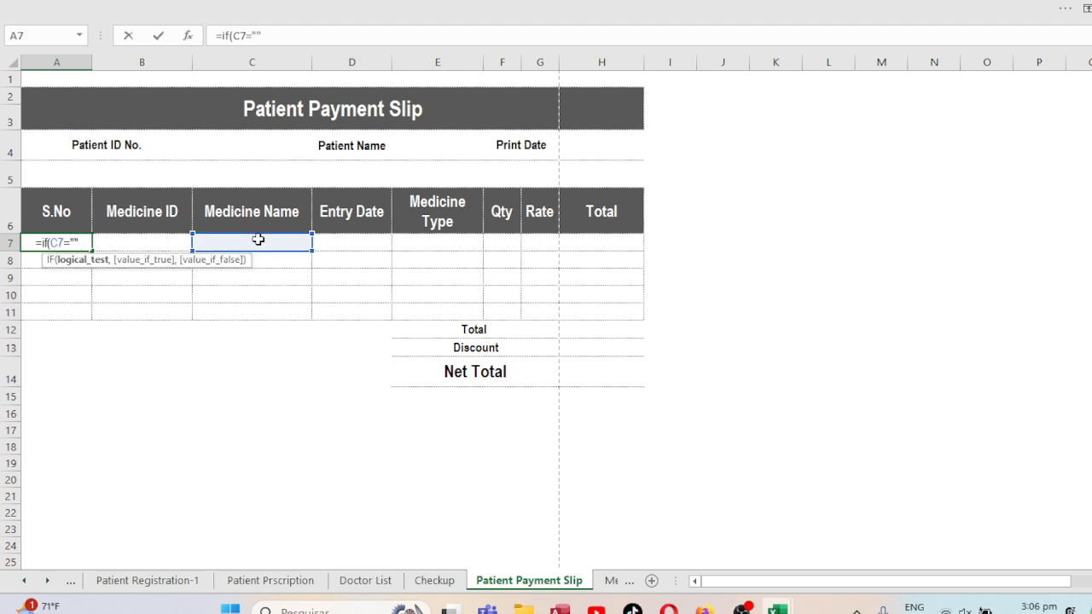
{"action": "type", "text": ","}
{"action": "type", "text": "\"\""}
{"action": "type", "text": ",to"}
{"action": "key", "text": "BackSpace"}
{"action": "key", "text": "BackSpace"}
{"action": "type", "text": "r"}
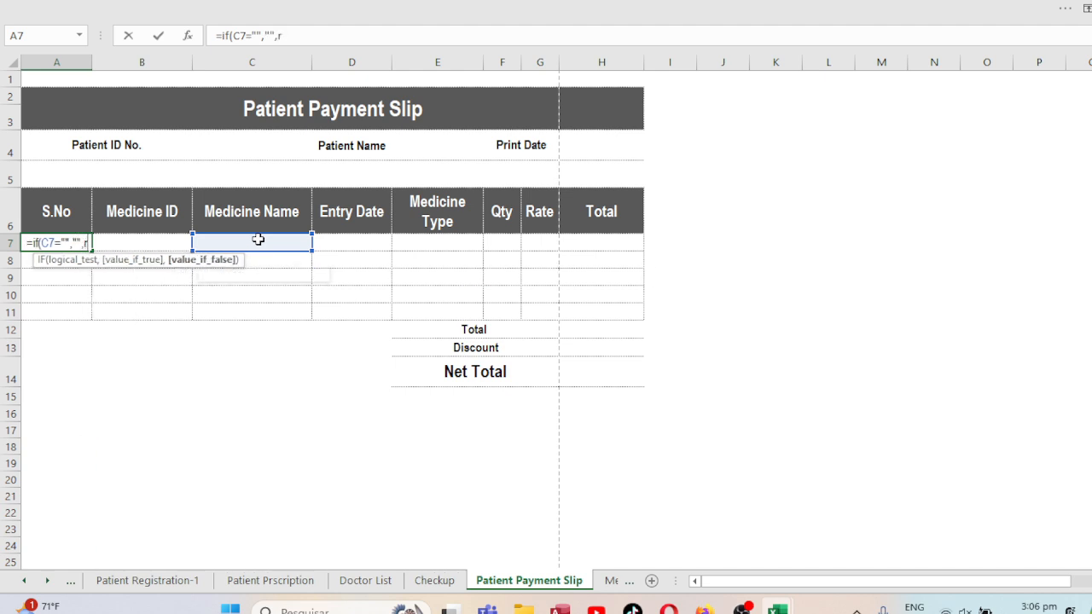
{"action": "type", "text": "ow("}
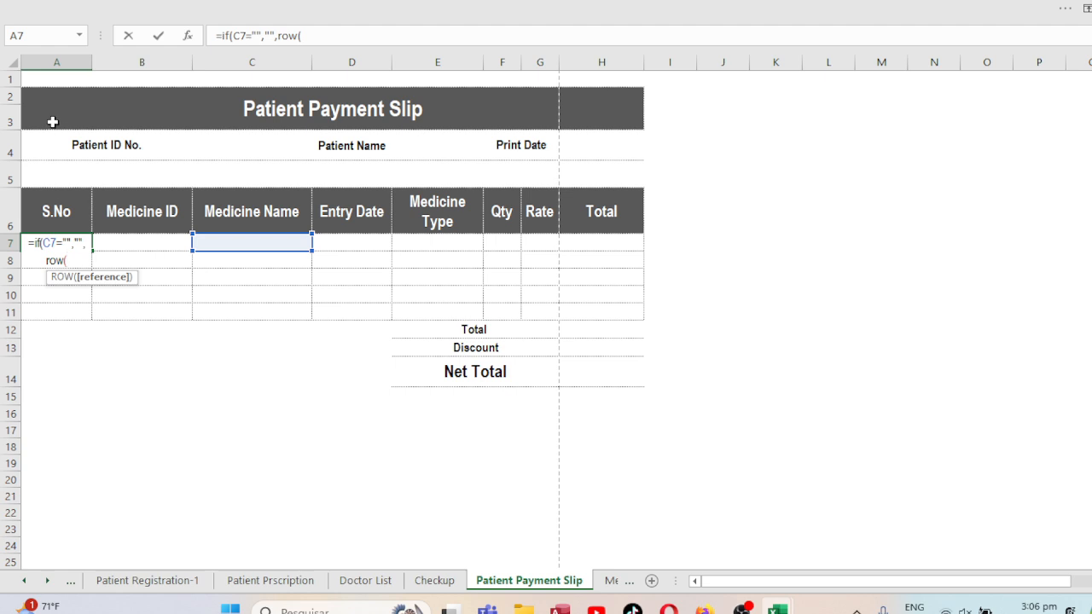
{"action": "left_click", "coordinate": [11, 78]}
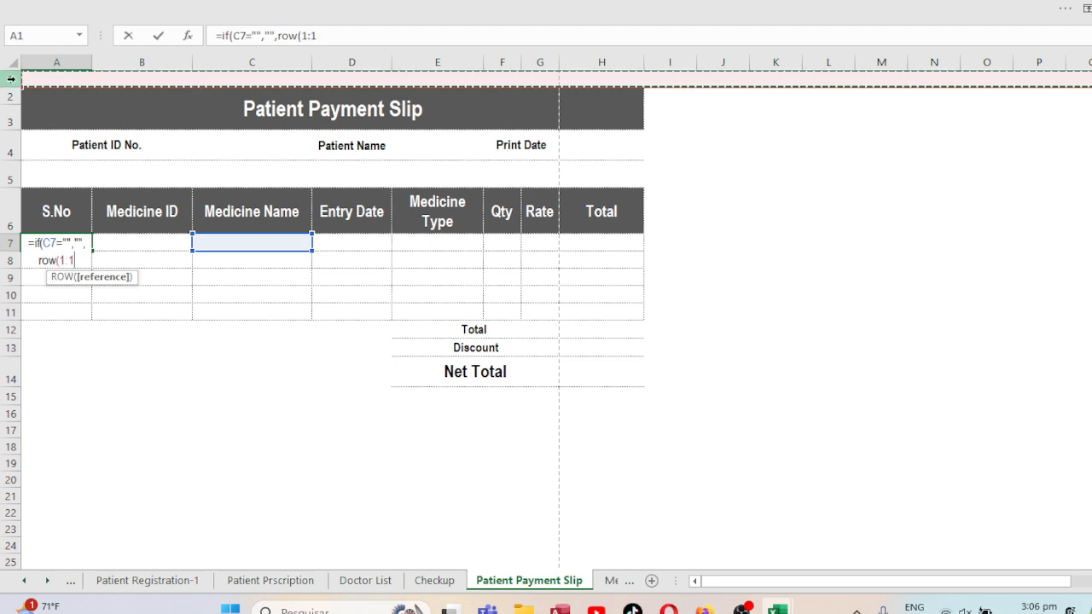
{"action": "type", "text": "))"}
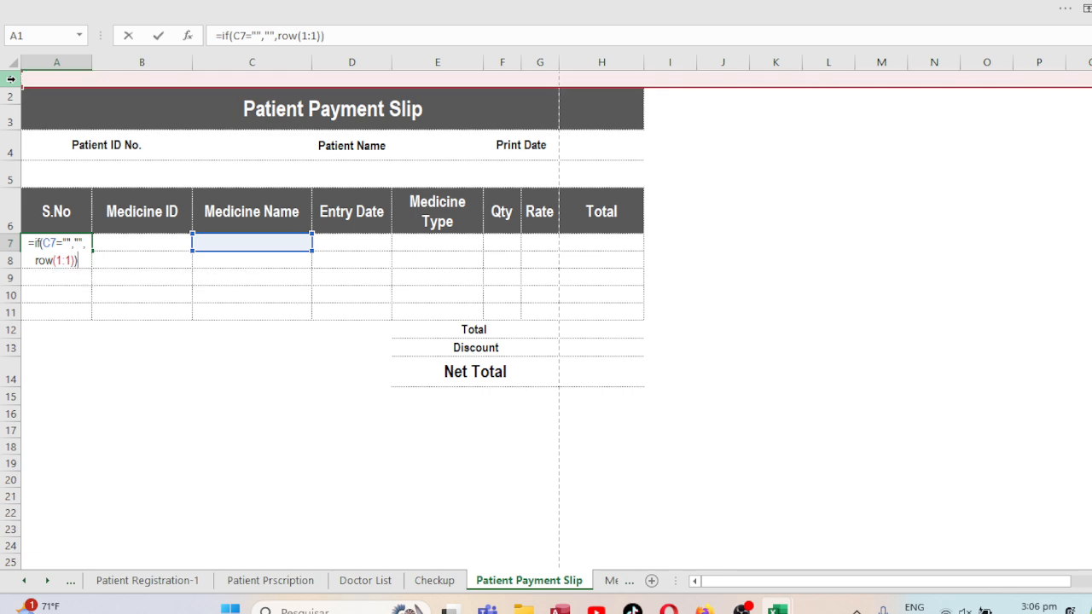
{"action": "key", "text": "Return"}
- Enter the test value 45984 in the first Medicine Name cell, C7
{"action": "left_click", "coordinate": [72, 238]}
{"action": "left_click", "coordinate": [253, 224]}
{"action": "left_click", "coordinate": [231, 242]}
{"action": "type", "text": "45984"}
{"action": "key", "text": "Return"}
{"action": "left_click", "coordinate": [230, 242]}
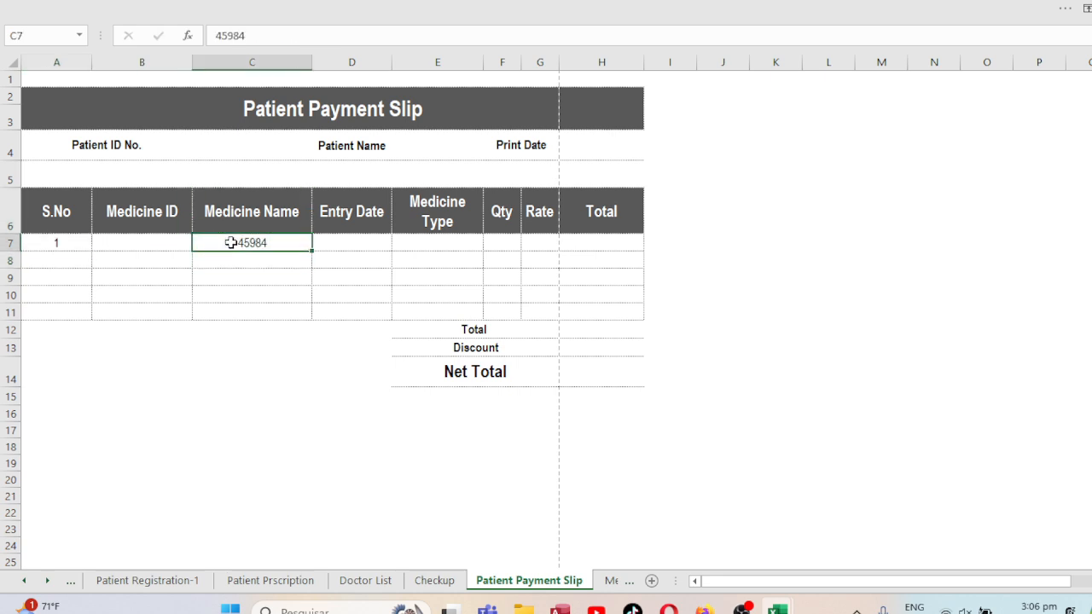
- Fill the serial number formula from A7 down through A11
{"action": "left_click", "coordinate": [85, 242]}
{"action": "left_click_drag", "start_coordinate": [93, 253], "coordinate": [107, 313]}
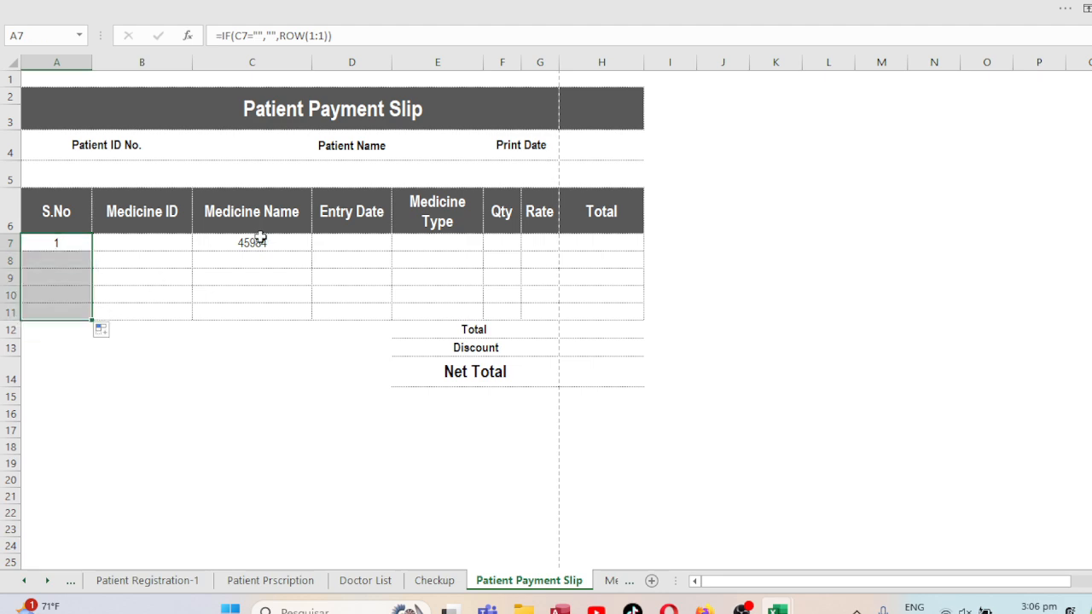
- Test the serial numbering by entering 4, 545, 45 and 45 in C8:C11, and clear all test entries in C7:C11
{"action": "left_click", "coordinate": [239, 260]}
{"action": "type", "text": "4"}
{"action": "key", "text": "Return"}
{"action": "type", "text": "545"}
{"action": "key", "text": "Return"}
{"action": "type", "text": "45"}
{"action": "key", "text": "Return"}
{"action": "type", "text": "45"}
{"action": "key", "text": "Up"}
{"action": "key", "text": "Down"}
{"action": "key", "text": "BackSpace"}
{"action": "key", "text": "Up"}
{"action": "key", "text": "BackSpace"}
{"action": "key", "text": "Up"}
{"action": "key", "text": "BackSpace"}
{"action": "key", "text": "Up"}
{"action": "key", "text": "BackSpace"}
{"action": "key", "text": "Up"}
{"action": "key", "text": "BackSpace"}
{"action": "key", "text": "Left"}
{"action": "key", "text": "Left"}
{"action": "key", "text": "Right"}
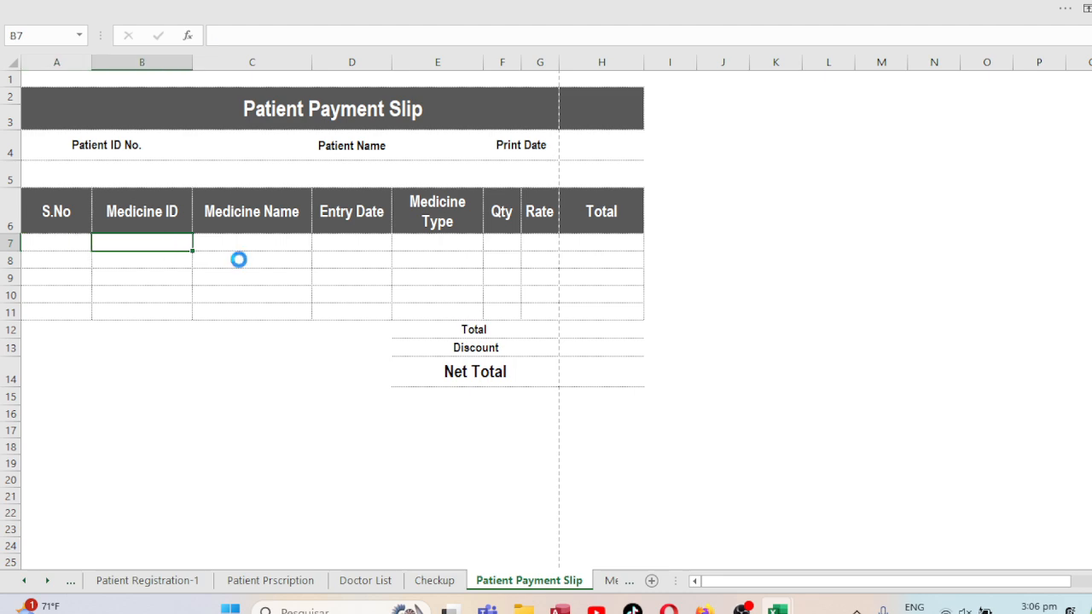
- Narrow the S.No column of the payment slip
{"action": "left_click_drag", "start_coordinate": [91, 63], "coordinate": [73, 63]}
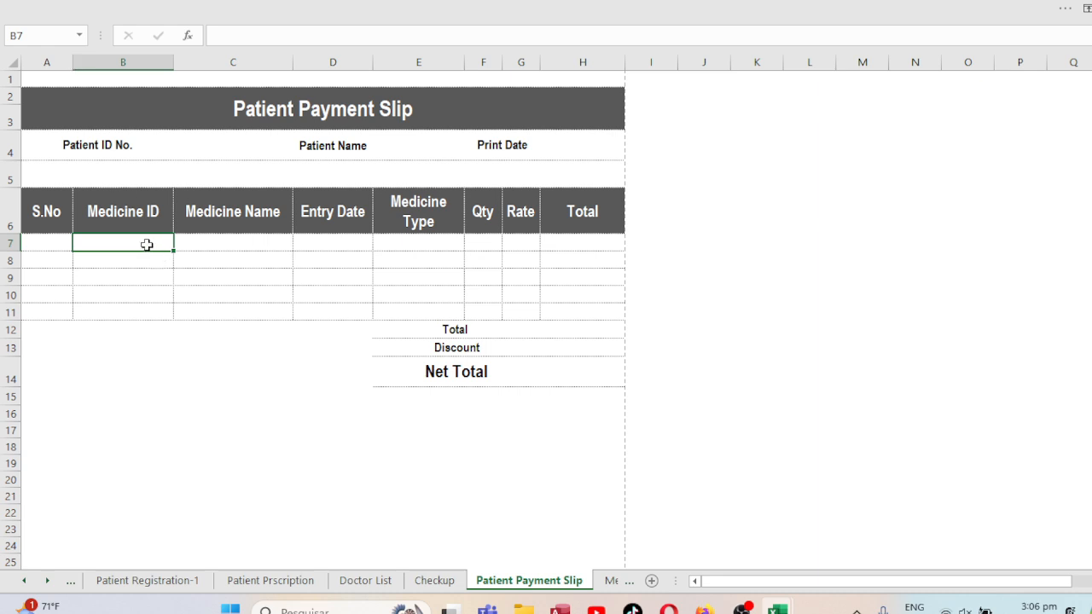
{"action": "left_click", "coordinate": [187, 152]}
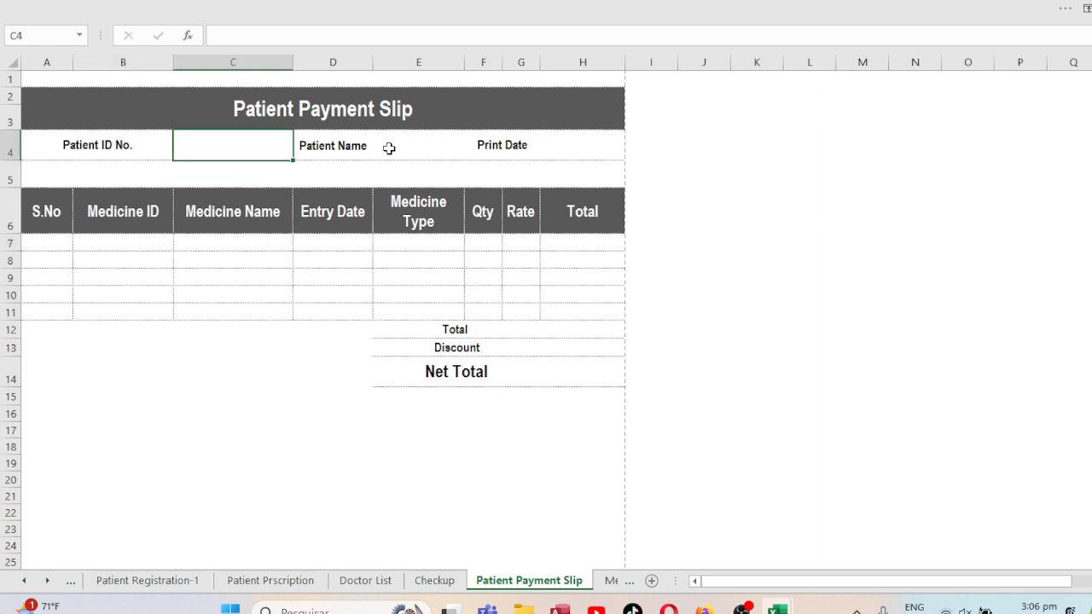
{"action": "left_click", "coordinate": [105, 145]}
{"action": "left_click", "coordinate": [187, 146]}
- Enter =VLOOKUP(C4,'Patient Registration-1'!A3:I18,1,0) in the Patient Name cell E4
{"action": "left_click", "coordinate": [400, 143]}
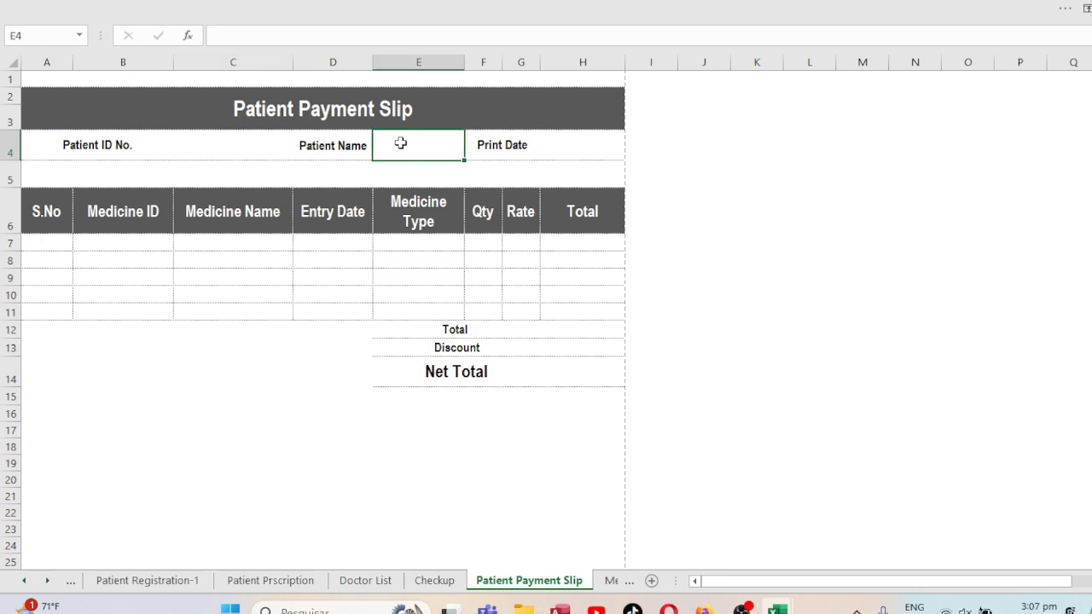
{"action": "type", "text": "=vlookup("}
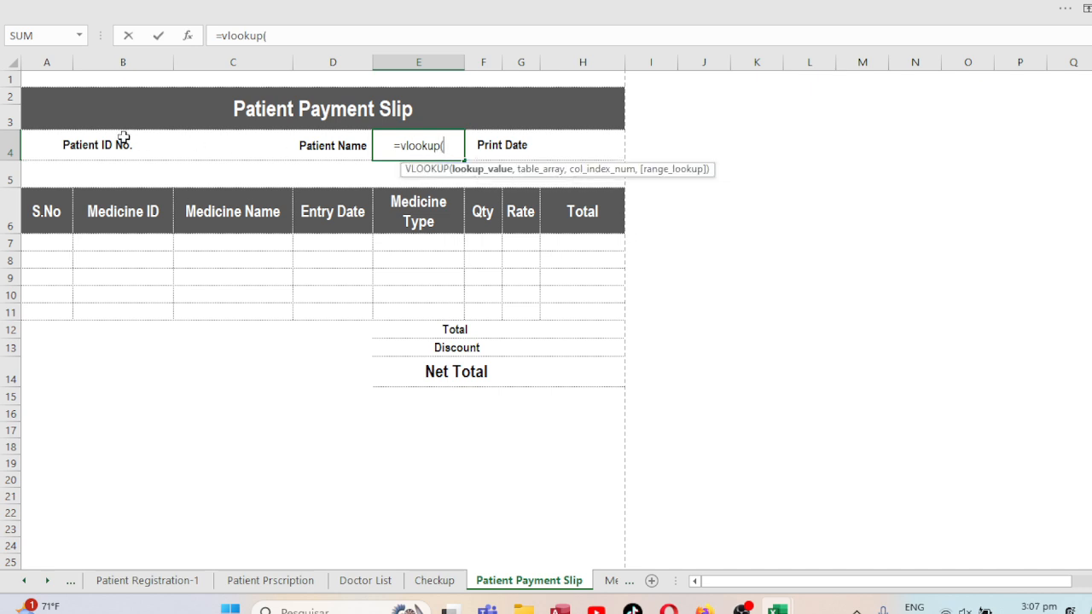
{"action": "left_click", "coordinate": [232, 154]}
{"action": "type", "text": ","}
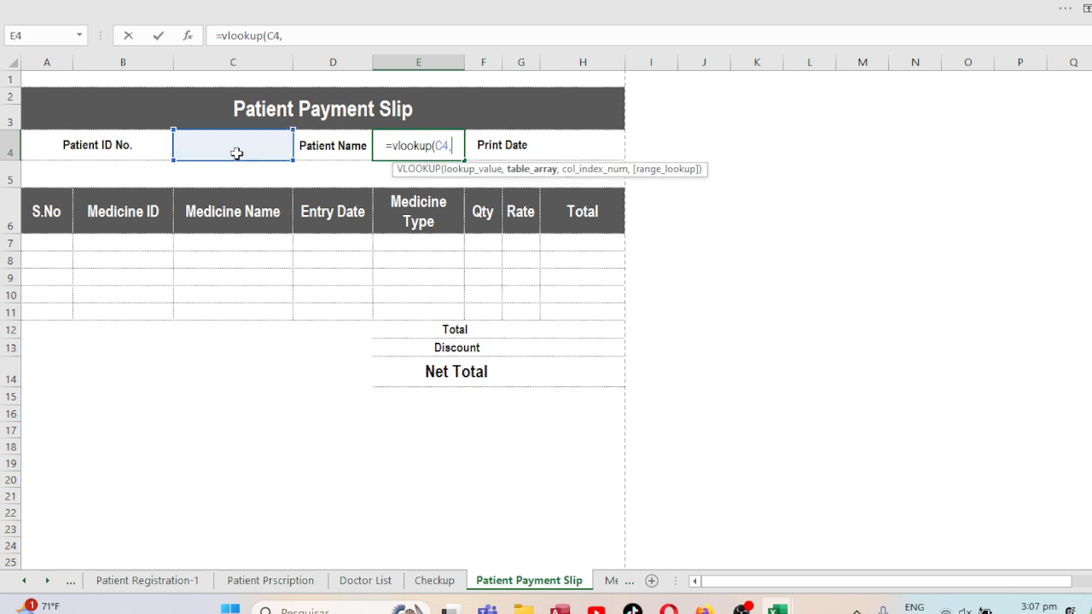
{"action": "left_click", "coordinate": [150, 583]}
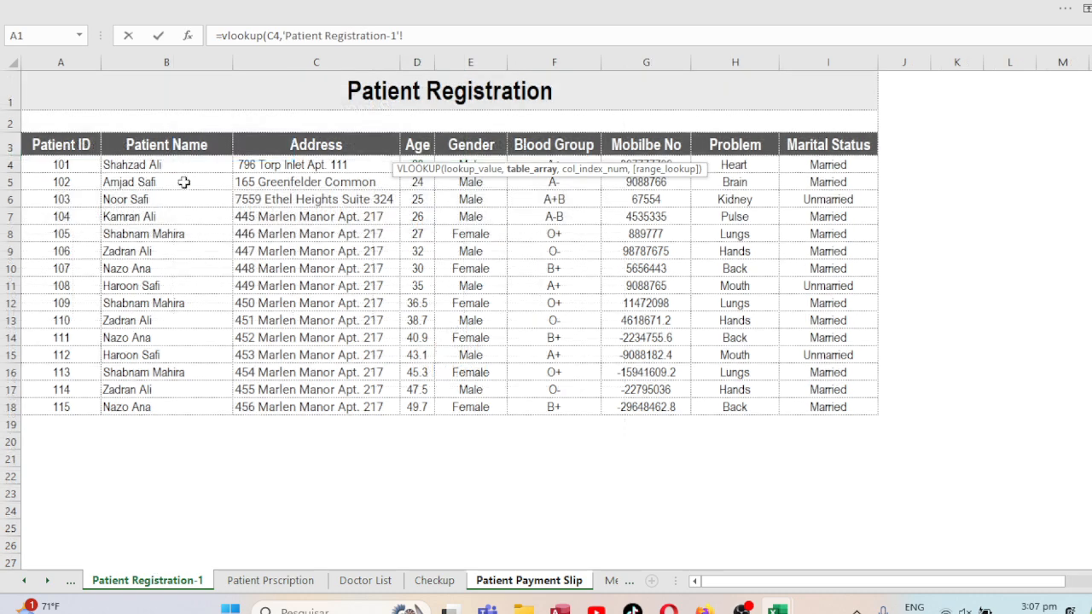
{"action": "mouse_move", "coordinate": [58, 145]}
{"action": "left_mouse_down"}
{"action": "mouse_move", "coordinate": [819, 219]}
{"action": "mouse_move", "coordinate": [826, 303]}
{"action": "left_mouse_up"}
{"action": "key", "text": "shift+Down"}
{"action": "key", "text": "shift+Down"}
{"action": "key", "text": "shift+Down"}
{"action": "key", "text": "shift+Down"}
{"action": "key", "text": "shift+Down"}
{"action": "key", "text": "shift+Down"}
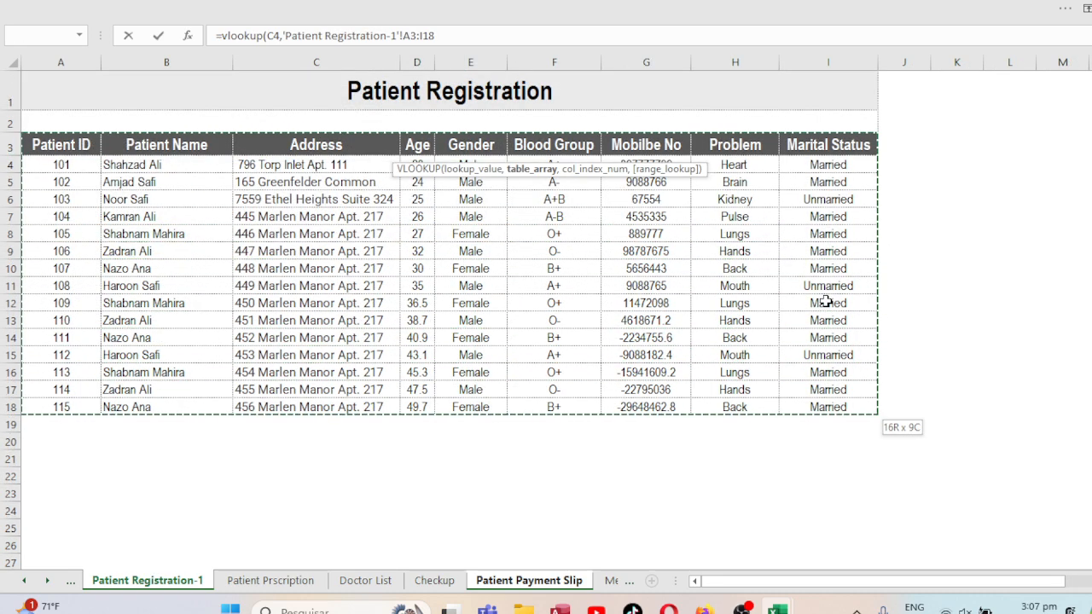
{"action": "type", "text": ","}
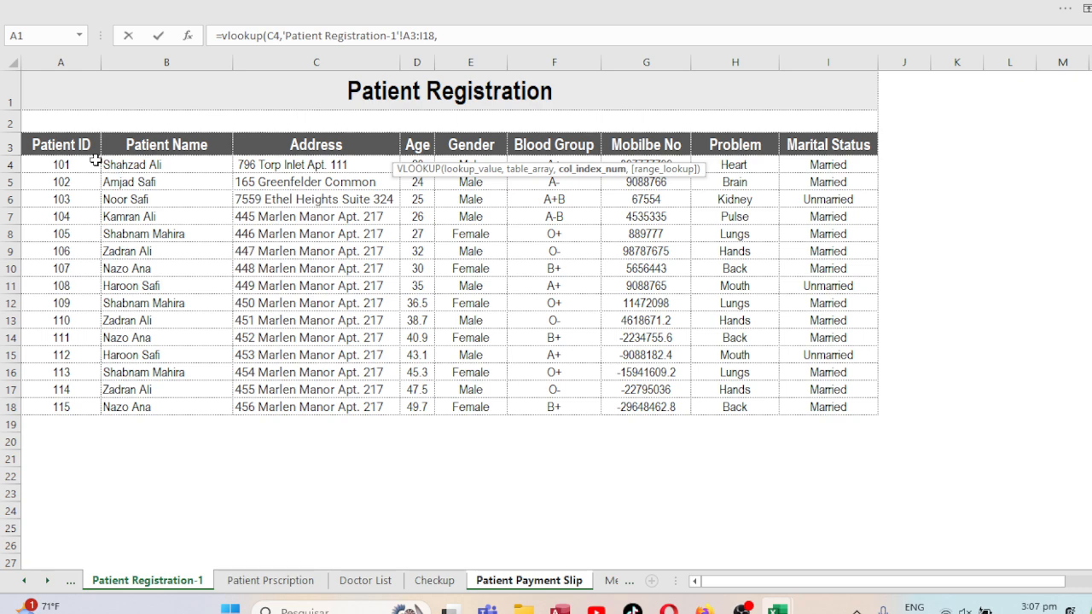
{"action": "type", "text": "1,0"}
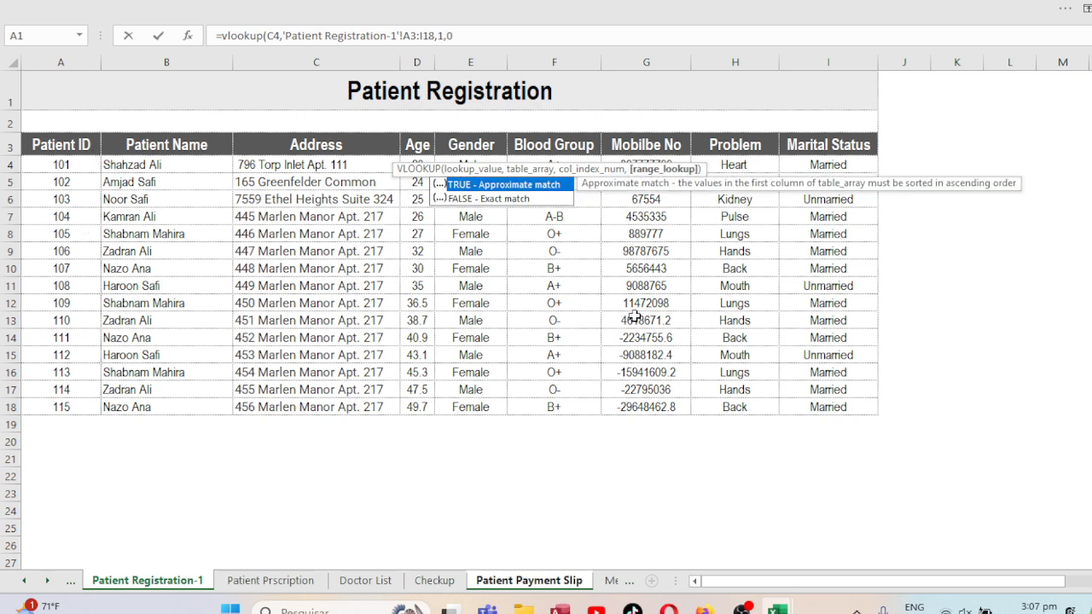
{"action": "type", "text": ")"}
{"action": "key", "text": "Return"}
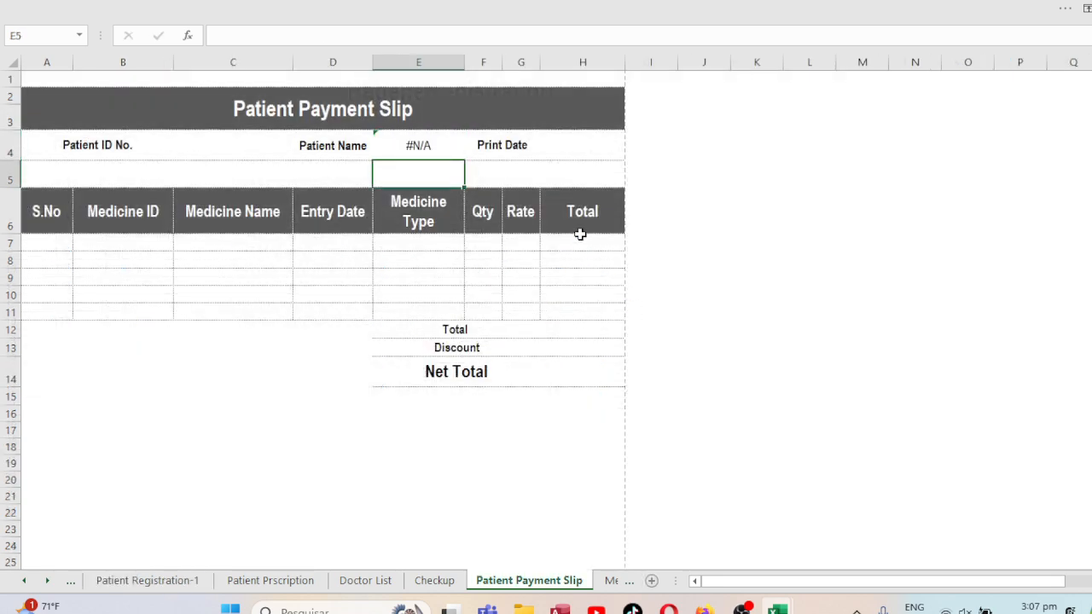
- Enter the first registered patient's ID in the Patient ID No. cell C4
{"action": "left_click", "coordinate": [209, 163]}
{"action": "left_click", "coordinate": [210, 154]}
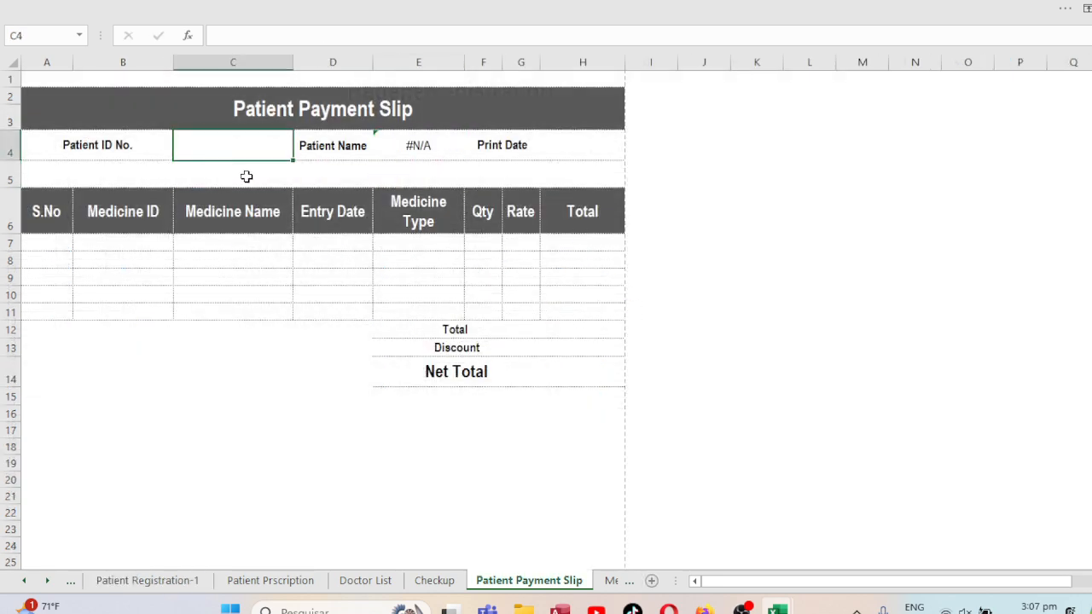
{"action": "type", "text": "101"}
{"action": "key", "text": "Return"}
{"action": "key", "text": "Up"}
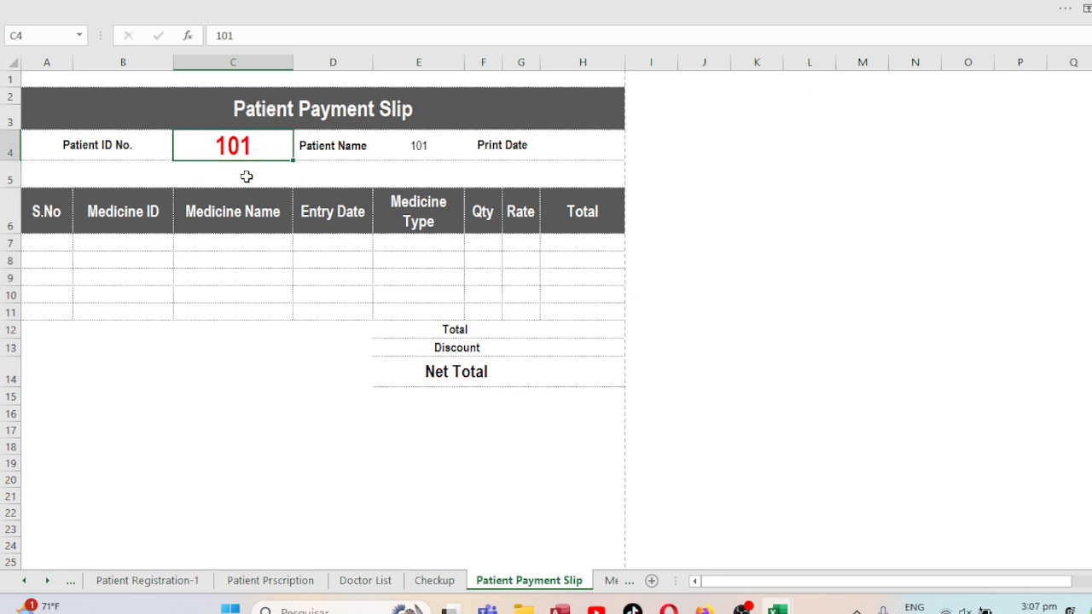
- Wrap the Patient Name lookup in E4 in IFERROR with an empty string ("") as the error value
{"action": "left_click", "coordinate": [442, 151]}
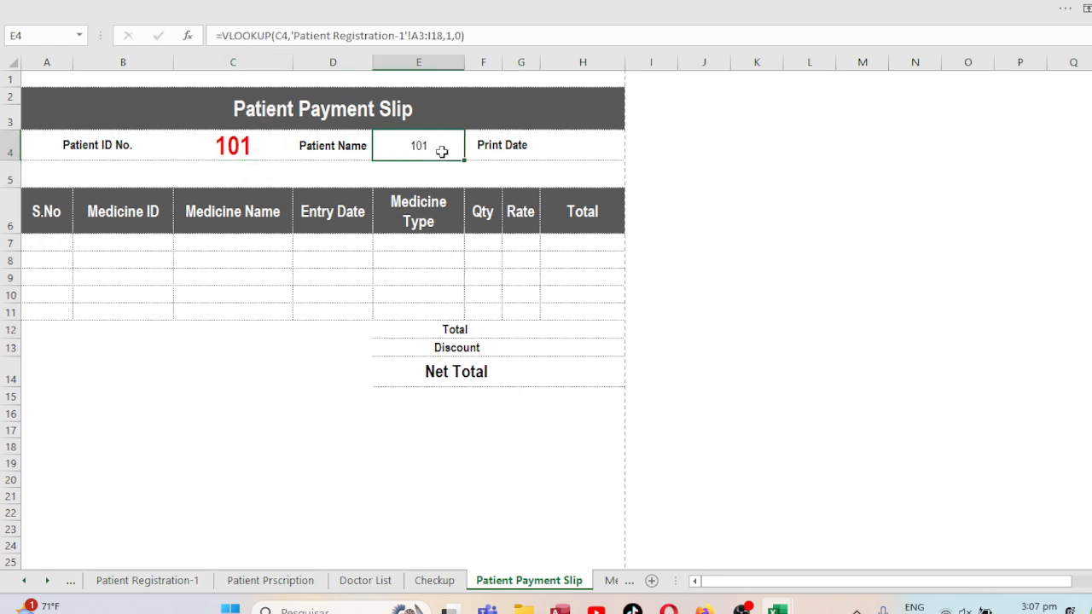
{"action": "left_click", "coordinate": [218, 35]}
{"action": "type", "text": "ifferror("}
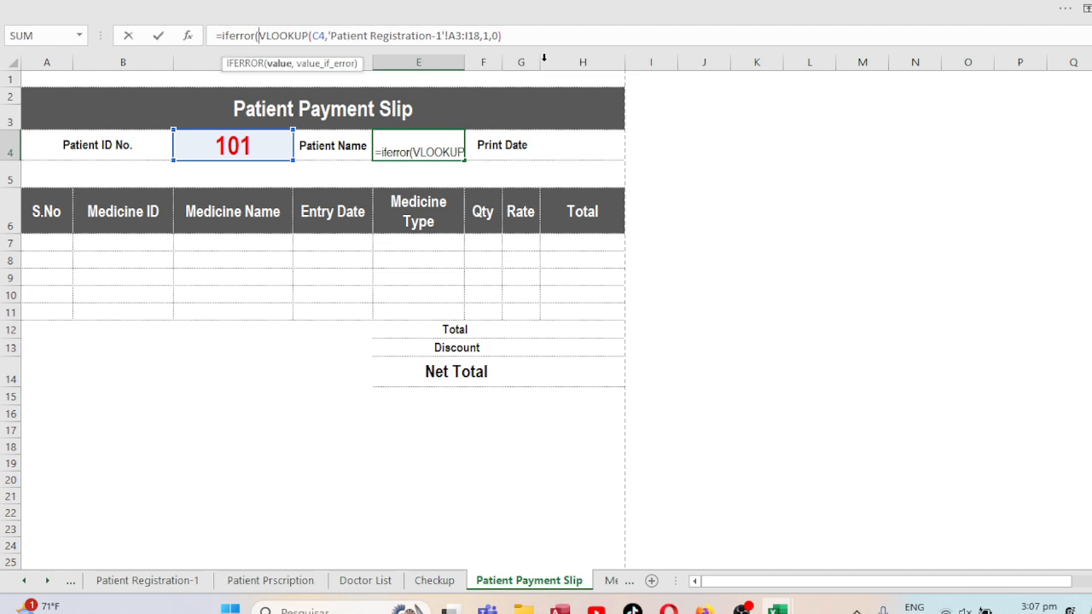
{"action": "left_click", "coordinate": [520, 36]}
{"action": "type", "text": ",\"\")"}
{"action": "key", "text": "Return"}
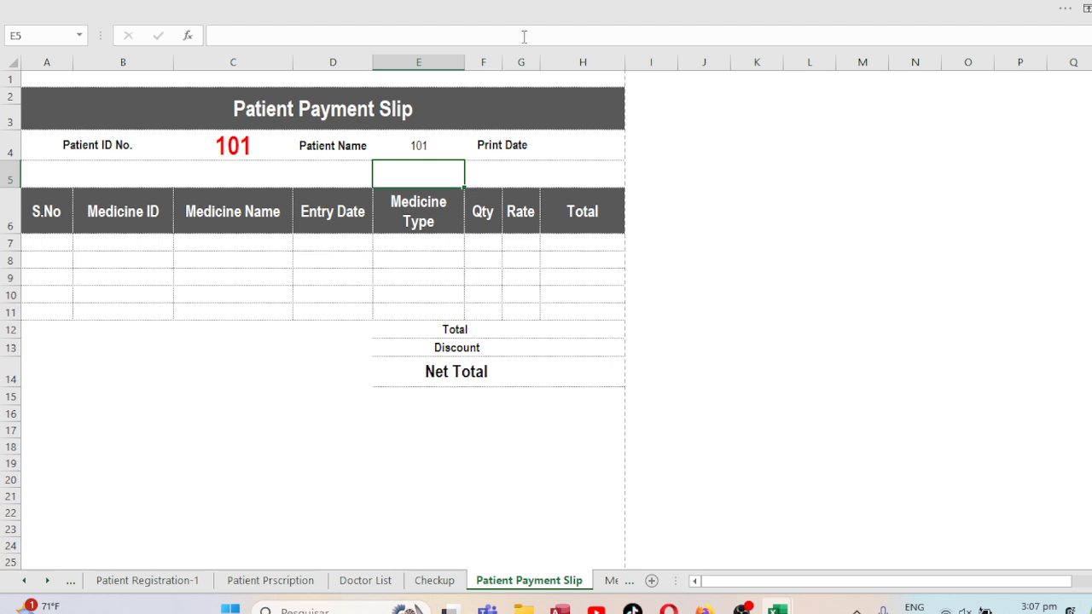
- Check the Patient Registration-1 column order and set the VLOOKUP column index in E4 to 2
{"action": "left_click", "coordinate": [428, 144]}
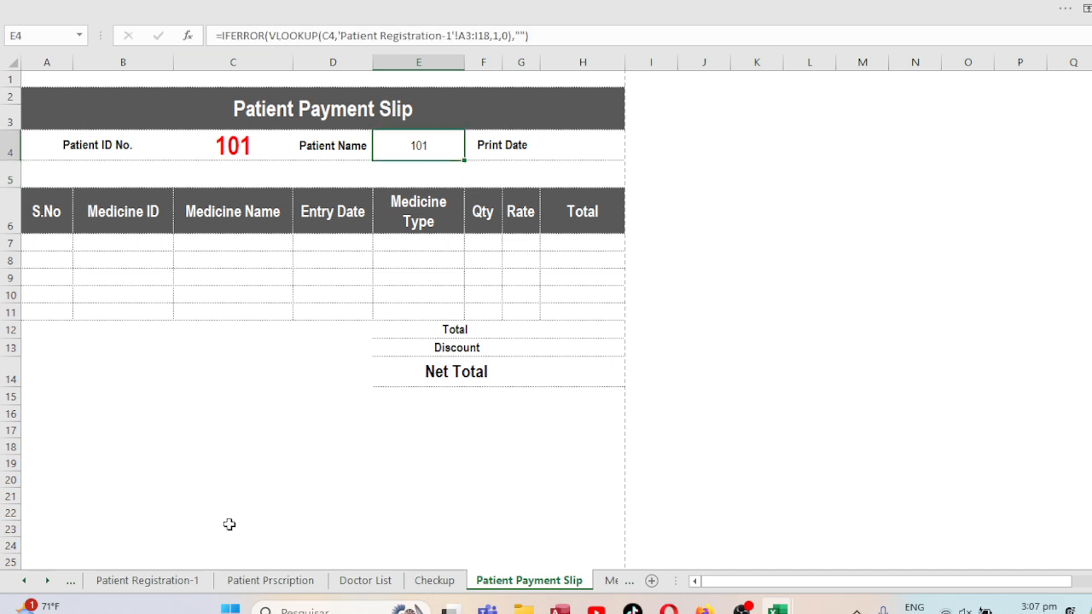
{"action": "left_click", "coordinate": [149, 581]}
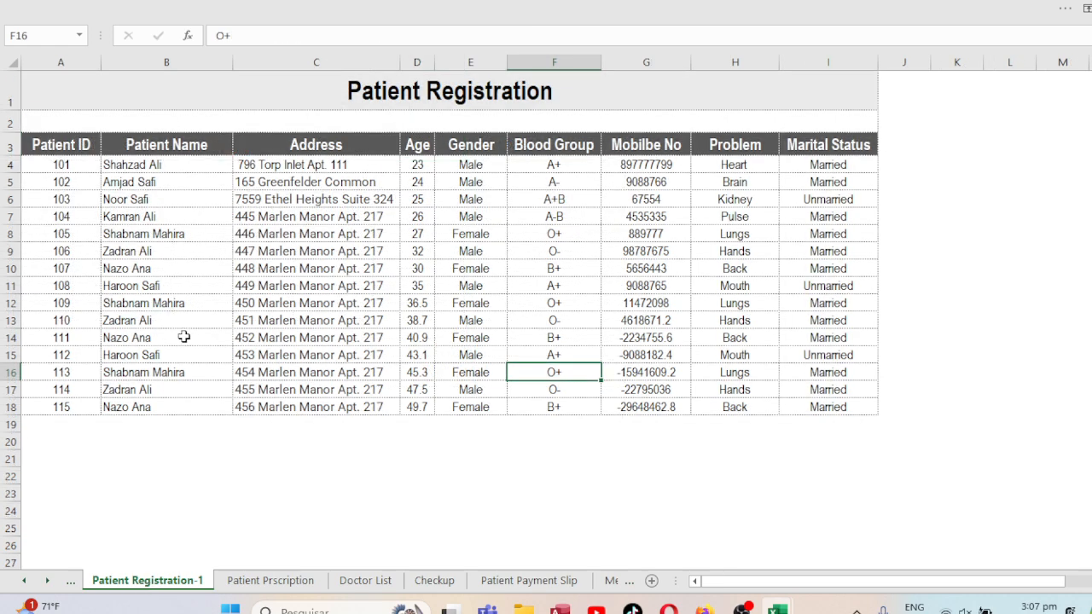
{"action": "left_click", "coordinate": [507, 581]}
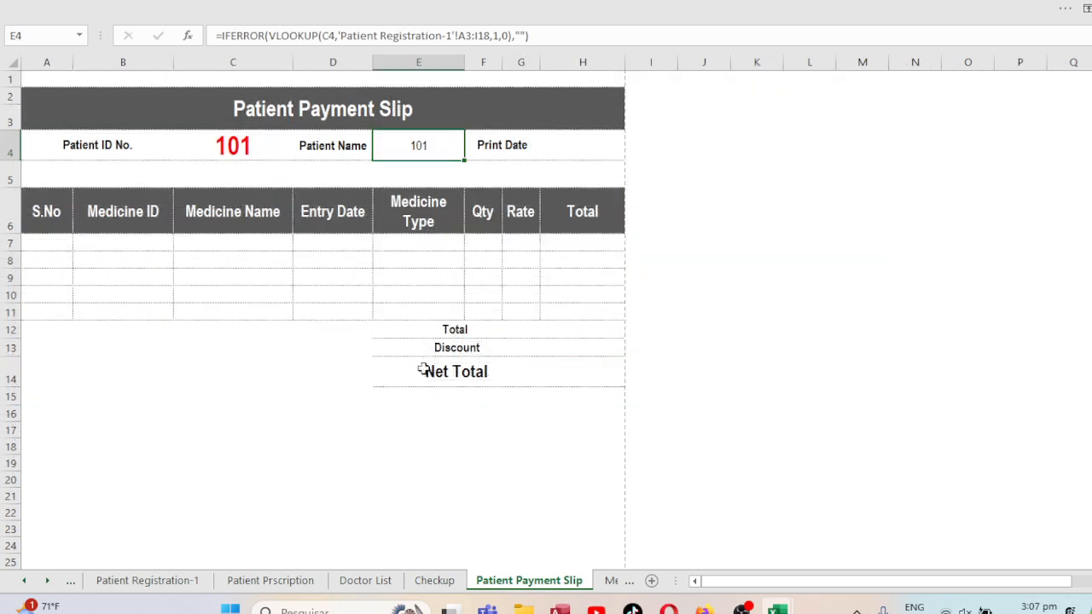
{"action": "left_click", "coordinate": [500, 37]}
{"action": "key", "text": "BackSpace"}
{"action": "type", "text": "2"}
{"action": "key", "text": "Return"}
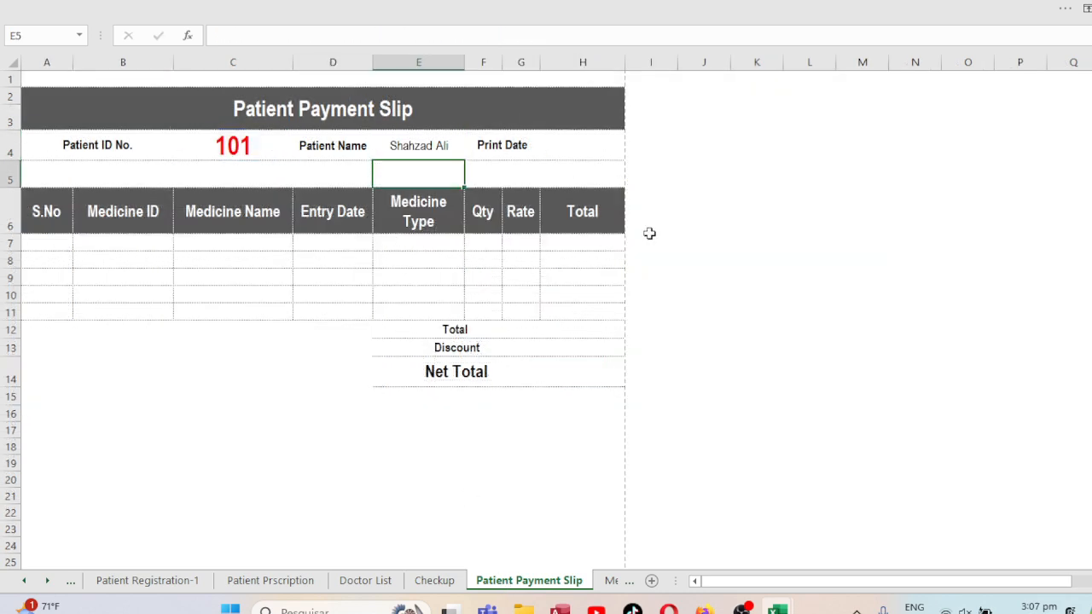
{"action": "left_click", "coordinate": [430, 143]}
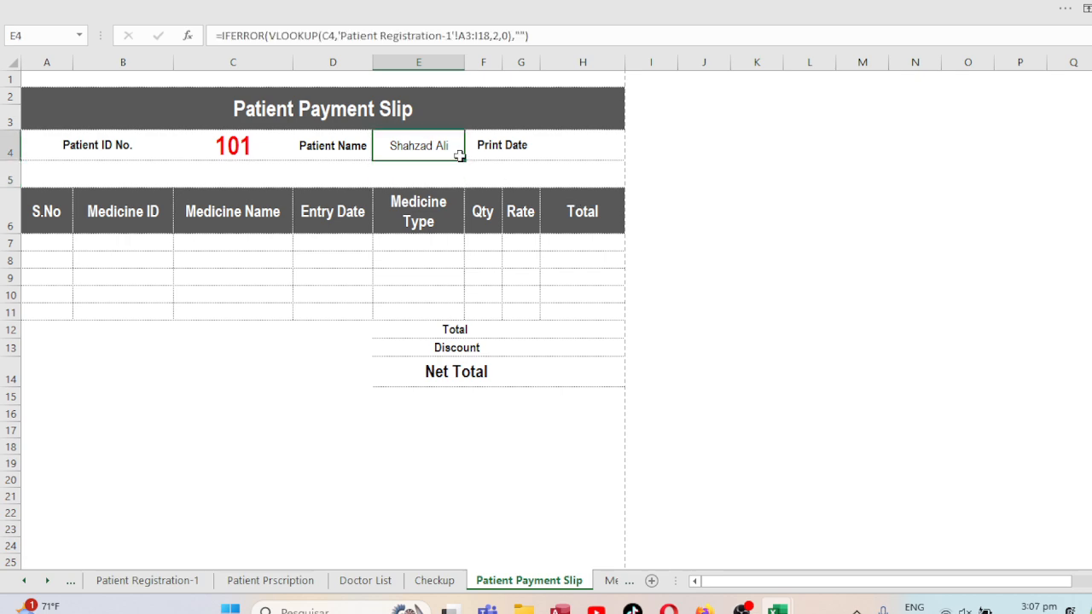
- Enter =TODAY() in the Print Date cell H4
{"action": "left_click", "coordinate": [559, 149]}
{"action": "type", "text": "=t"}
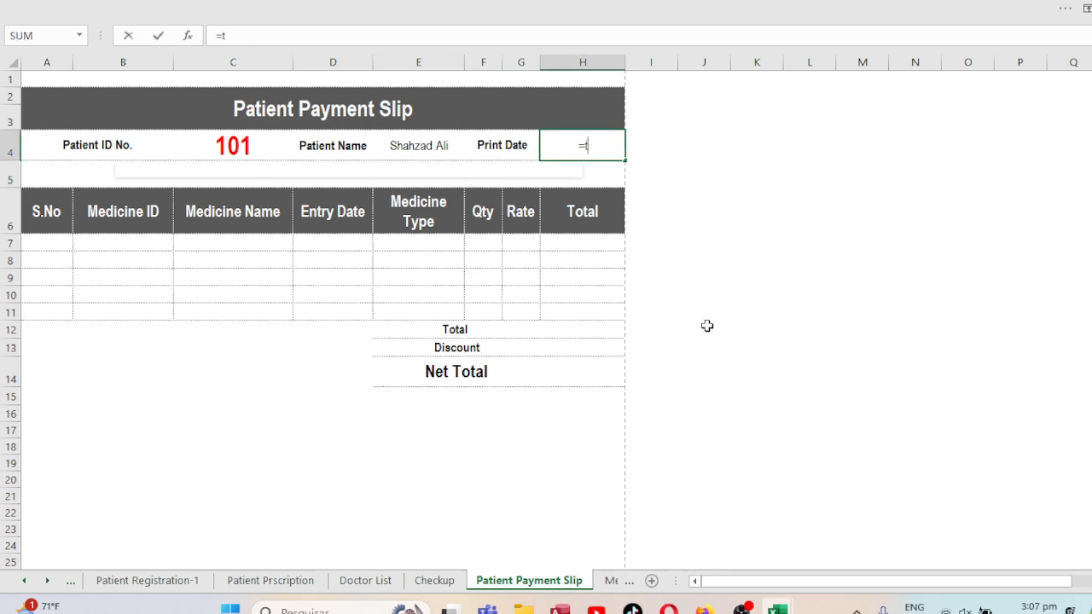
{"action": "type", "text": "oday()"}
{"action": "key", "text": "Return"}
- Format the Print Date cell H4 to show the date with an abbreviated month name, in the style 16 Oct 2024
{"action": "left_click", "coordinate": [581, 145]}
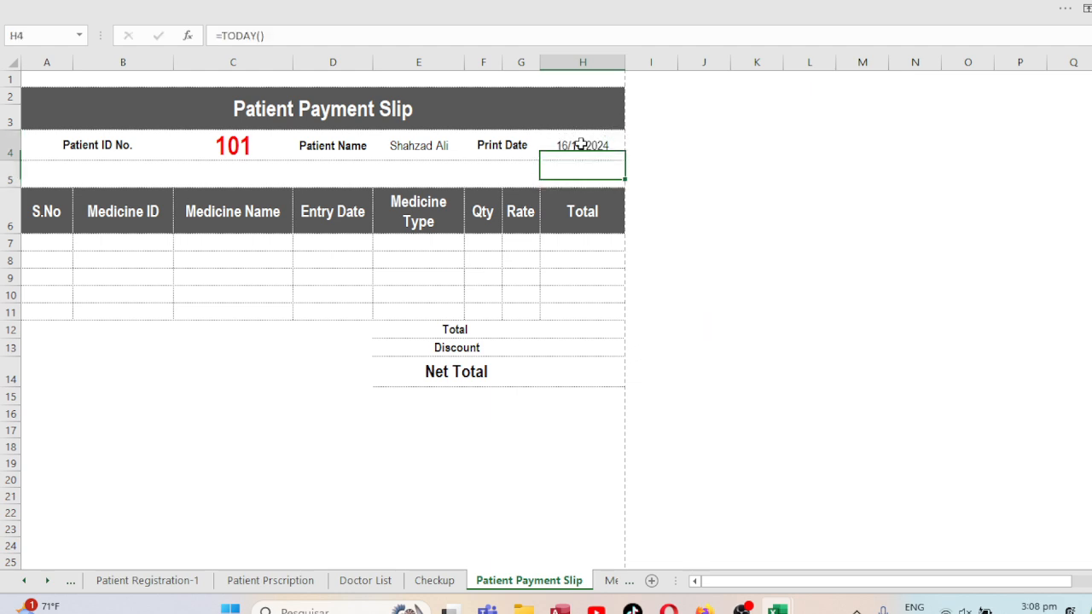
{"action": "left_click", "coordinate": [1085, 7]}
{"action": "left_click", "coordinate": [1018, 118]}
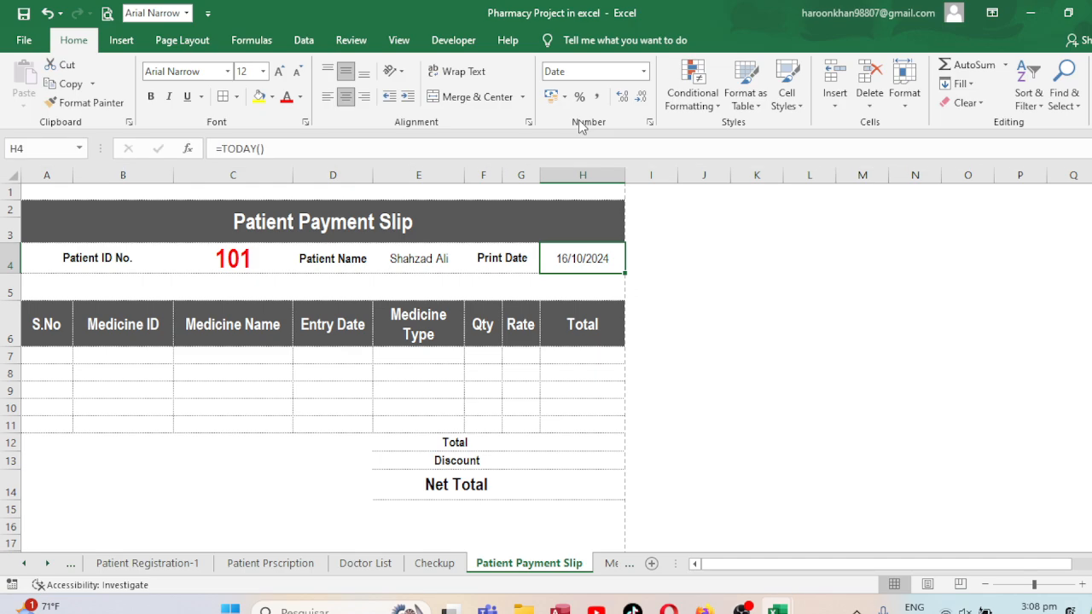
{"action": "left_click", "coordinate": [399, 40]}
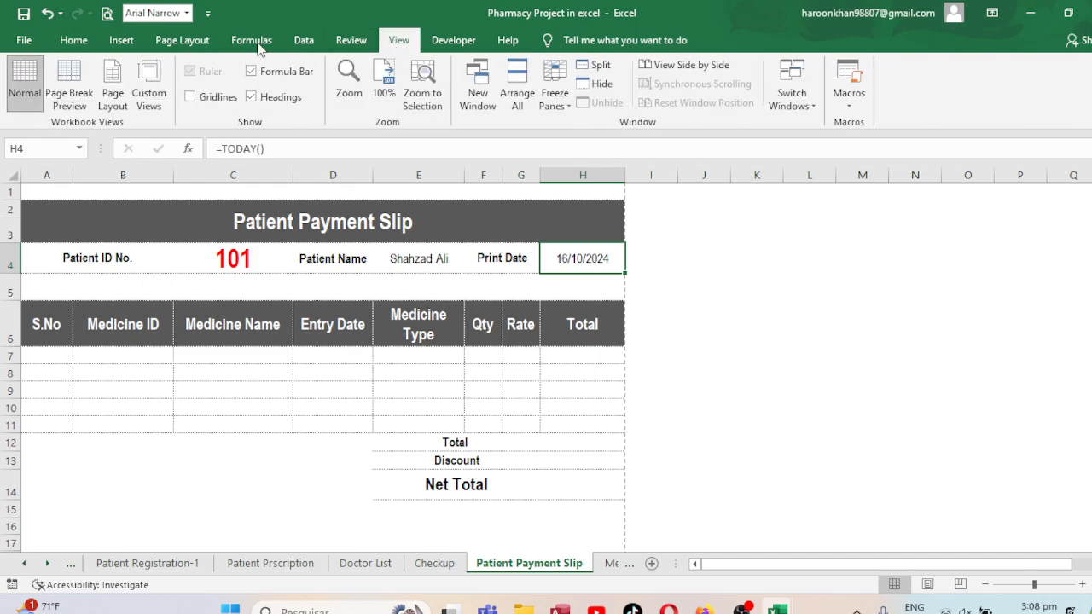
{"action": "left_click", "coordinate": [81, 41]}
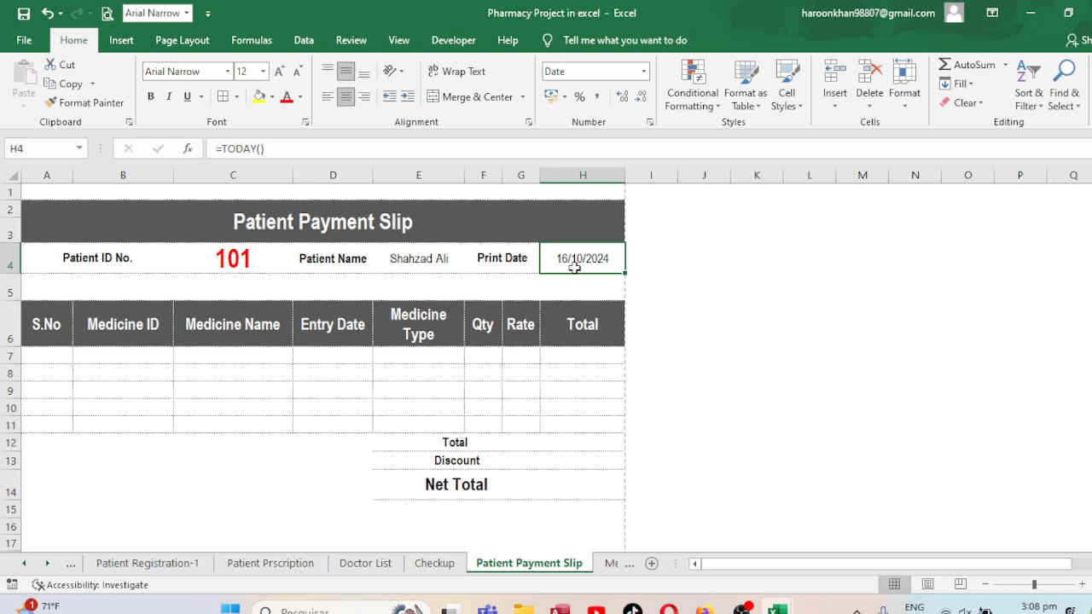
{"action": "left_click", "coordinate": [651, 122]}
{"action": "double_click", "coordinate": [479, 171]}
{"action": "left_click", "coordinate": [797, 265]}
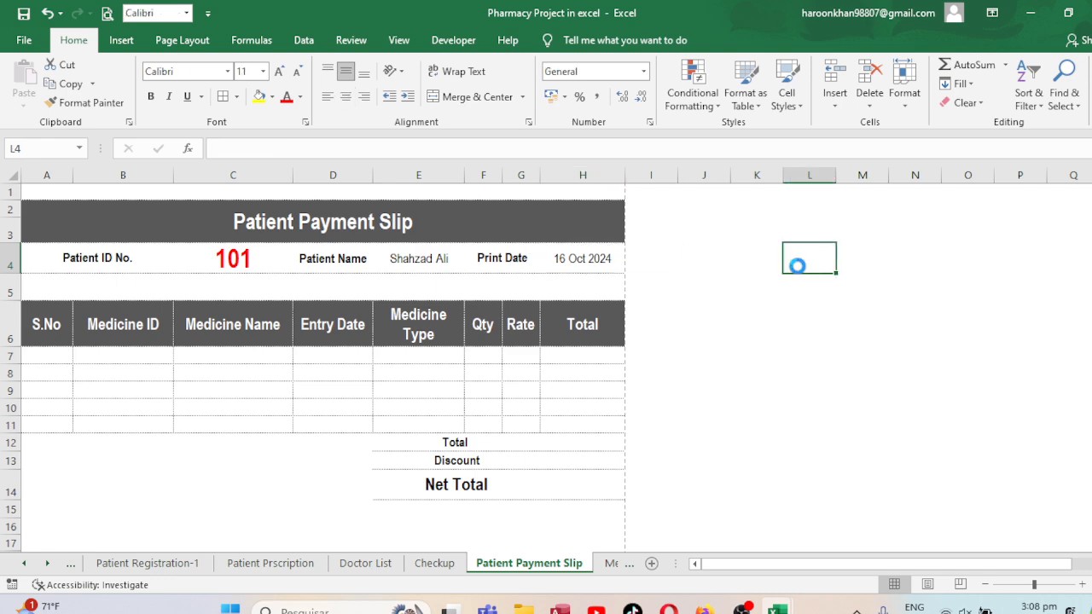
- Test the Patient Name lookup by entering another registered ID and an unregistered one in C4, and restore the first patient's ID
{"action": "left_click", "coordinate": [222, 268]}
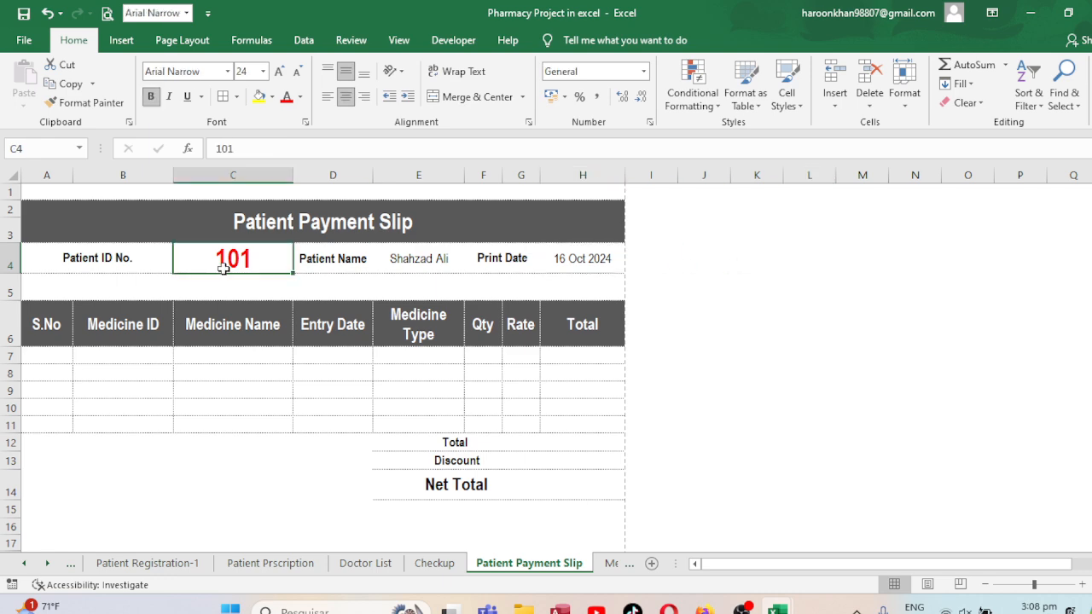
{"action": "type", "text": "102"}
{"action": "key", "text": "Return"}
{"action": "left_click", "coordinate": [223, 269]}
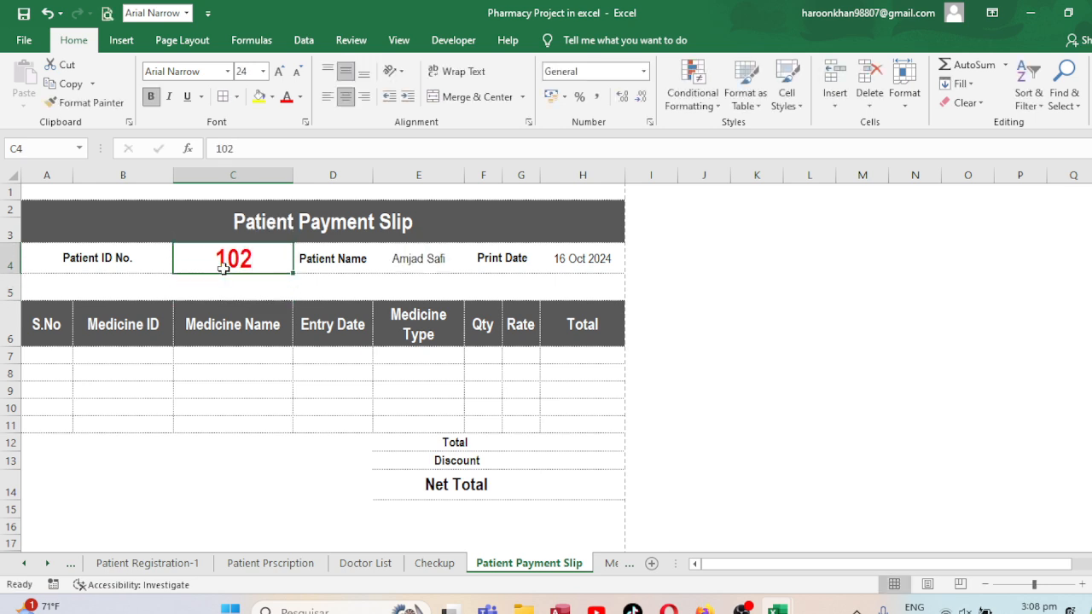
{"action": "type", "text": "1004"}
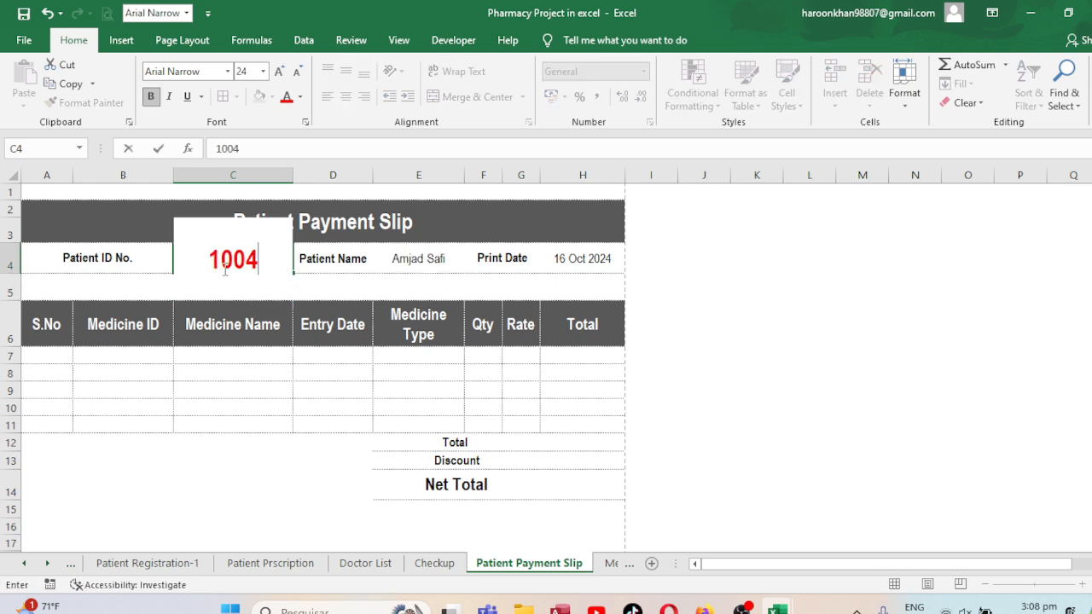
{"action": "key", "text": "Return"}
{"action": "left_click", "coordinate": [223, 269]}
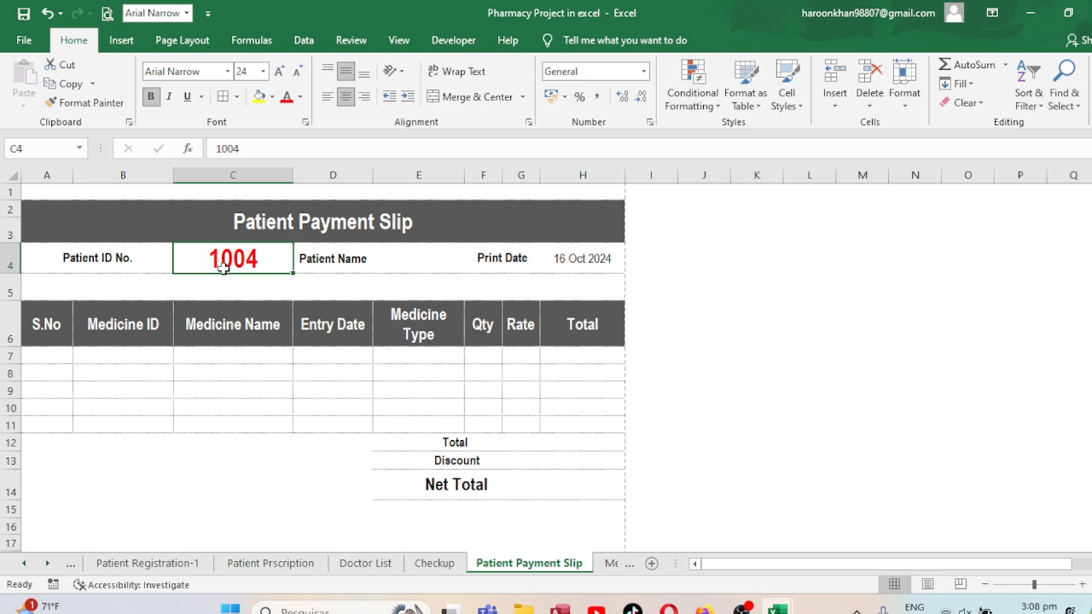
{"action": "type", "text": "10"}
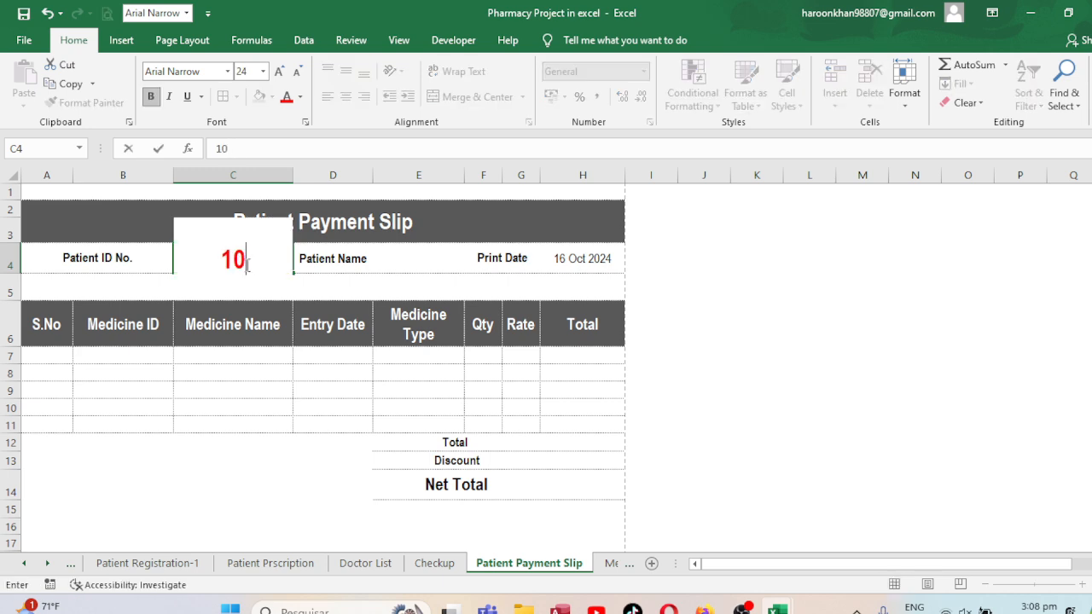
{"action": "type", "text": "1"}
{"action": "key", "text": "Return"}
{"action": "left_click", "coordinate": [247, 264]}
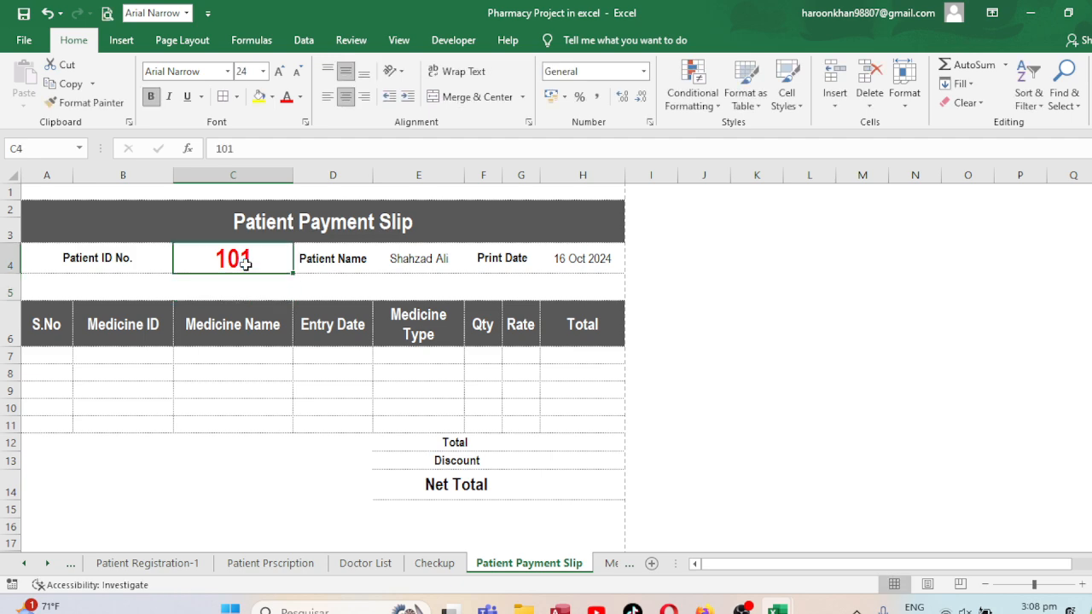
- Start a VLOOKUP formula in the first Medicine Name cell C7 with the Medicine ID in B7 as lookup value
{"action": "left_click", "coordinate": [96, 357]}
{"action": "left_click", "coordinate": [251, 356]}
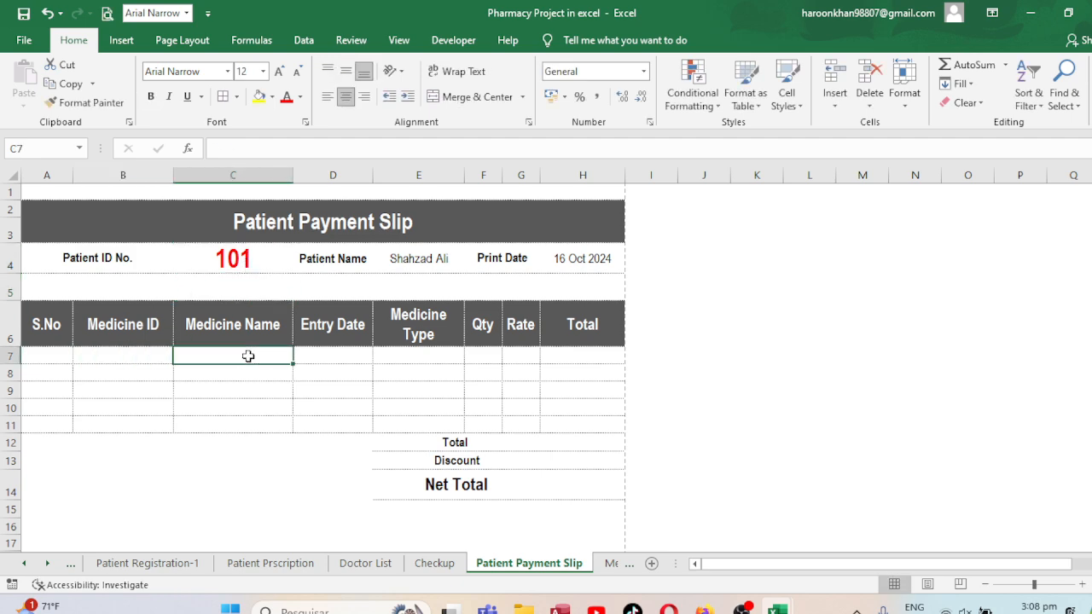
{"action": "left_click", "coordinate": [157, 356]}
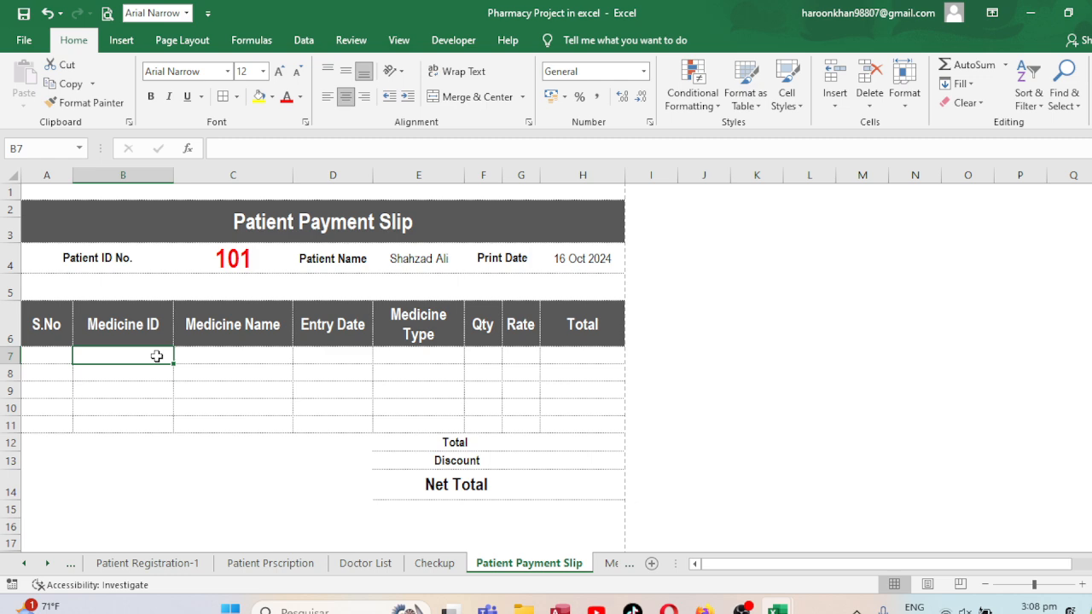
{"action": "left_click", "coordinate": [195, 356]}
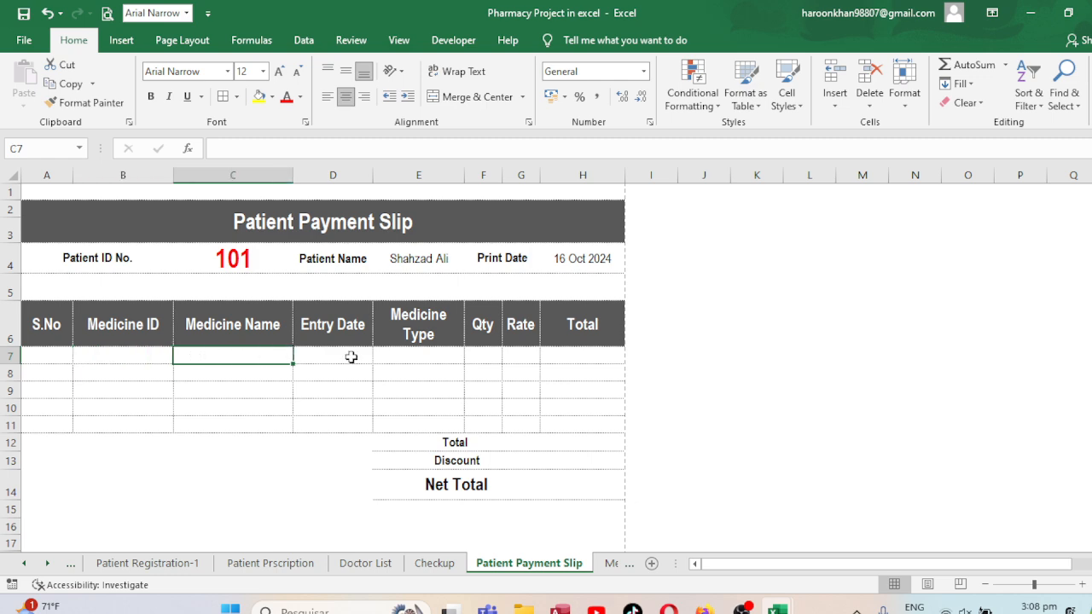
{"action": "type", "text": "=vlo"}
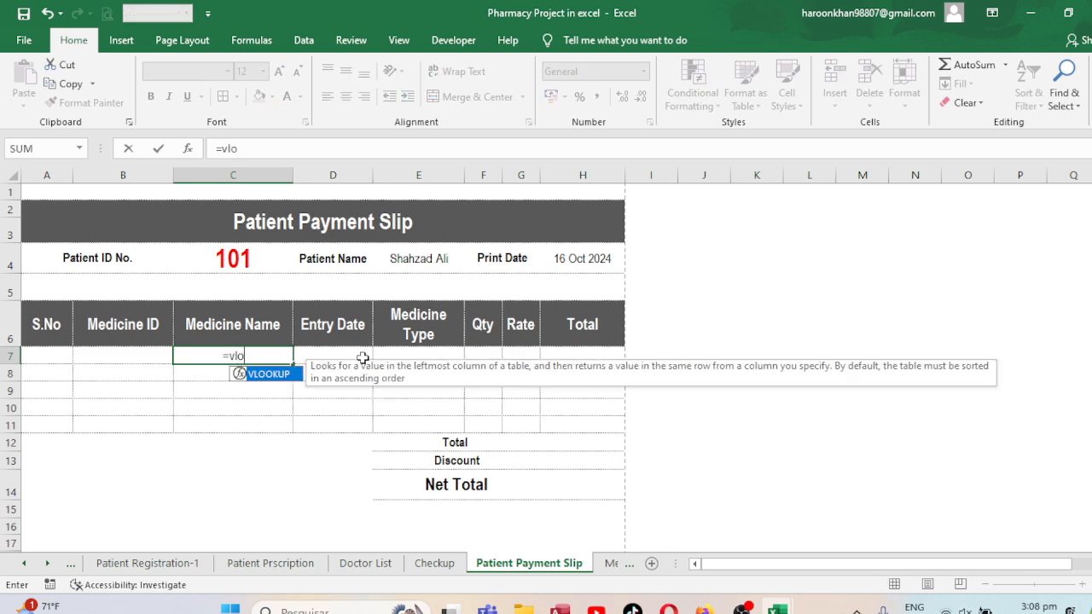
{"action": "type", "text": "okup("}
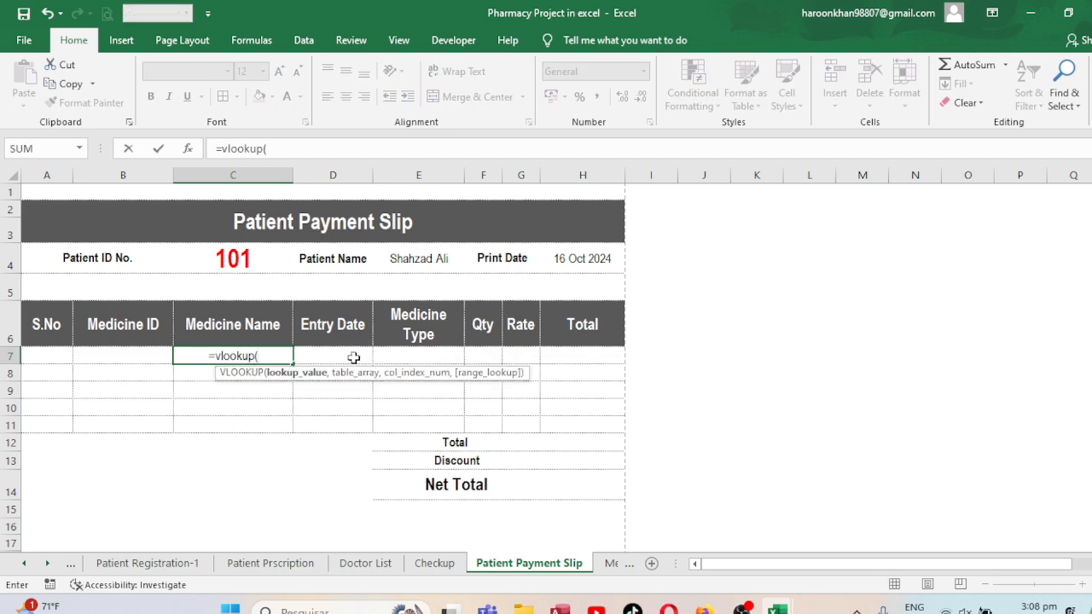
{"action": "left_click", "coordinate": [158, 356]}
{"action": "type", "text": ","}
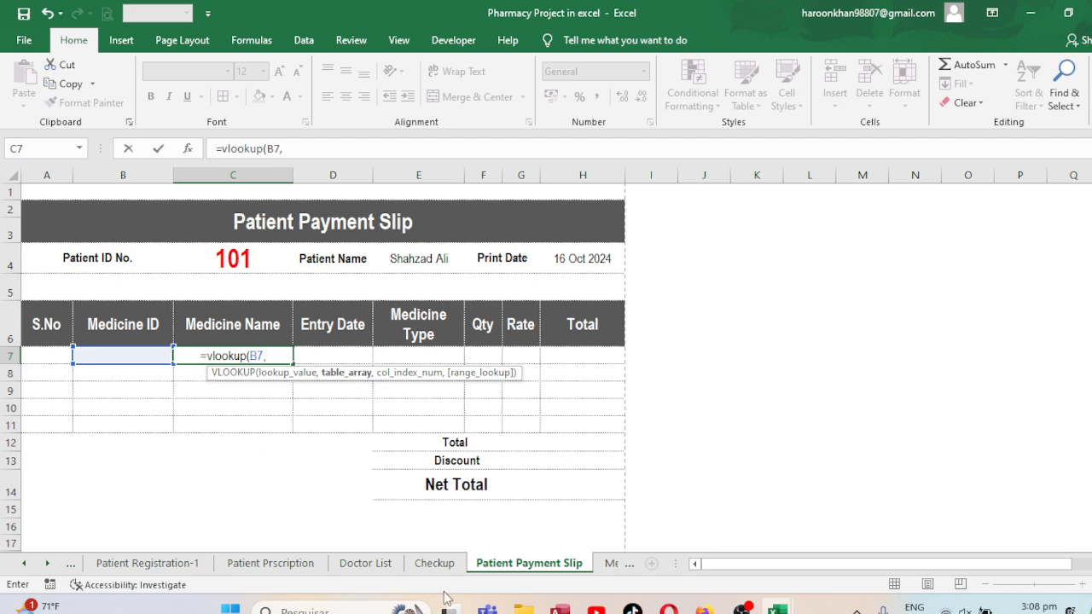
- Complete the C7 VLOOKUP with table range 'Medicine Sales Register'!A3:G15, column index 1 and exact match 0
{"action": "left_click", "coordinate": [614, 564]}
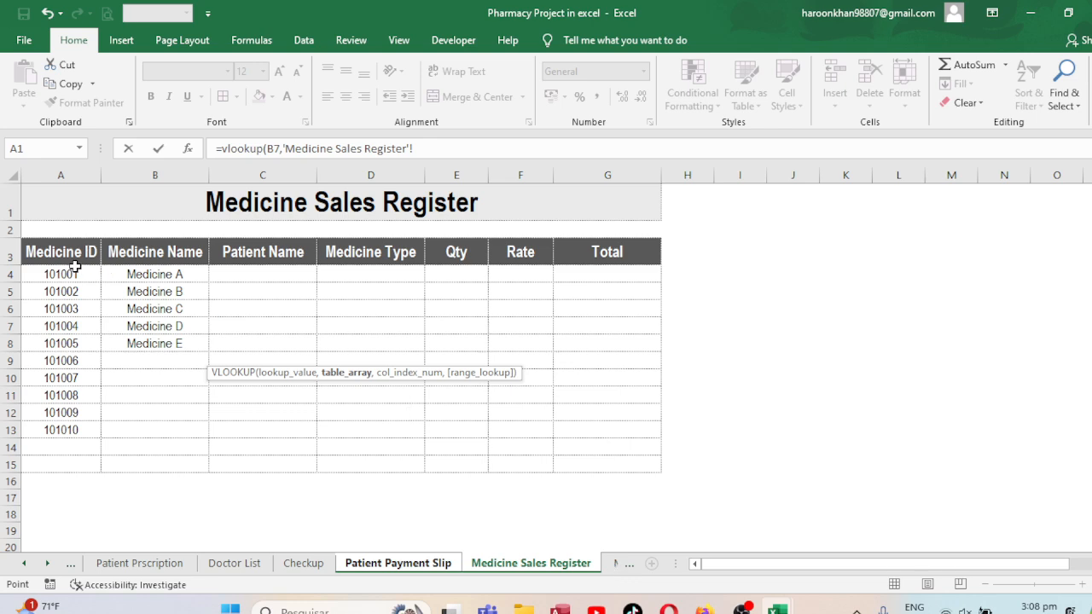
{"action": "left_click_drag", "start_coordinate": [47, 256], "coordinate": [588, 451]}
{"action": "left_click_drag", "start_coordinate": [590, 459], "coordinate": [588, 458]}
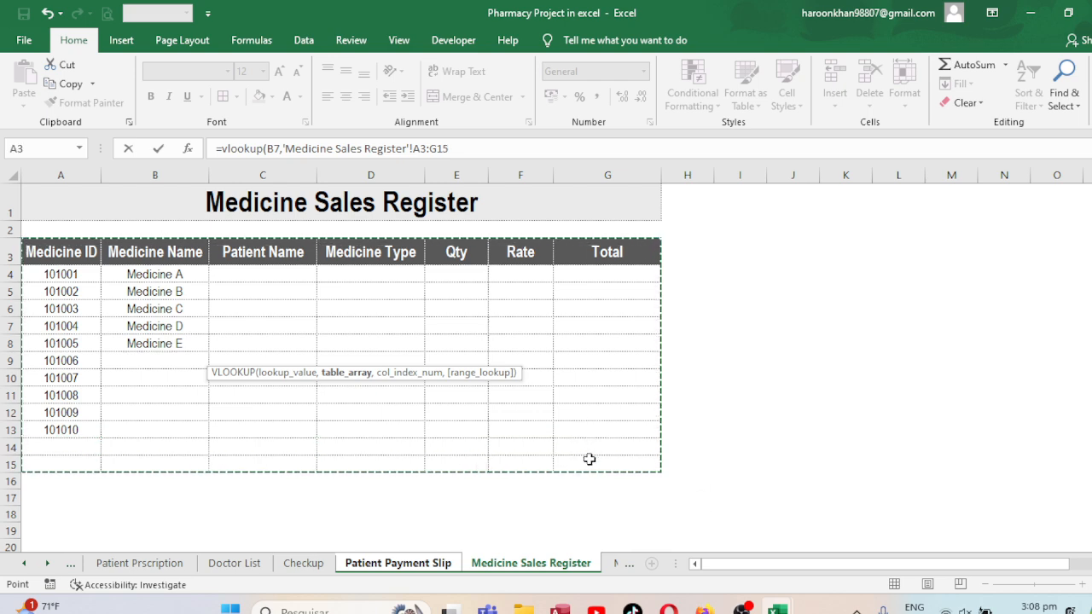
{"action": "type", "text": ","}
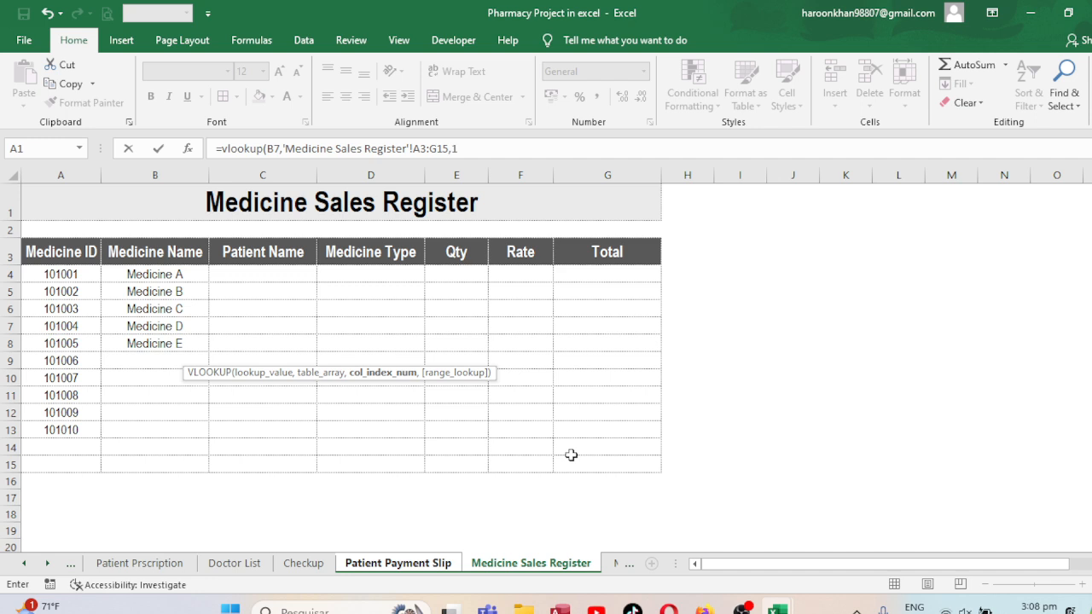
{"action": "type", "text": "1,0"}
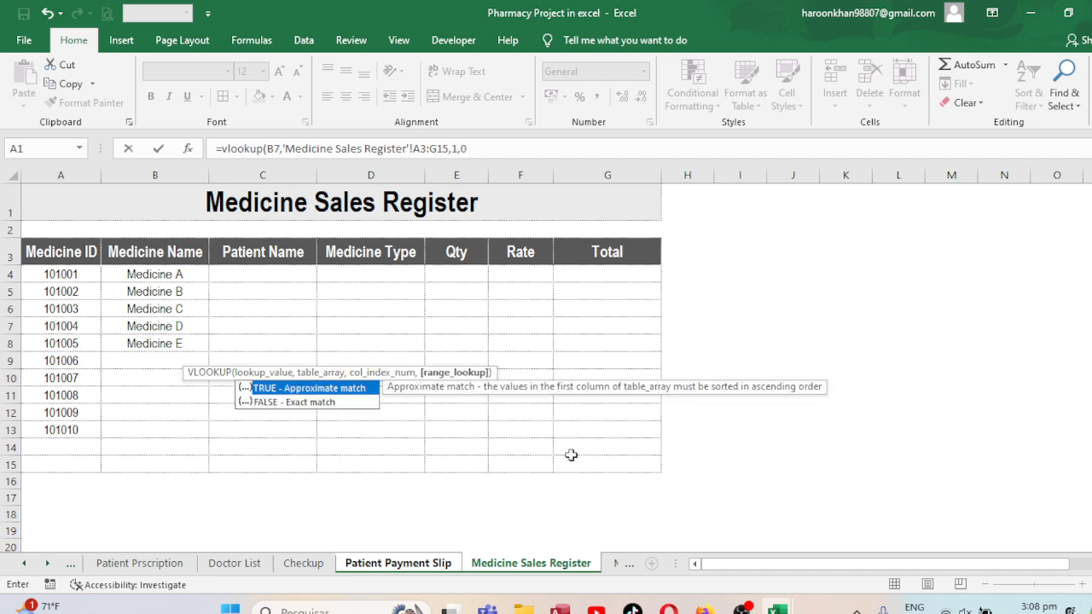
{"action": "key", "text": "Return"}
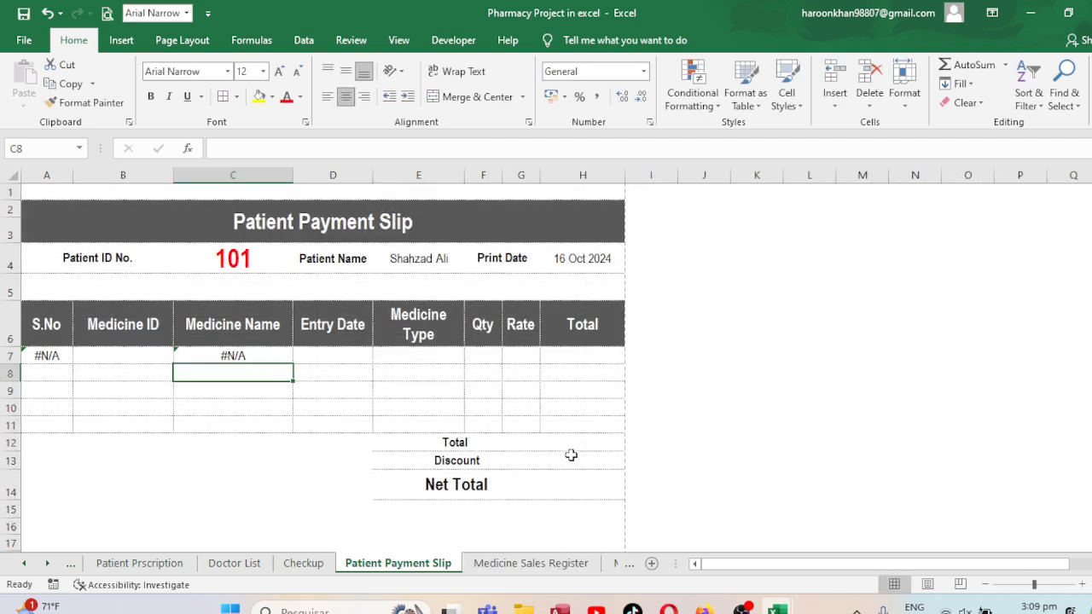
- Enter medicine ID 101001 in the first Medicine ID cell B7
{"action": "left_click", "coordinate": [151, 358]}
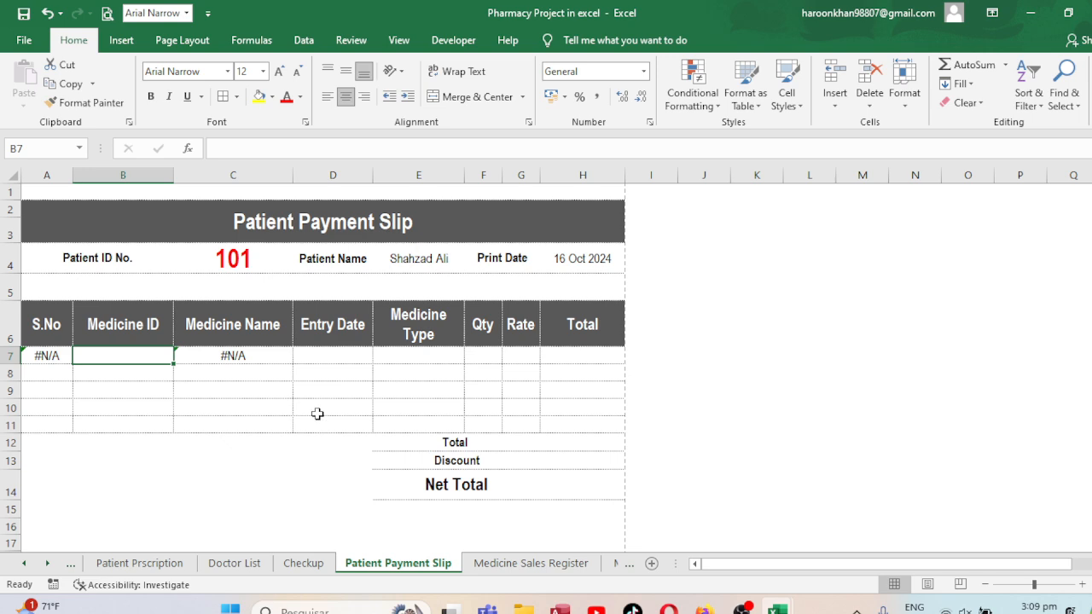
{"action": "type", "text": "10"}
{"action": "key", "text": "Return"}
{"action": "key", "text": "Up"}
{"action": "type", "text": "1011"}
{"action": "key", "text": "BackSpace"}
{"action": "type", "text": "001"}
{"action": "key", "text": "Return"}
{"action": "key", "text": "Up"}
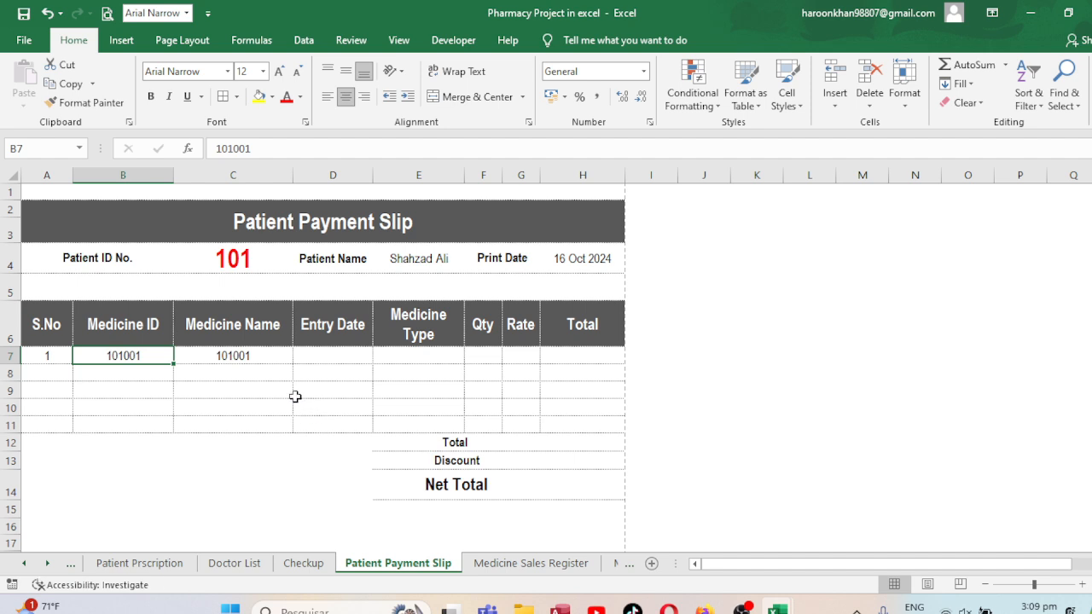
- Check the Medicine Sales Register column order and set the VLOOKUP column index in C7 to 2
{"action": "left_click", "coordinate": [247, 358]}
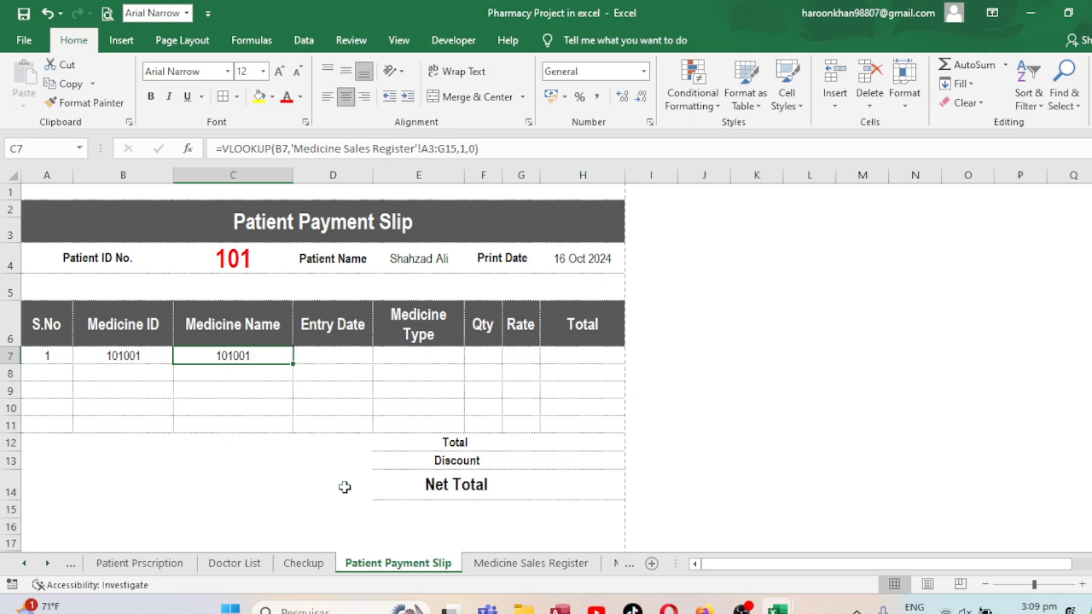
{"action": "left_click", "coordinate": [532, 564]}
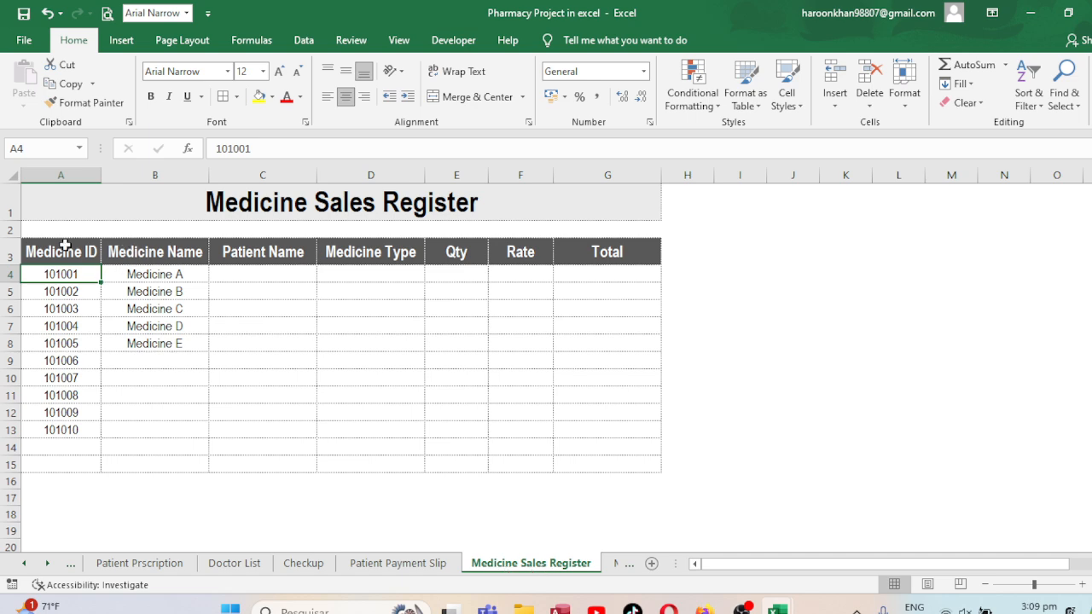
{"action": "left_click", "coordinate": [63, 171]}
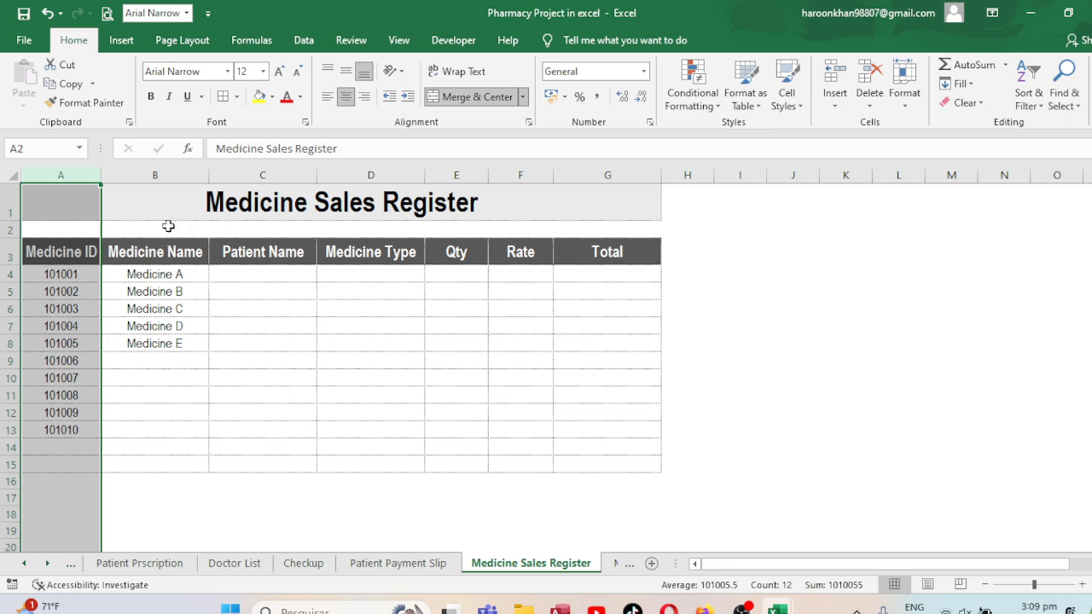
{"action": "left_click", "coordinate": [411, 564]}
{"action": "left_click", "coordinate": [256, 357]}
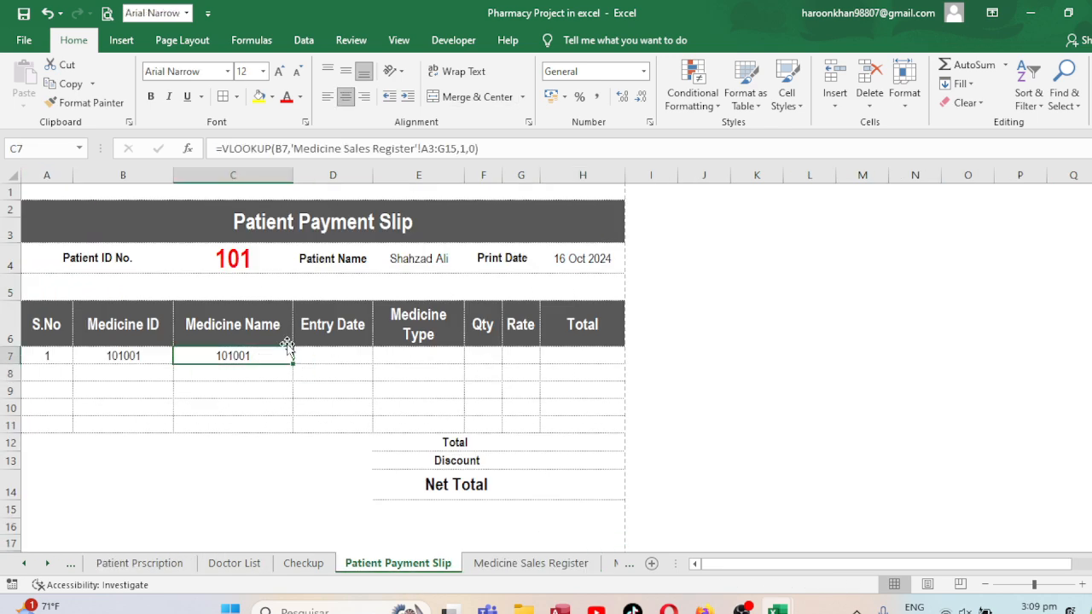
{"action": "left_click", "coordinate": [467, 148]}
{"action": "key", "text": "Return"}
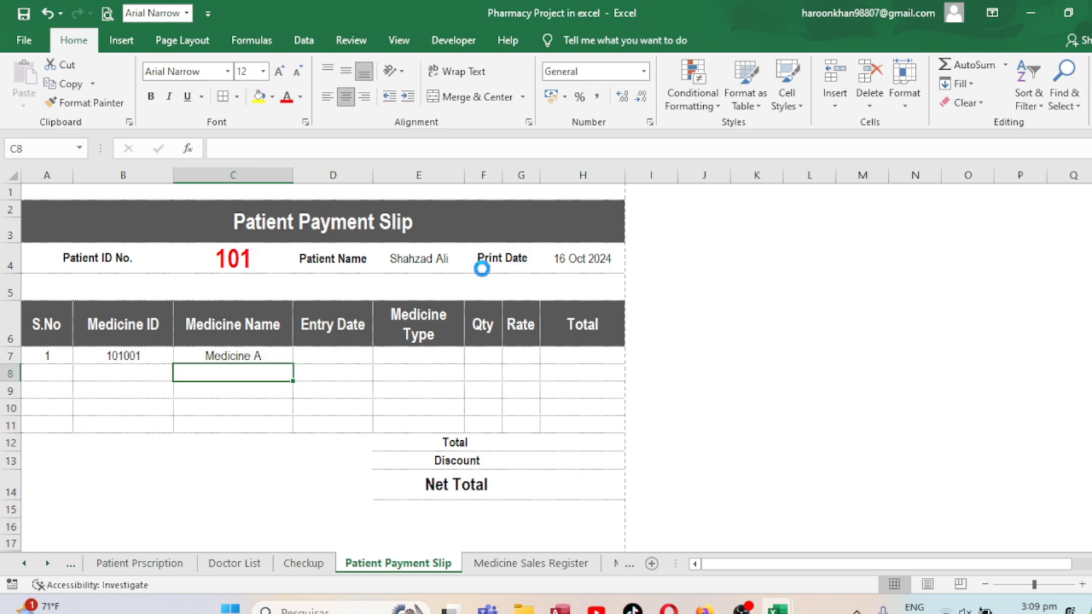
- Wrap the Medicine Name lookup in C7 in IFERROR with an empty string ("") as the error value
{"action": "left_click", "coordinate": [206, 353]}
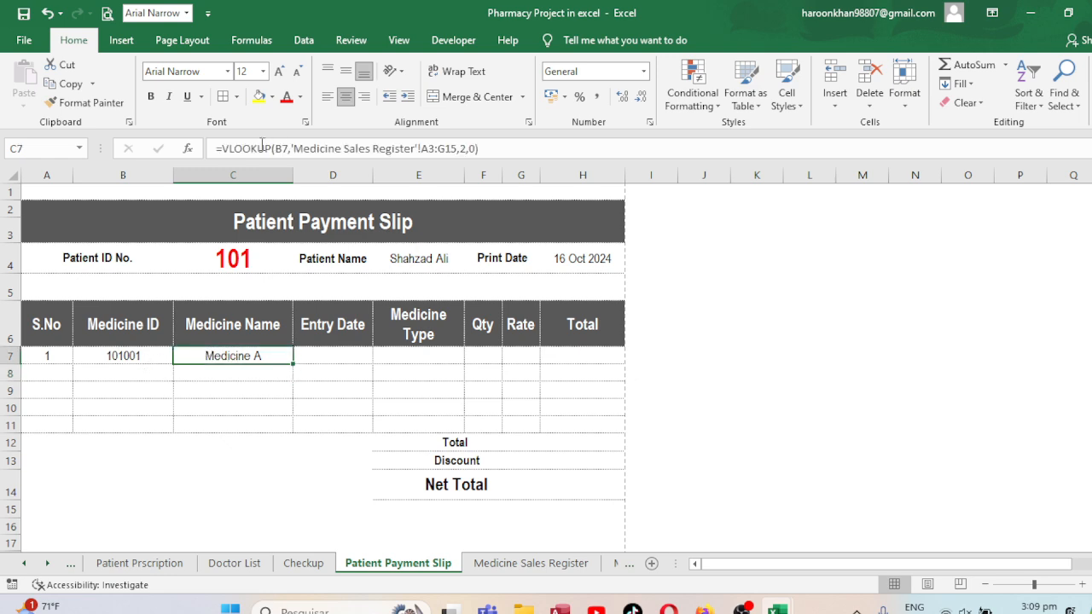
{"action": "left_click", "coordinate": [220, 149]}
{"action": "type", "text": "iferror("}
{"action": "left_click", "coordinate": [533, 151]}
{"action": "type", "text": ","}
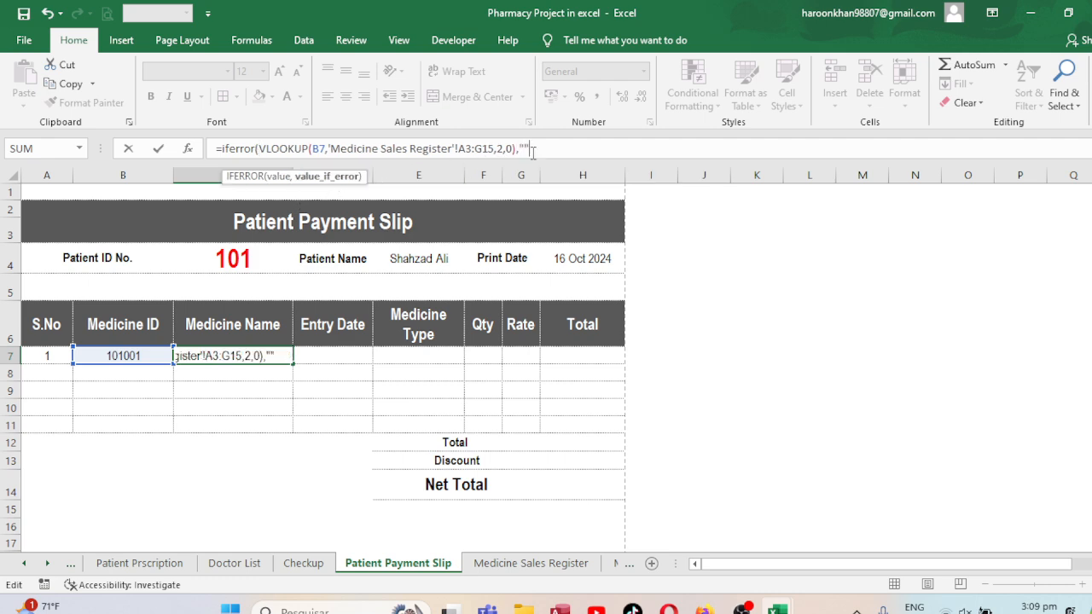
{"action": "key", "text": "Return"}
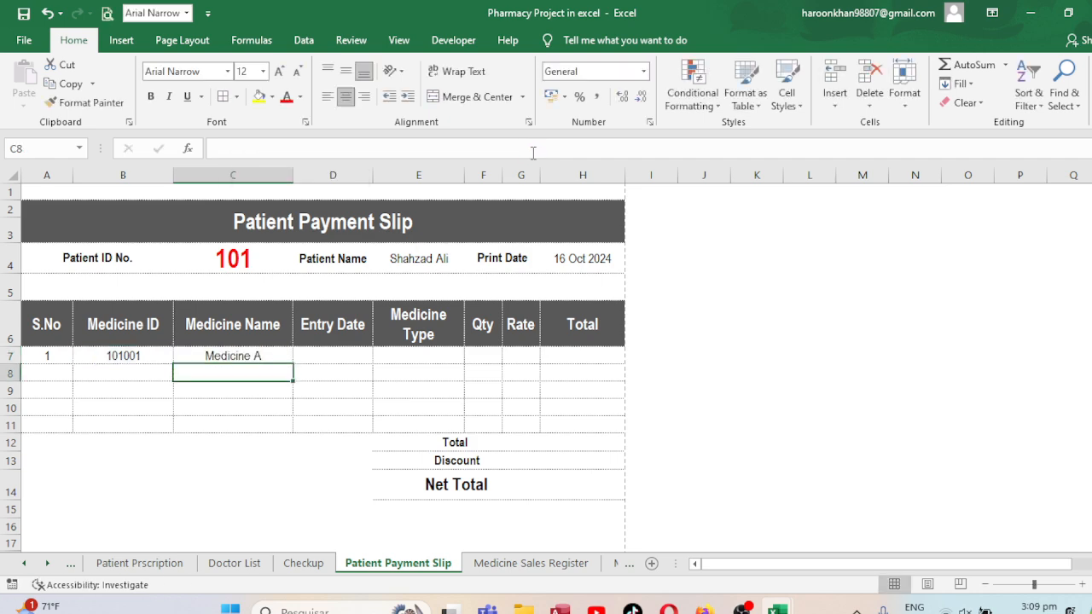
{"action": "left_click", "coordinate": [266, 326]}
{"action": "left_click", "coordinate": [249, 355]}
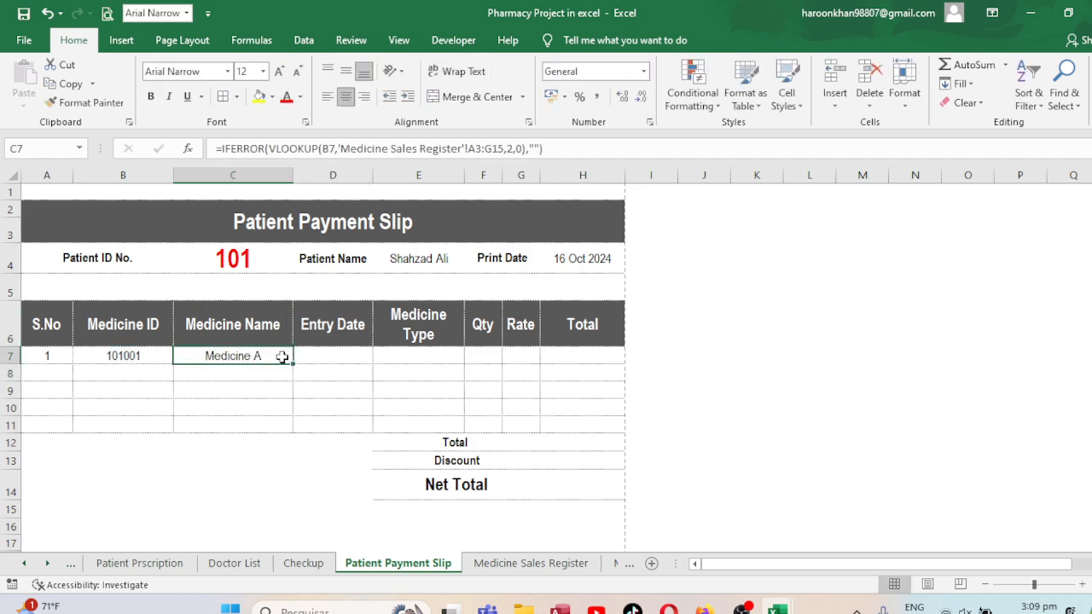
{"action": "left_click", "coordinate": [138, 356]}
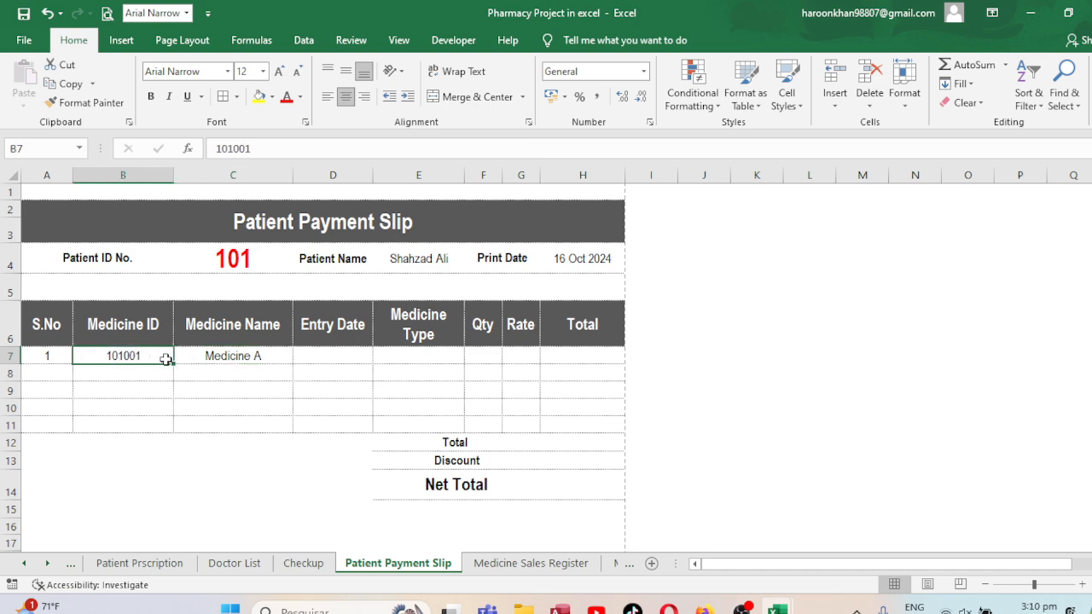
{"action": "left_click", "coordinate": [243, 359]}
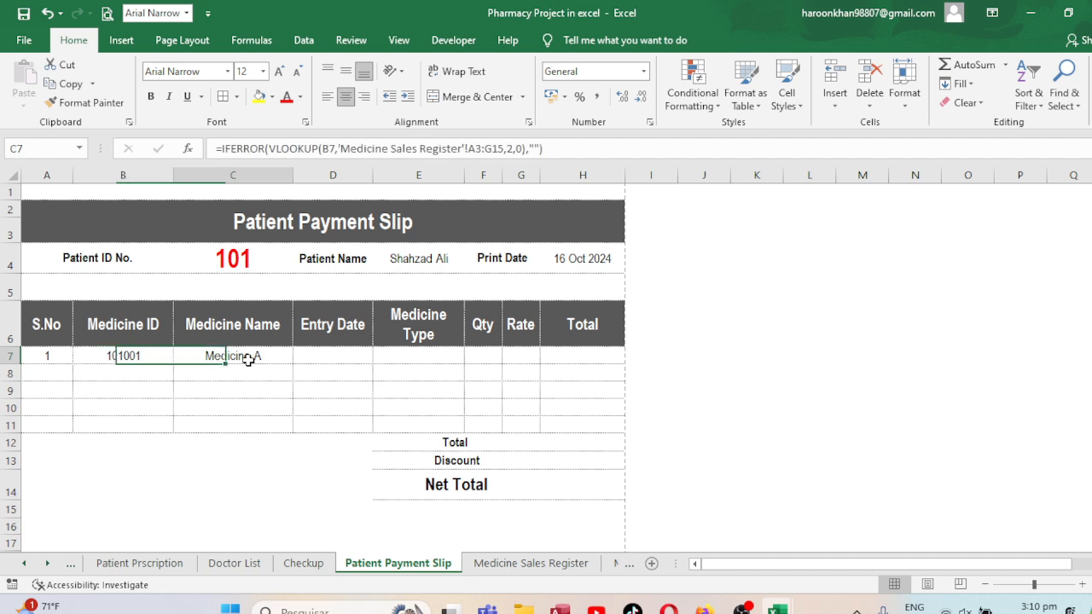
- Fill the Medicine Name lookup formula from C7 down through C11, only as far as the last medicine row
{"action": "double_click", "coordinate": [293, 367]}
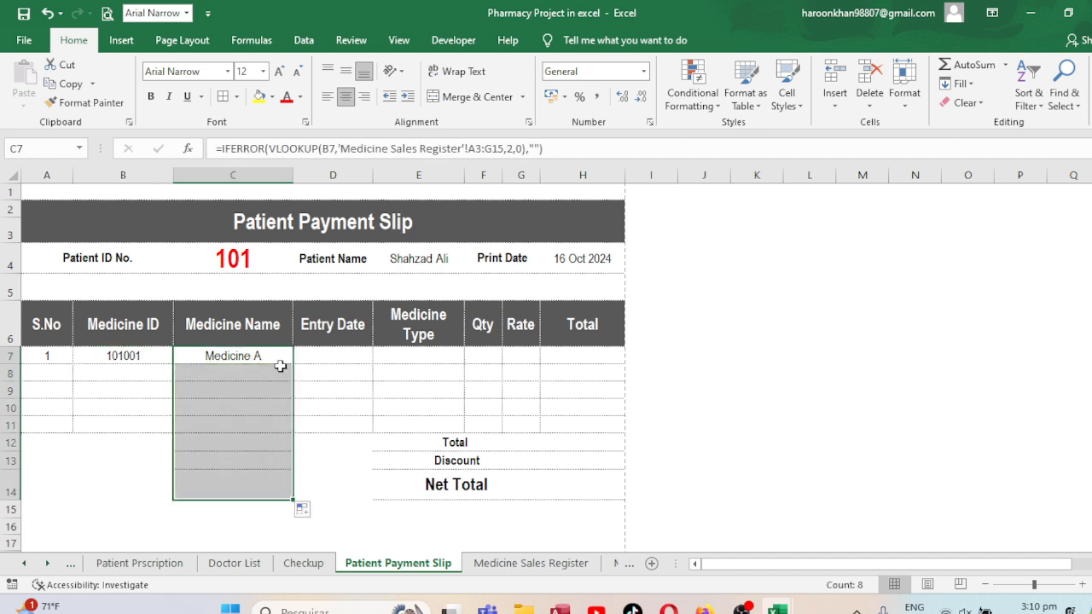
{"action": "key", "text": "ctrl+z"}
{"action": "left_click_drag", "start_coordinate": [296, 363], "coordinate": [295, 427]}
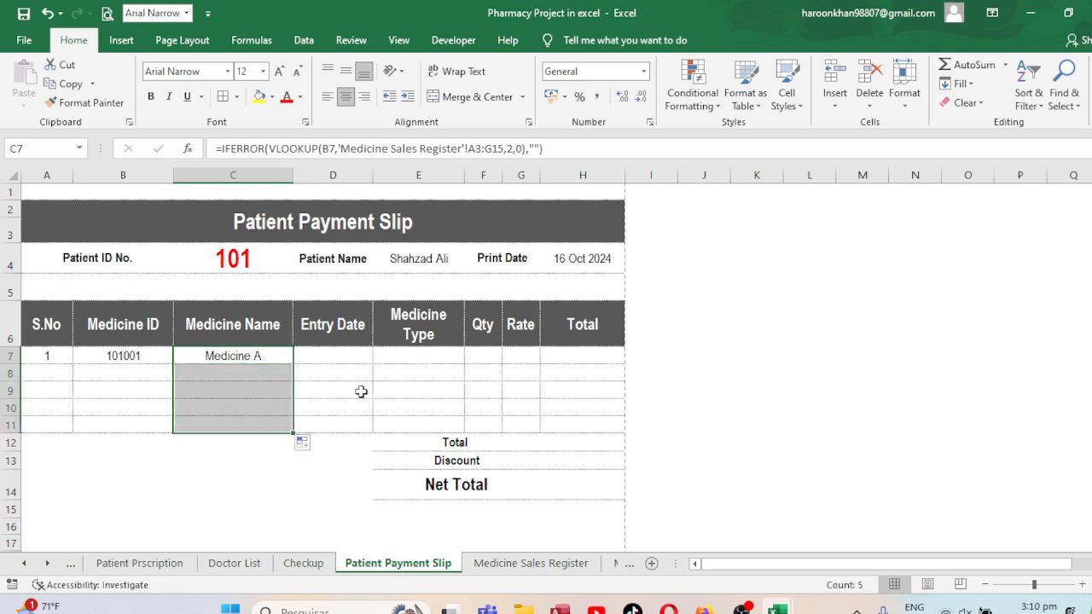
{"action": "left_click", "coordinate": [361, 392]}
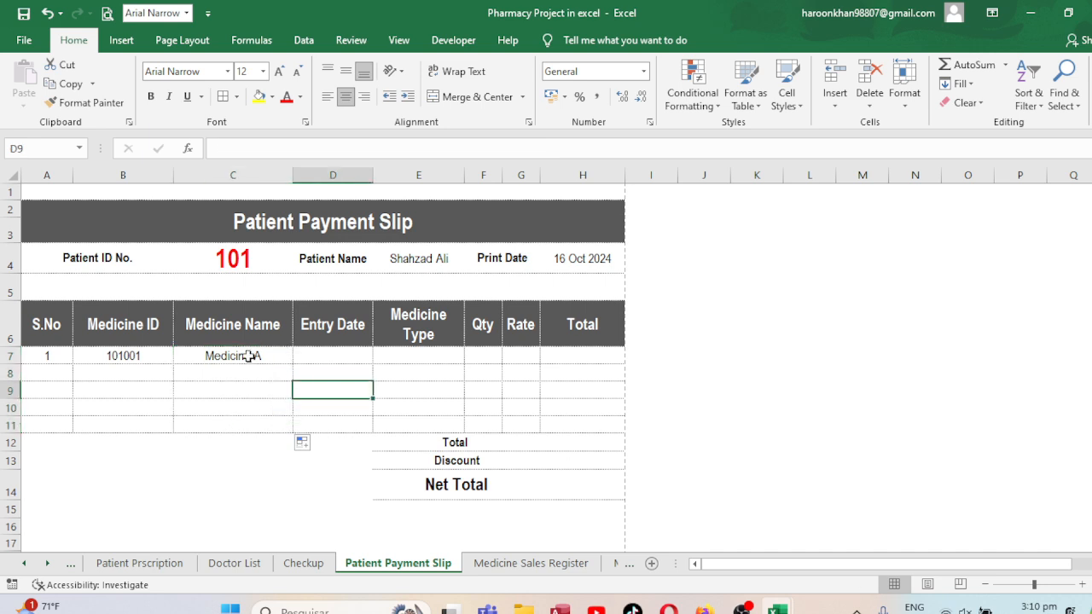
- Copy the C7 lookup formula text without shifting its references into Entry Date cell D7 and Medicine Type cell E7
{"action": "left_click", "coordinate": [249, 359]}
{"action": "left_click", "coordinate": [558, 146]}
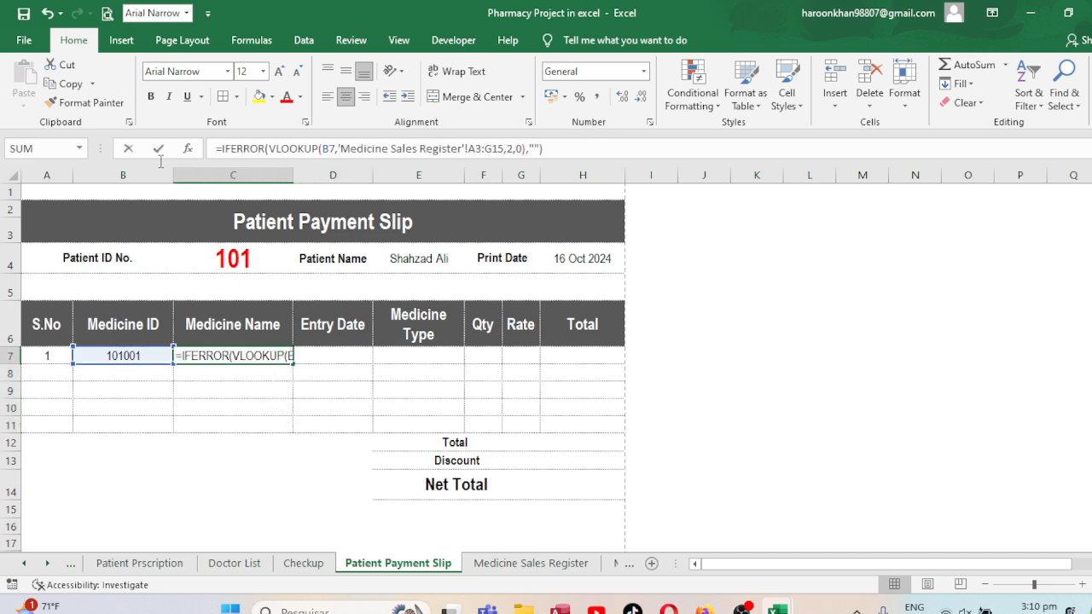
{"action": "key", "text": "ctrl+a"}
{"action": "key", "text": "ctrl+c"}
{"action": "key", "text": "Return"}
{"action": "key", "text": "Up"}
{"action": "key", "text": "Right"}
{"action": "key", "text": "ctrl+v"}
{"action": "key", "text": "Right"}
{"action": "key", "text": "ctrl+v"}
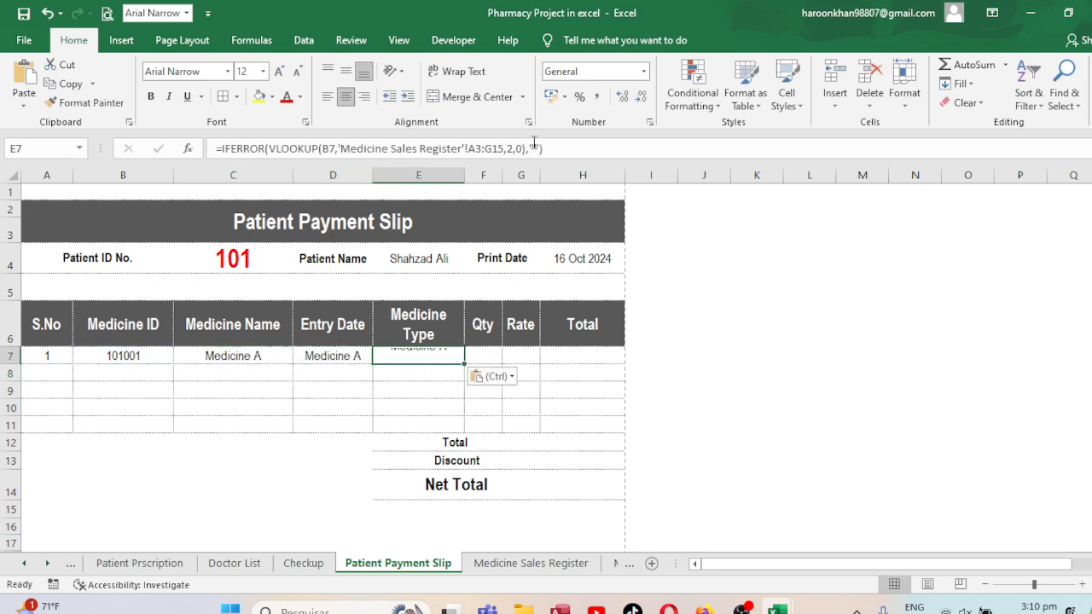
{"action": "key", "text": "Right"}
{"action": "key", "text": "ctrl+v"}
{"action": "key", "text": "Right"}
{"action": "key", "text": "ctrl+v"}
{"action": "key", "text": "Right"}
{"action": "key", "text": "ctrl+v"}
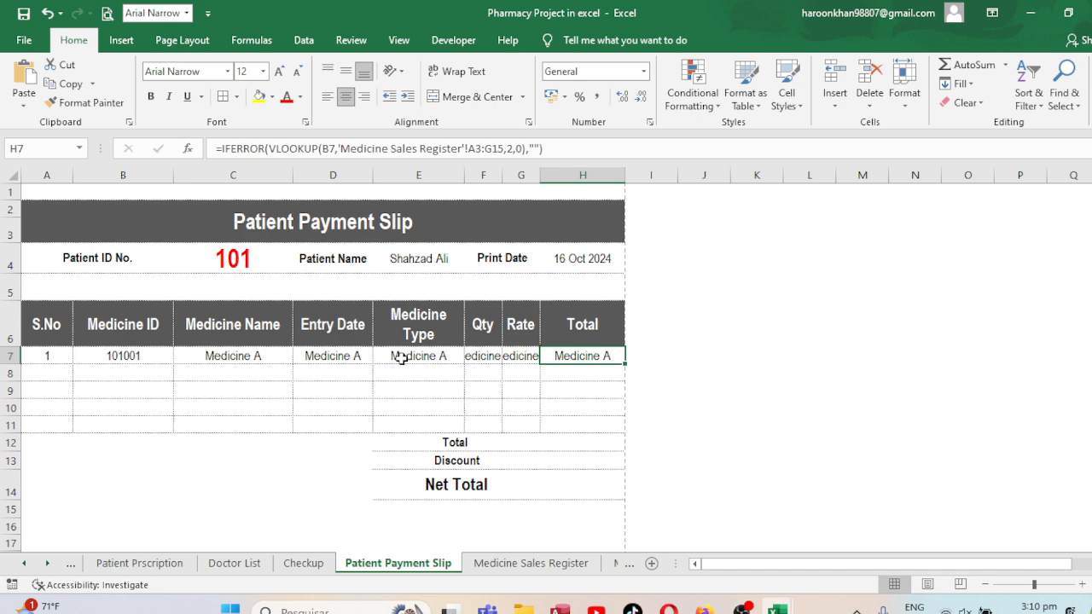
{"action": "key", "text": "Delete"}
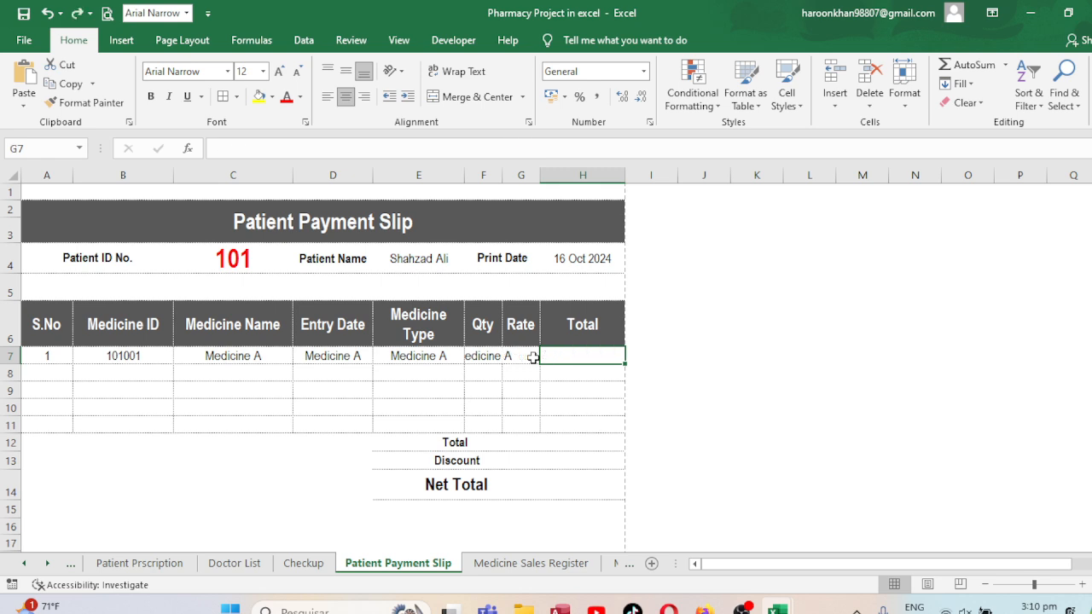
{"action": "left_click", "coordinate": [532, 356]}
{"action": "key", "text": "Delete"}
{"action": "key", "text": "Left"}
{"action": "key", "text": "Delete"}
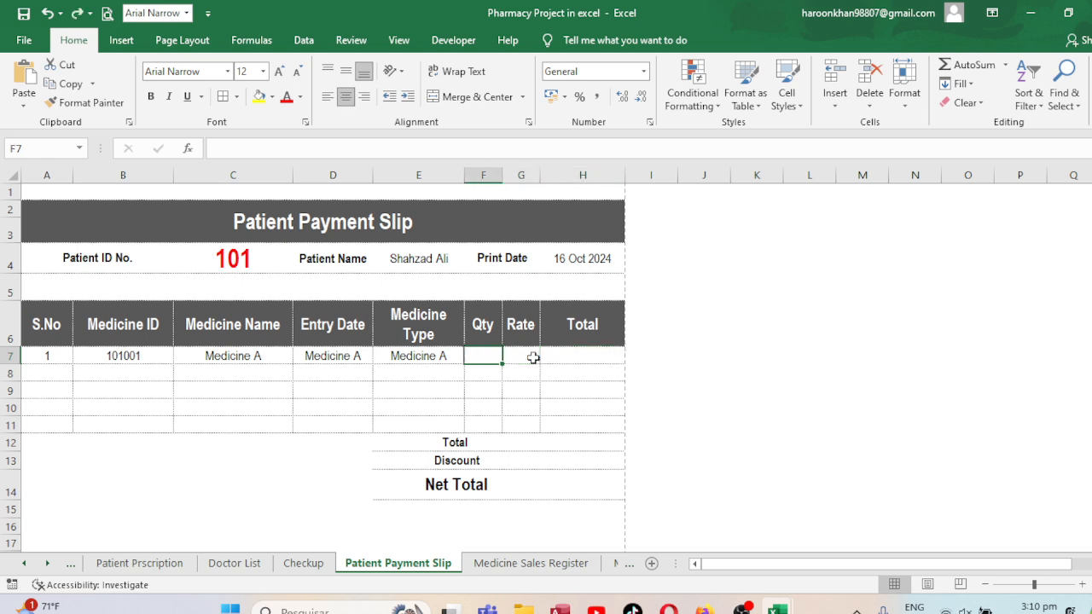
- Check the Medicine Sales Register columns for an entry date and clear the copied lookup formula from Entry Date cell D7
{"action": "left_click", "coordinate": [329, 355]}
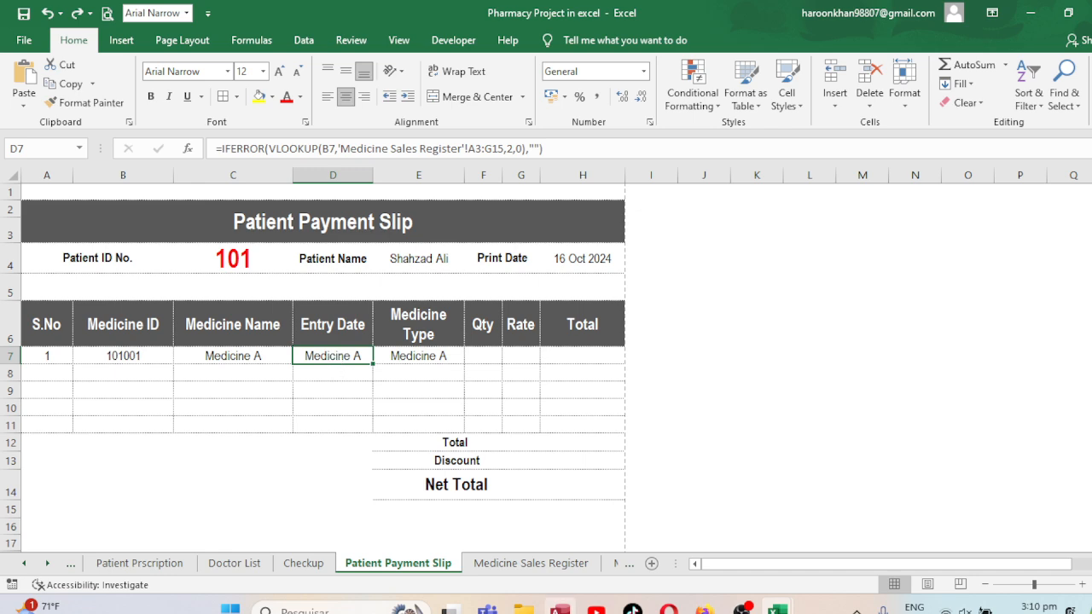
{"action": "left_click", "coordinate": [530, 564]}
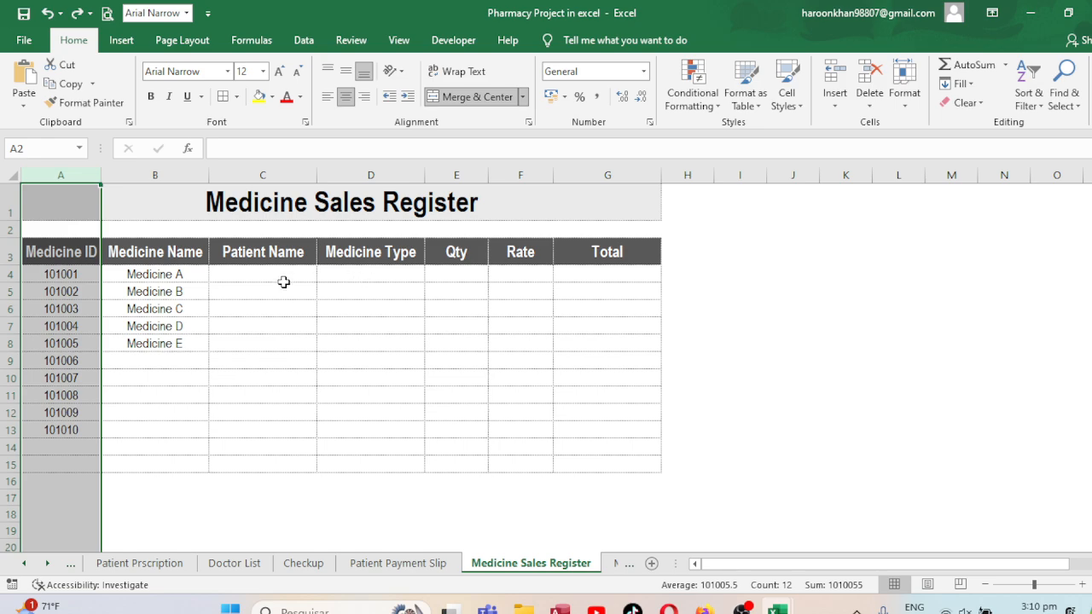
{"action": "left_click", "coordinate": [278, 274]}
{"action": "left_click", "coordinate": [375, 566]}
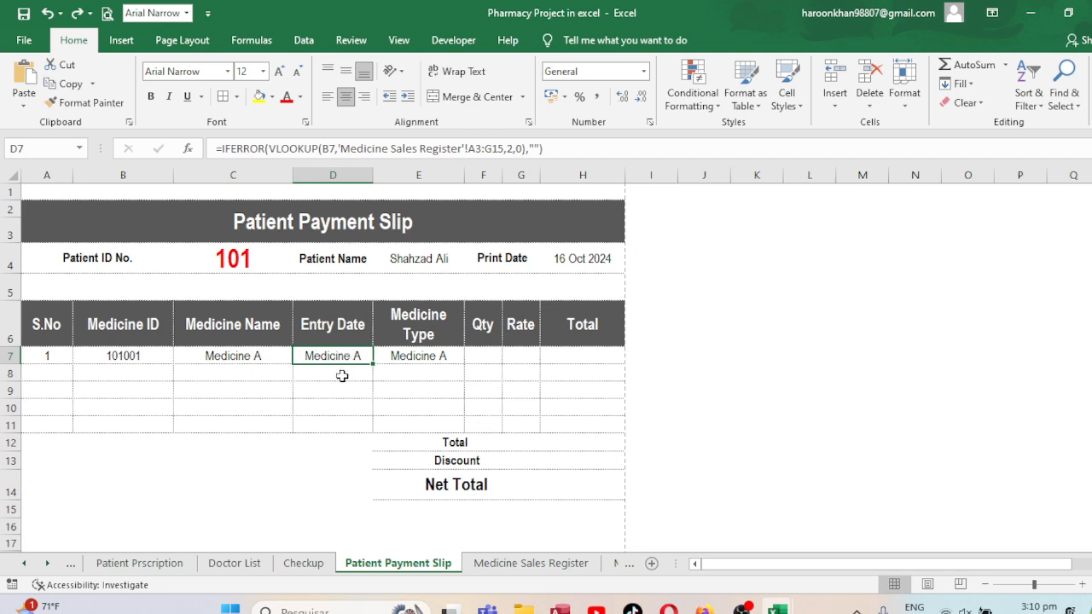
{"action": "key", "text": "Delete"}
{"action": "key", "text": "Right"}
{"action": "key", "text": "Left"}
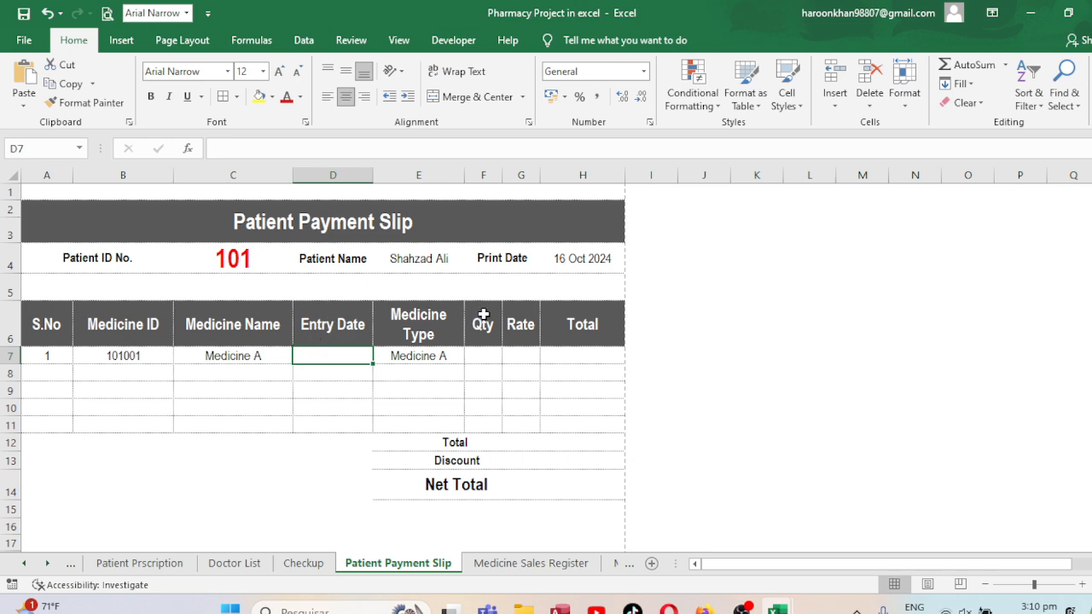
{"action": "left_click", "coordinate": [588, 257]}
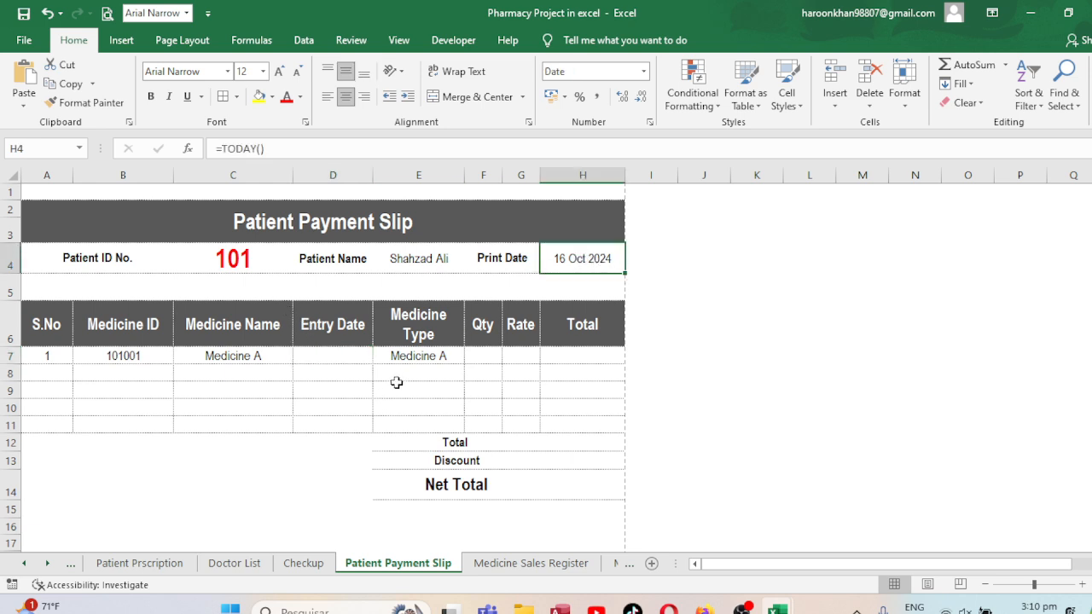
- Check the Medicine Type column's position in the Medicine Sales Register and set the VLOOKUP column index in E7 to 4
{"action": "left_click", "coordinate": [419, 356]}
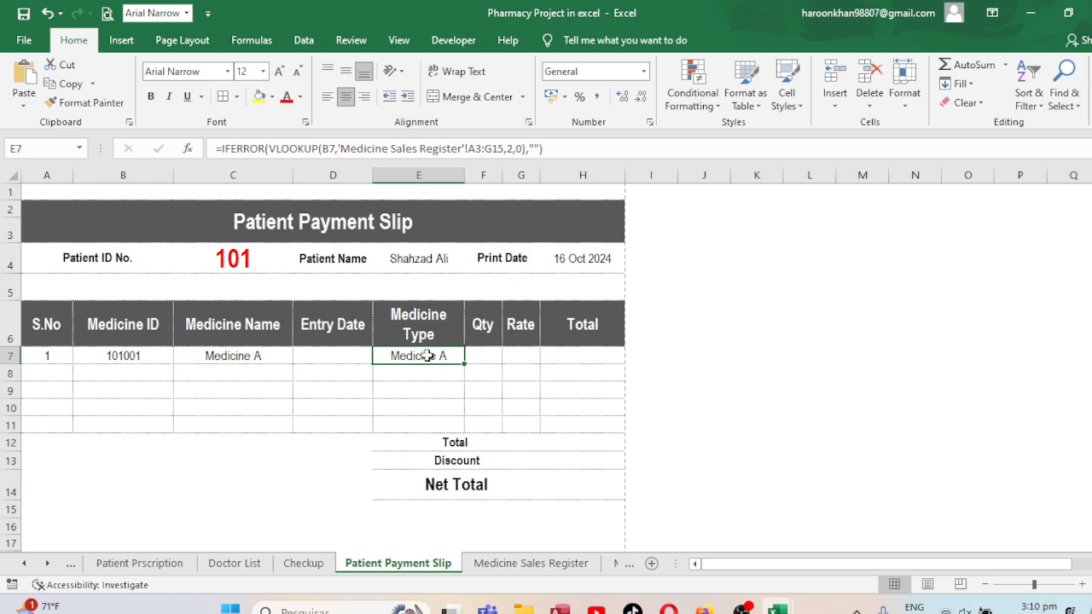
{"action": "left_click", "coordinate": [526, 563]}
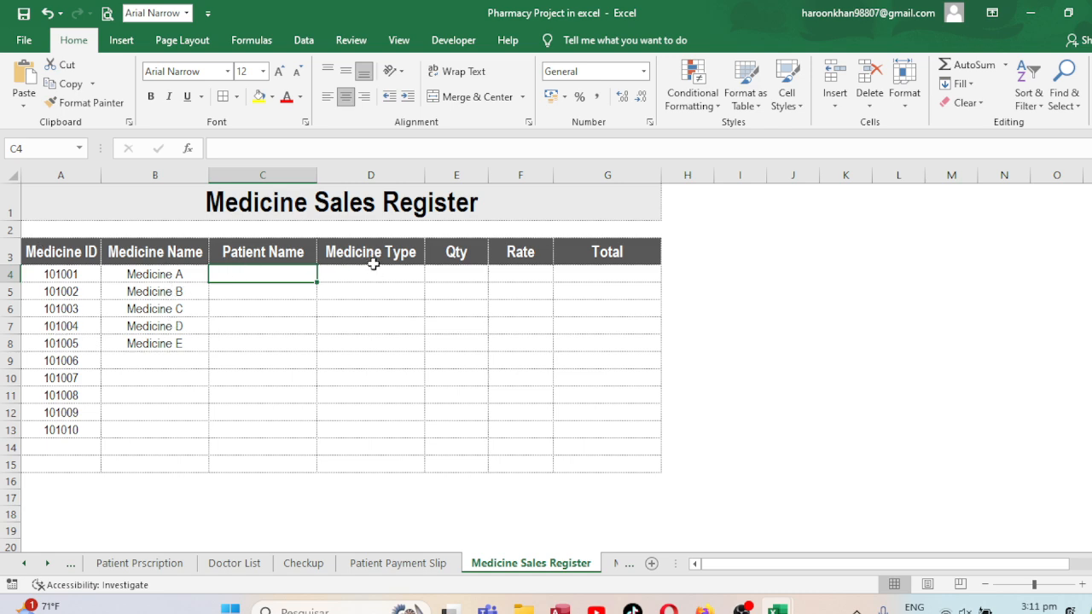
{"action": "left_click", "coordinate": [400, 563]}
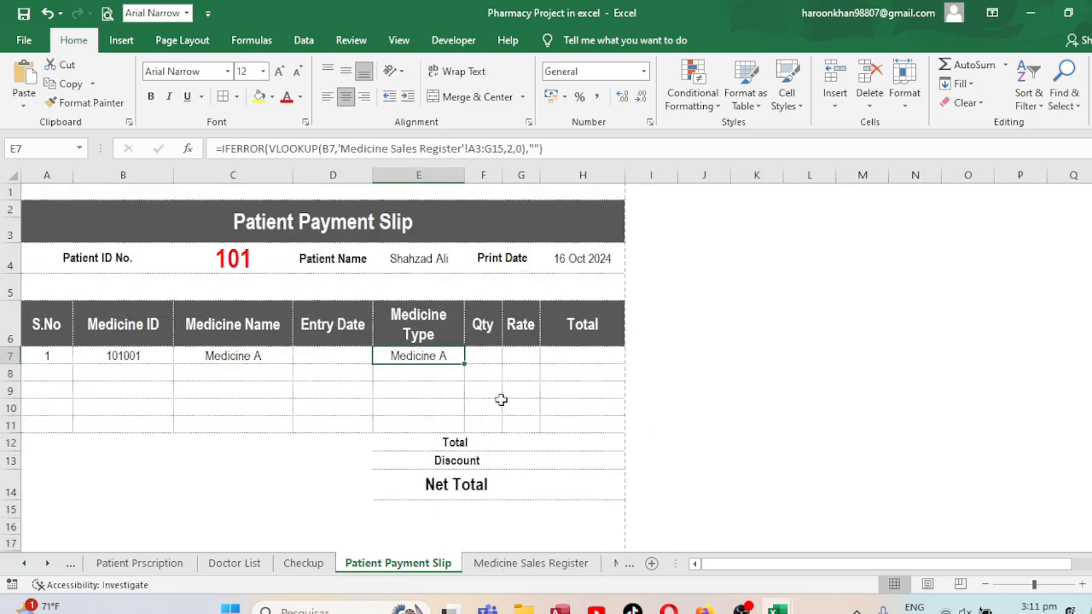
{"action": "left_click", "coordinate": [514, 148]}
{"action": "key", "text": "BackSpace"}
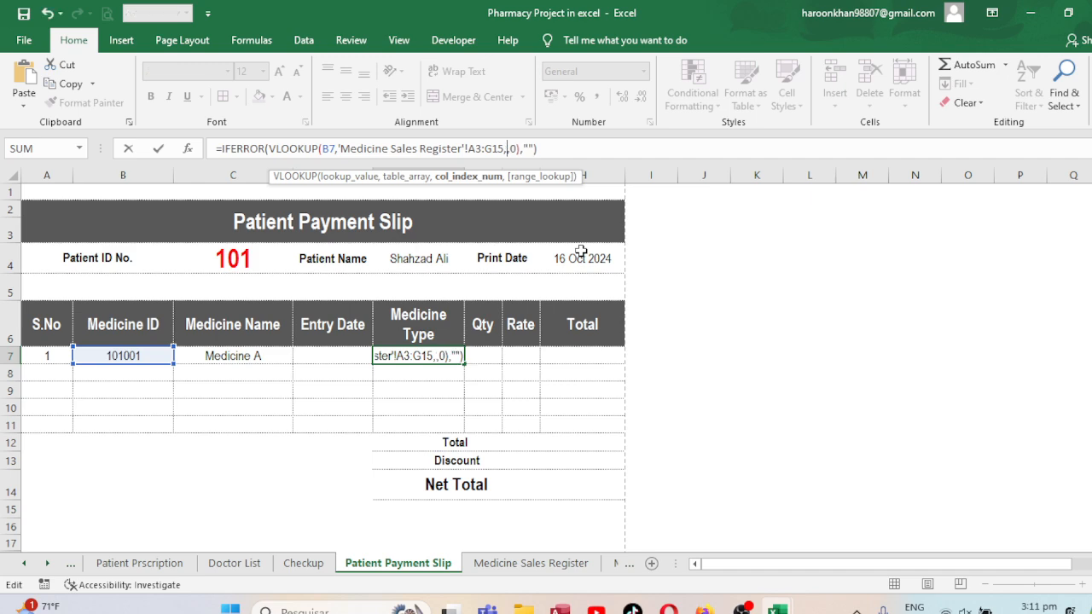
{"action": "type", "text": "4"}
{"action": "key", "text": "Return"}
{"action": "key", "text": "Up"}
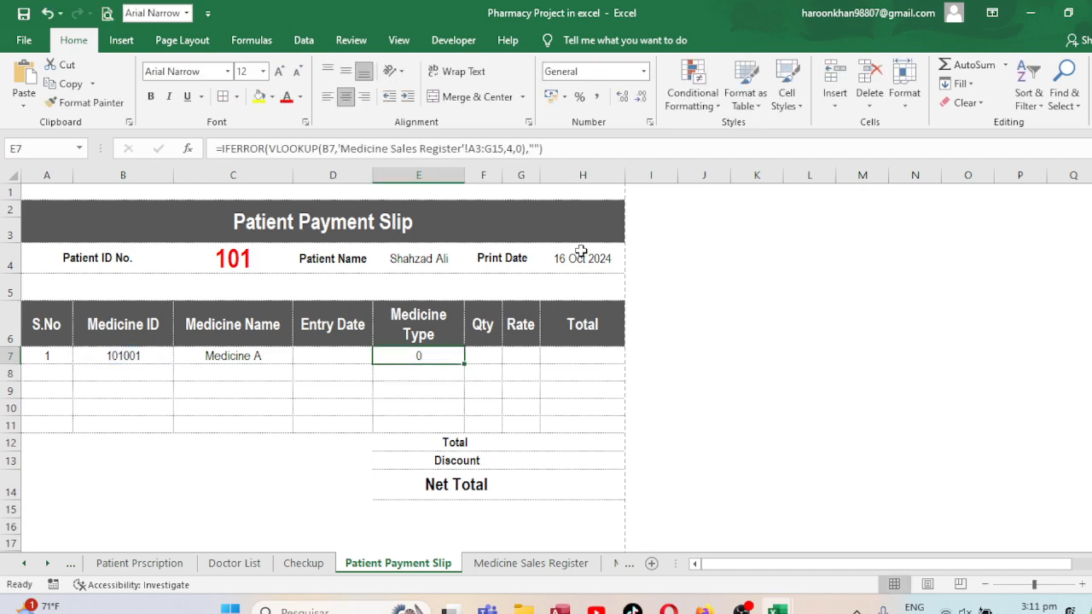
{"action": "key", "text": "Right"}
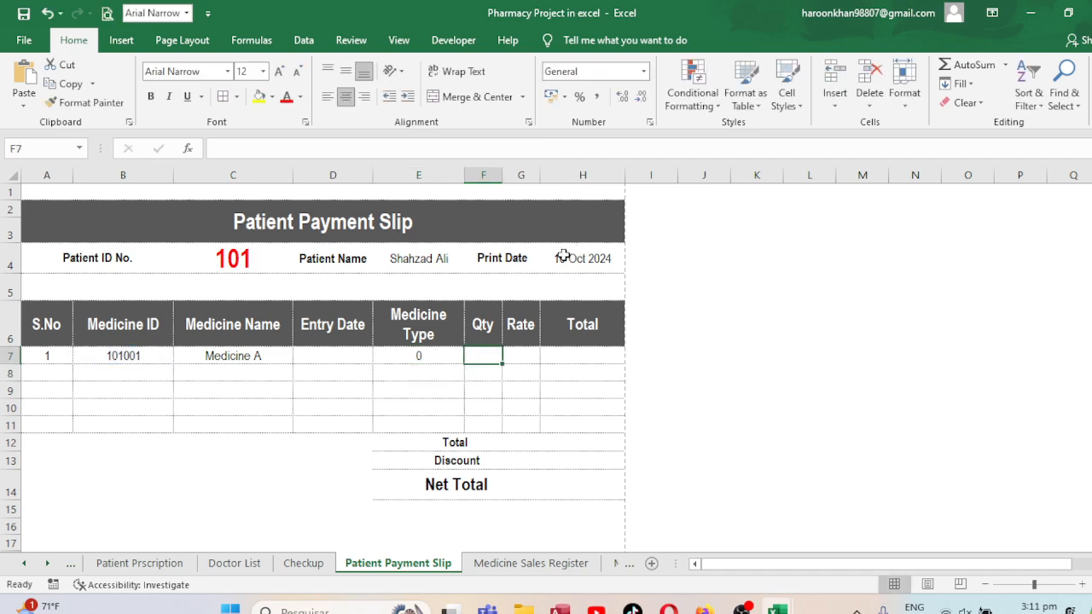
- Fill the Medicine Type lookup formula from E7 down through E11
{"action": "left_click", "coordinate": [422, 353]}
{"action": "left_click_drag", "start_coordinate": [461, 365], "coordinate": [461, 432]}
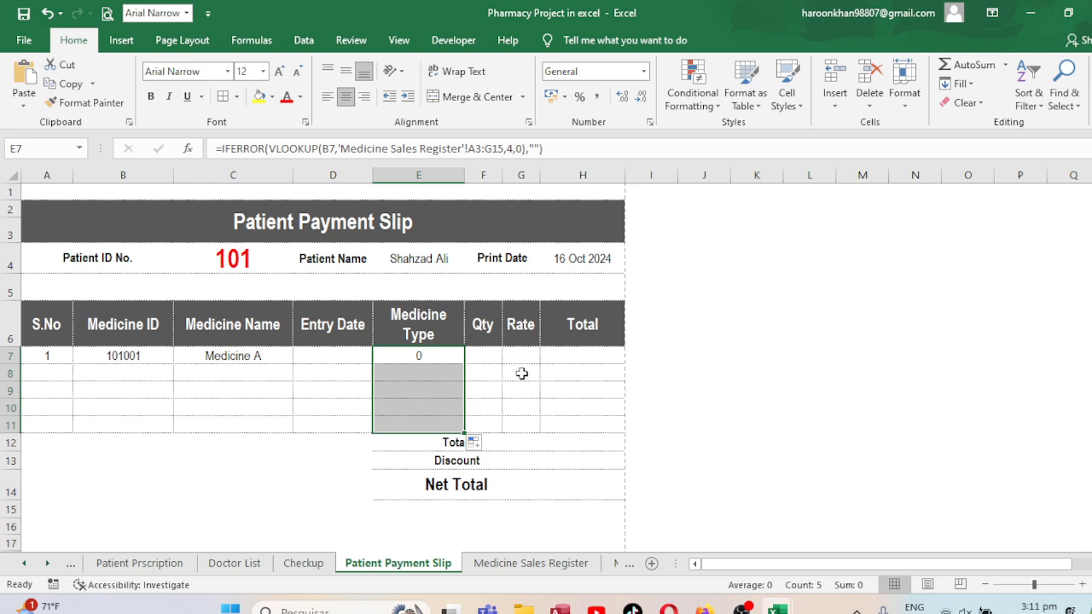
{"action": "left_click", "coordinate": [219, 359]}
{"action": "left_click", "coordinate": [143, 360]}
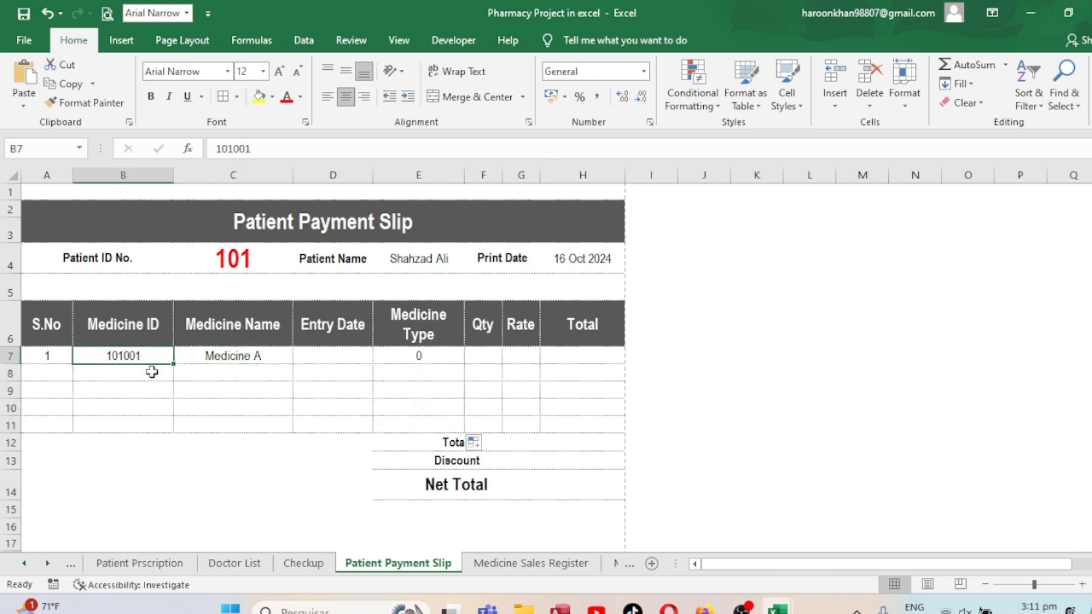
{"action": "left_click", "coordinate": [152, 372]}
{"action": "left_click", "coordinate": [404, 350]}
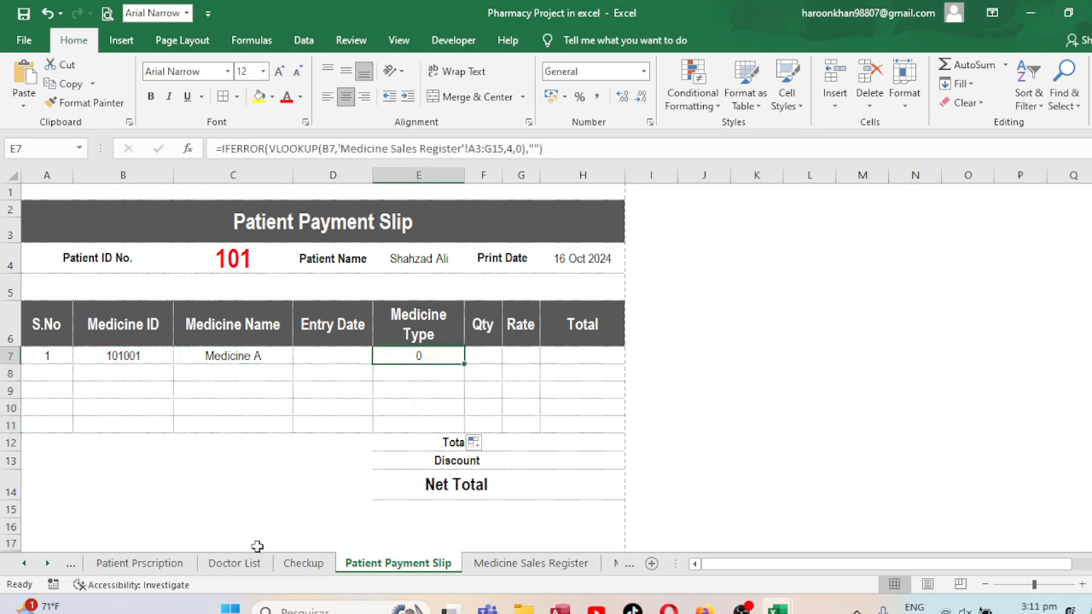
- Enter the patient's name from the payment slip in Patient Name cell C4 of the Medicine Sales Register
{"action": "left_click", "coordinate": [533, 564]}
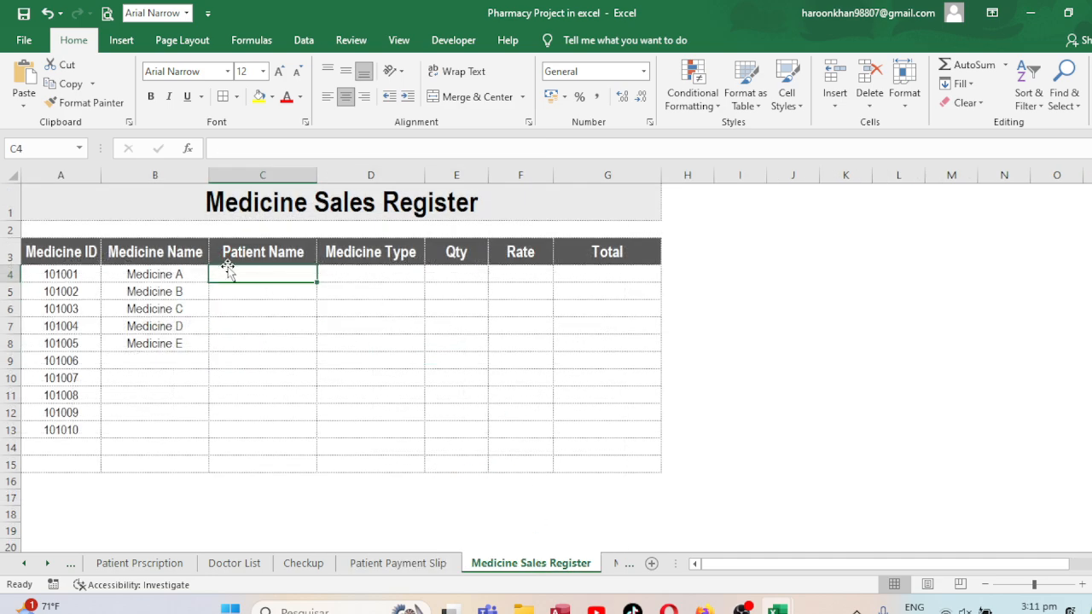
{"action": "type", "text": "P"}
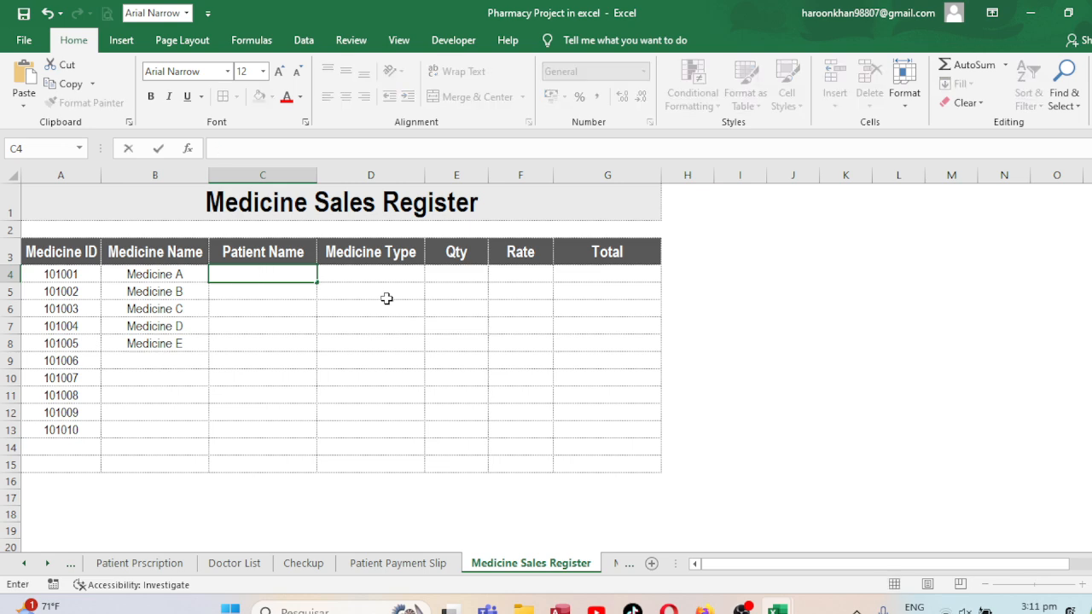
{"action": "left_click", "coordinate": [397, 563]}
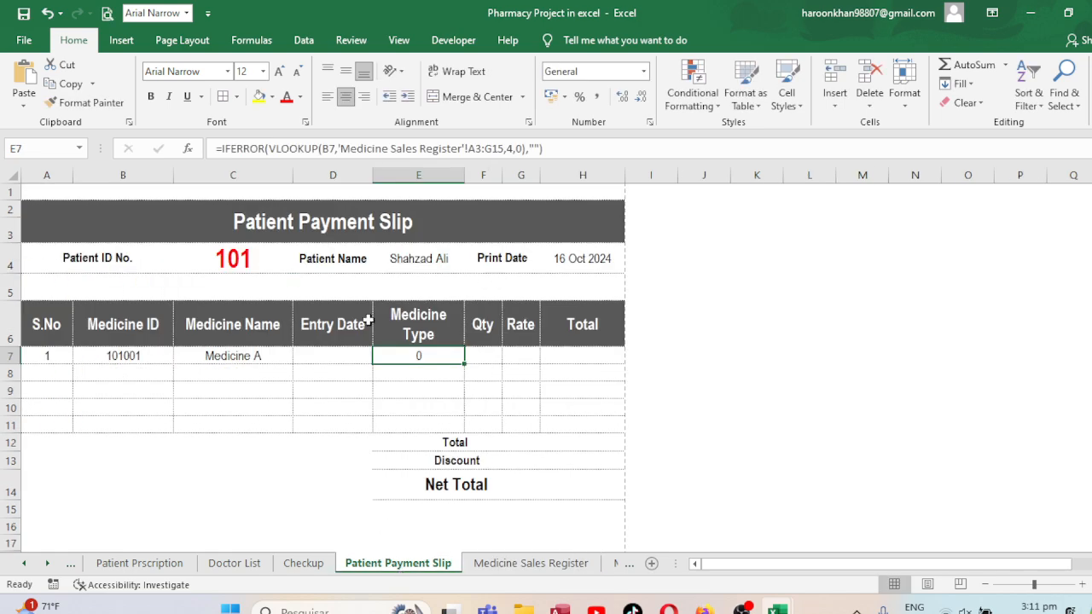
{"action": "left_click", "coordinate": [517, 572]}
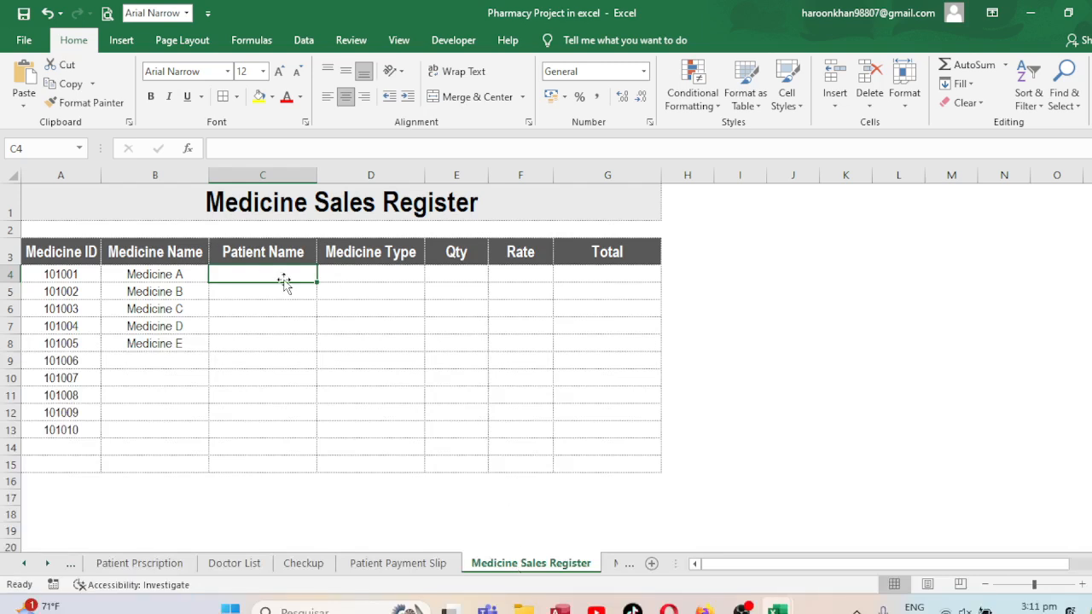
{"action": "type", "text": "Sh"}
{"action": "key", "text": "BackSpace"}
{"action": "type", "text": "h"}
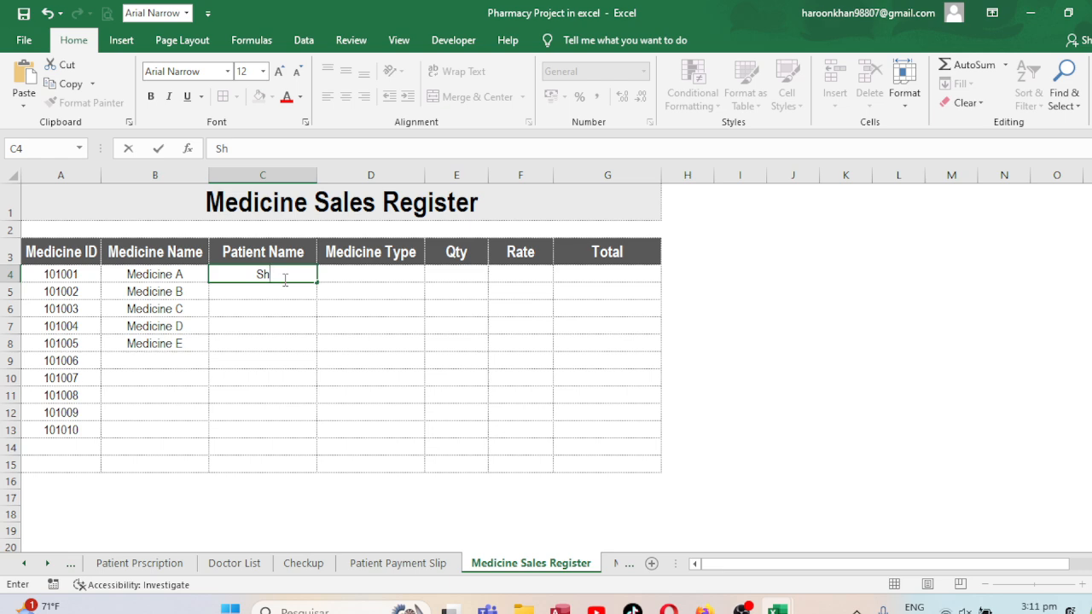
{"action": "type", "text": "ahzad Ali"}
{"action": "key", "text": "Tab"}
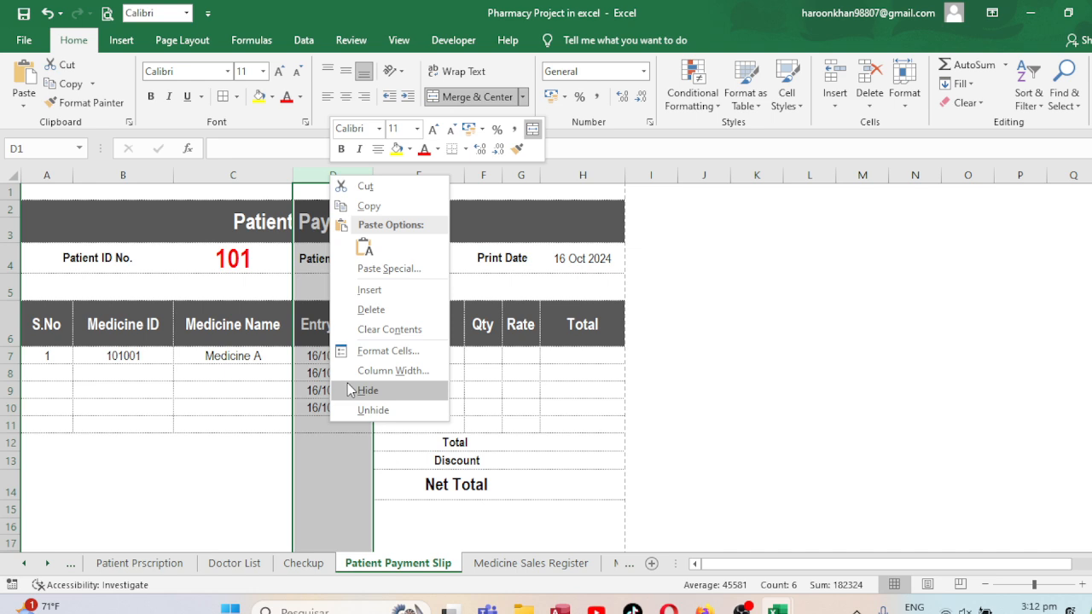
{"action": "key", "text": "Escape"}
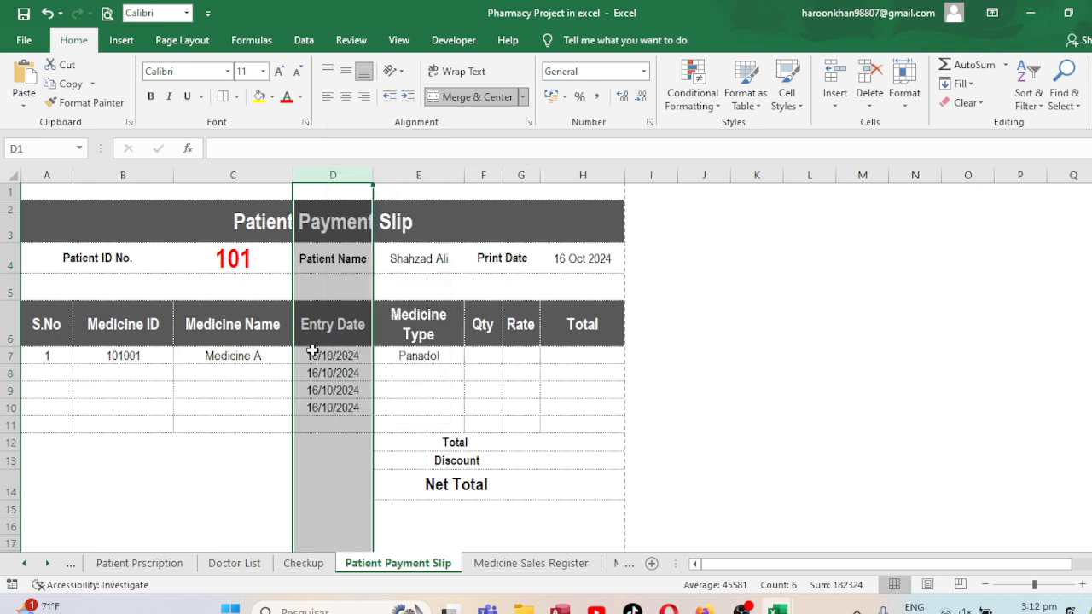
{"action": "left_click", "coordinate": [334, 258]}
{"action": "left_click", "coordinate": [329, 388]}
{"action": "left_click", "coordinate": [332, 337]}
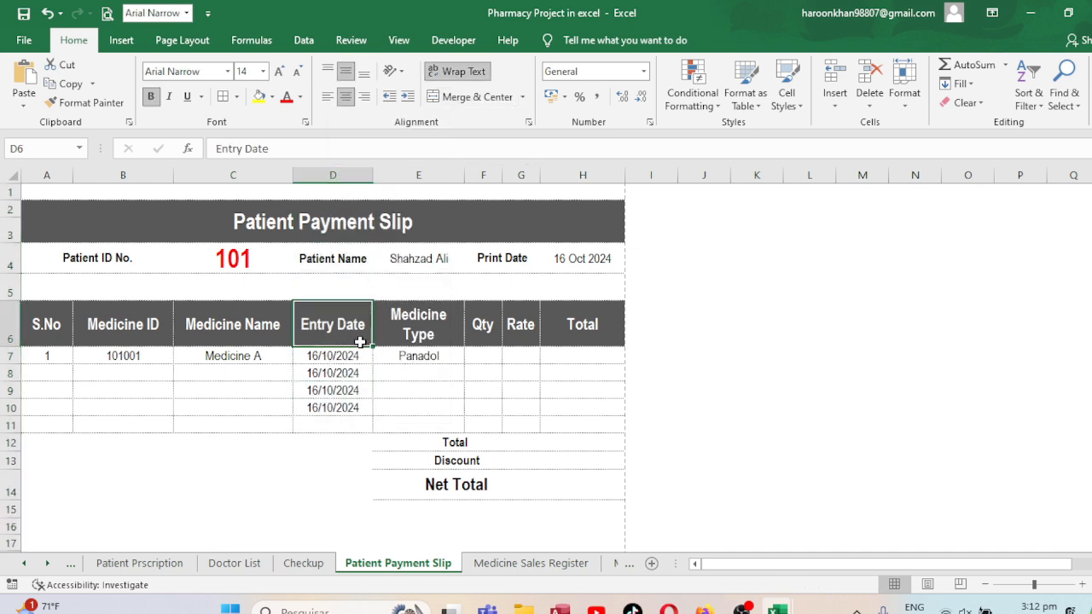
{"action": "left_click", "coordinate": [585, 257]}
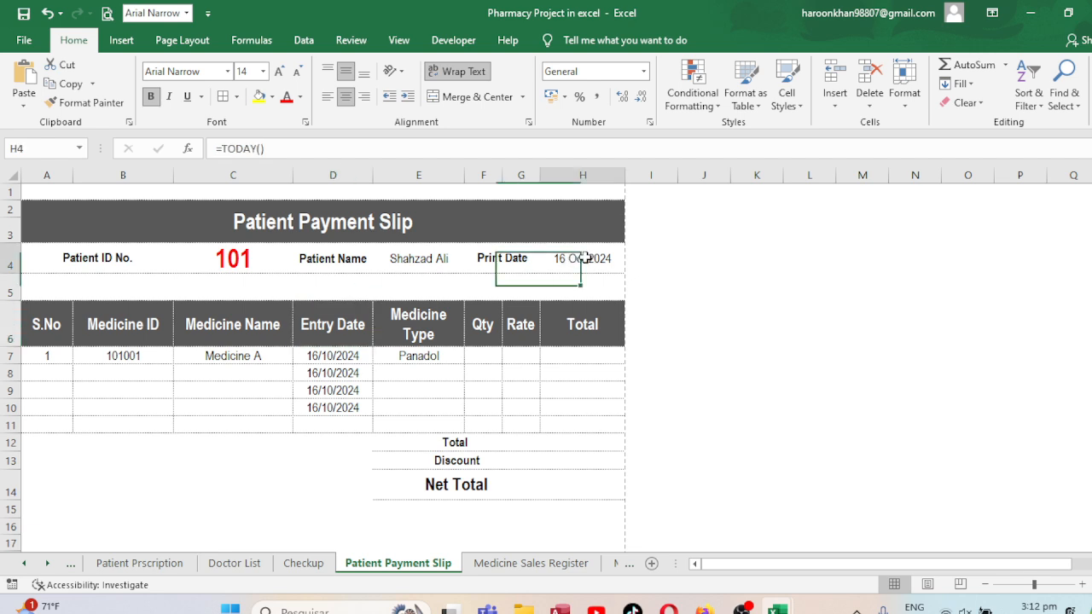
{"action": "left_click", "coordinate": [480, 353]}
{"action": "left_click", "coordinate": [580, 342]}
- Calculate the line total in H7 with =F7*G7 and fill the formula down through H11
{"action": "left_click", "coordinate": [587, 362]}
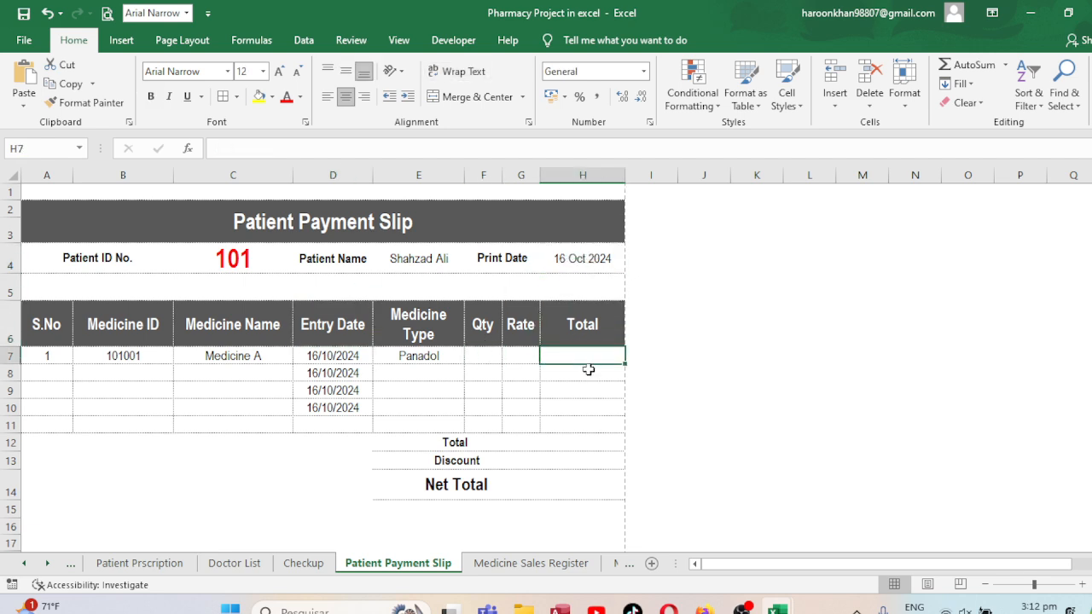
{"action": "type", "text": "="}
{"action": "key", "text": "Left"}
{"action": "key", "text": "Left"}
{"action": "type", "text": "*"}
{"action": "key", "text": "Left"}
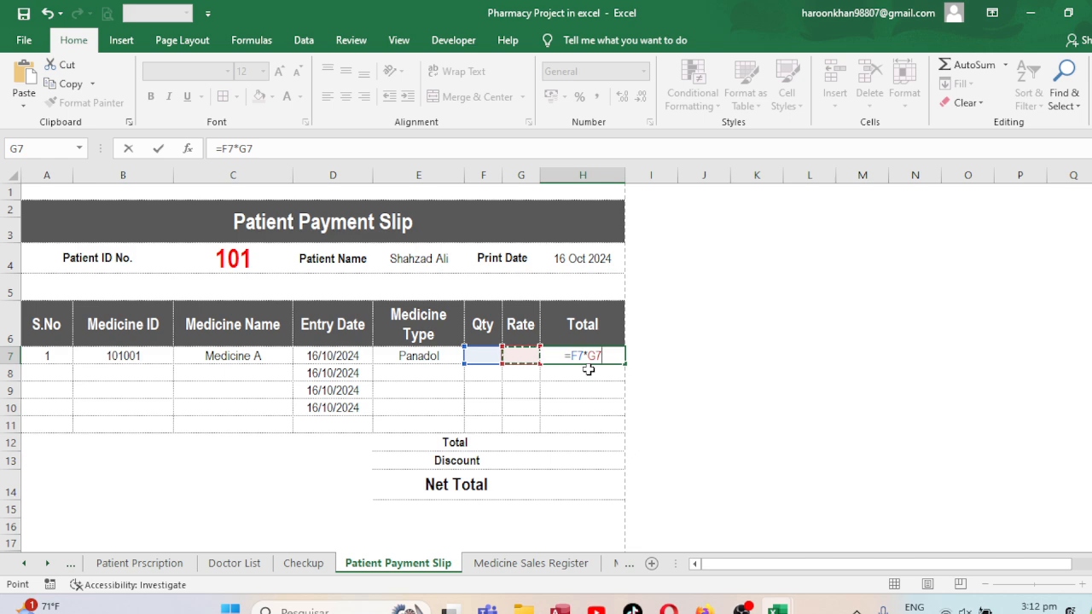
{"action": "key", "text": "Return"}
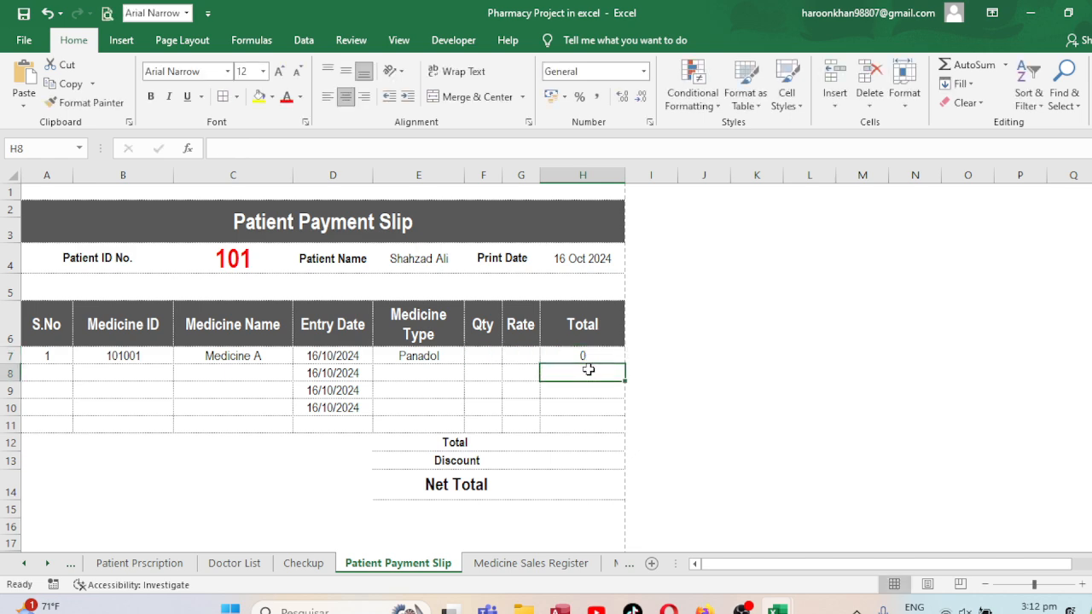
{"action": "left_click", "coordinate": [600, 350]}
{"action": "left_click_drag", "start_coordinate": [625, 364], "coordinate": [627, 434]}
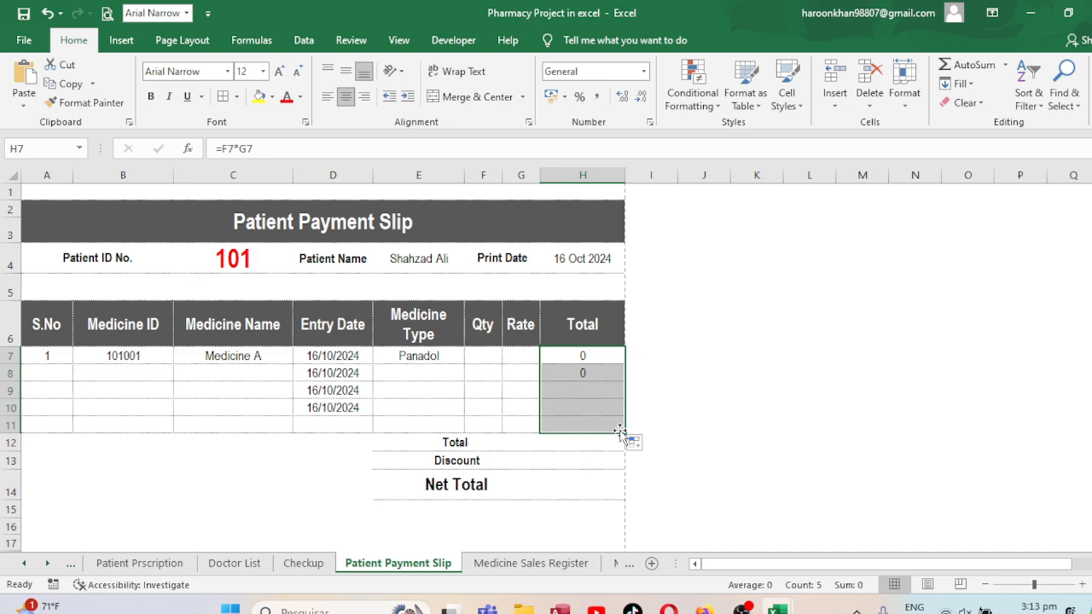
- Total the line amounts in H12 with =SUM(H7:H11) and format the result to two decimal places
{"action": "left_click", "coordinate": [97, 374]}
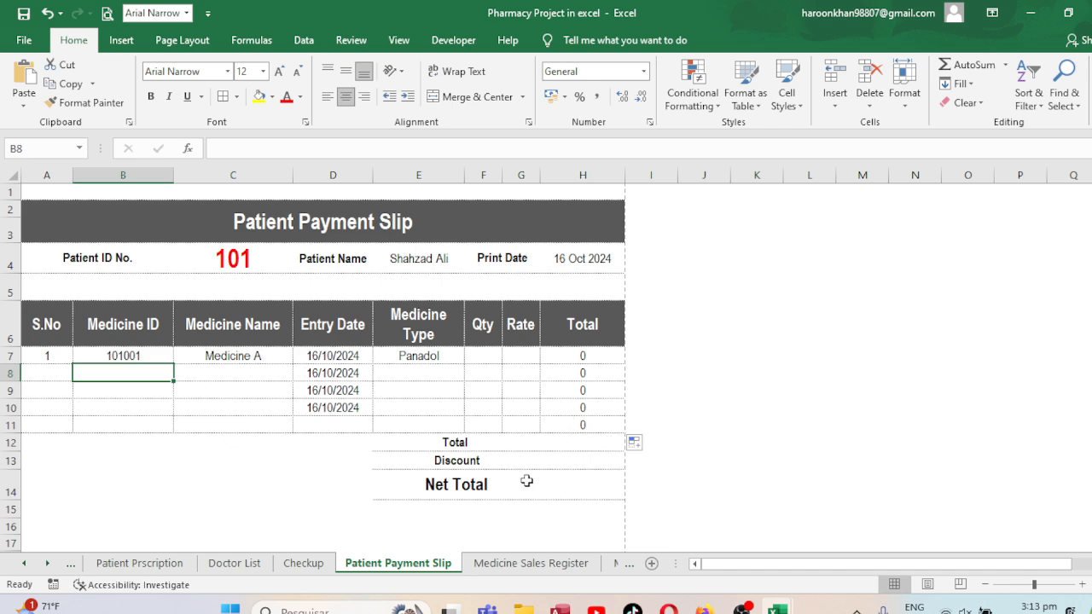
{"action": "left_click", "coordinate": [549, 449]}
{"action": "type", "text": "=s"}
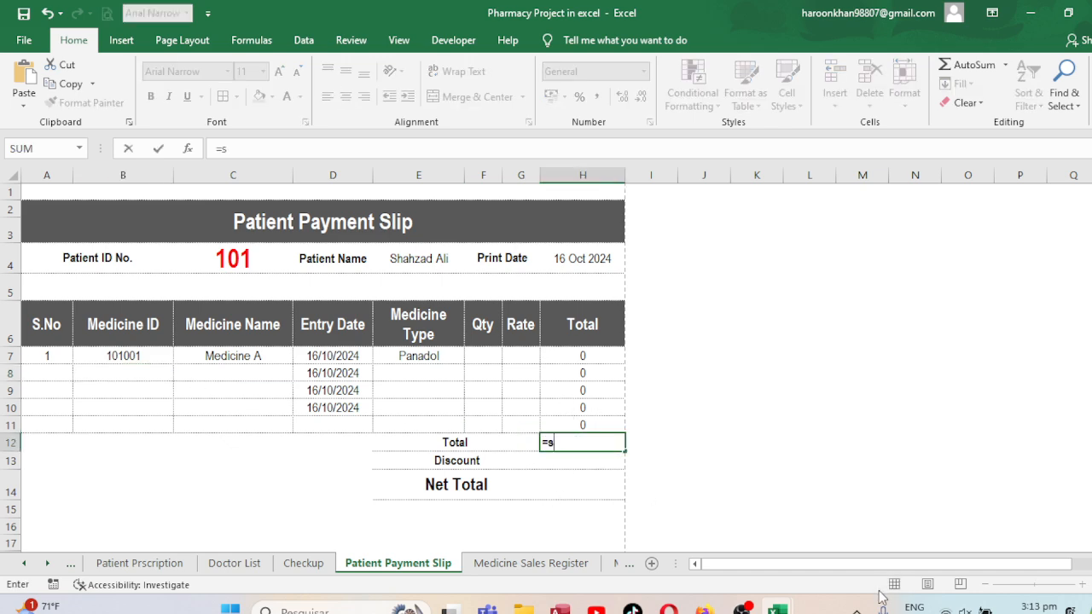
{"action": "type", "text": "um("}
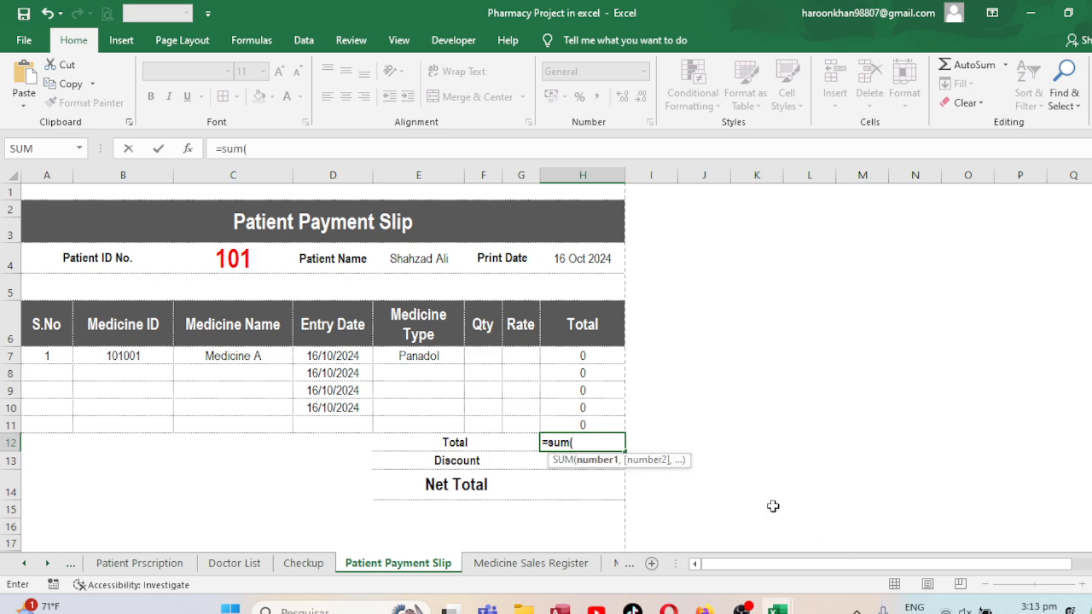
{"action": "left_click_drag", "start_coordinate": [604, 361], "coordinate": [607, 417]}
{"action": "key", "text": "Return"}
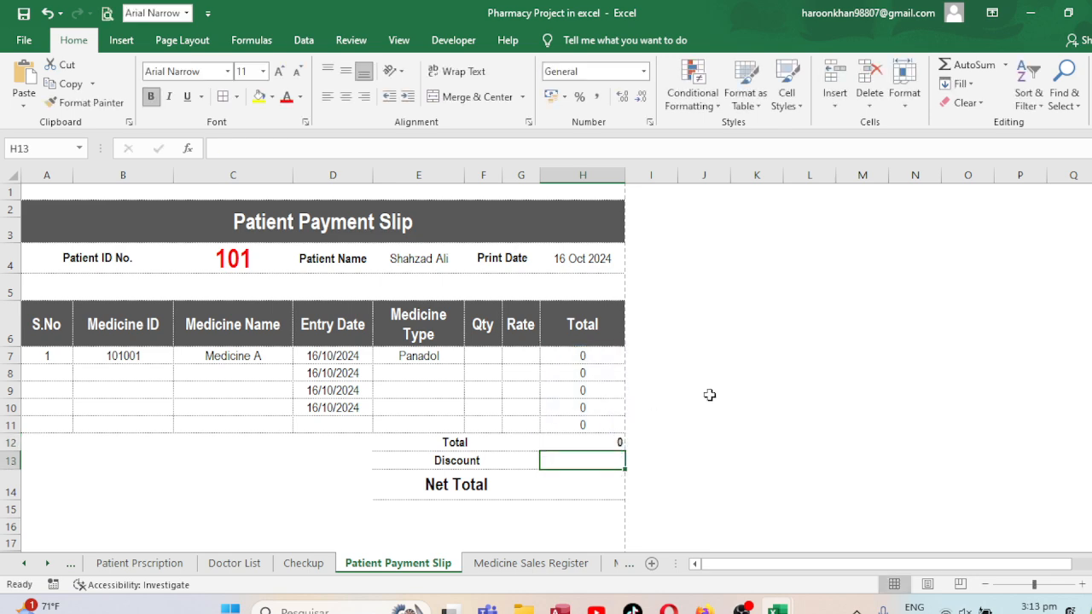
{"action": "left_click", "coordinate": [621, 439]}
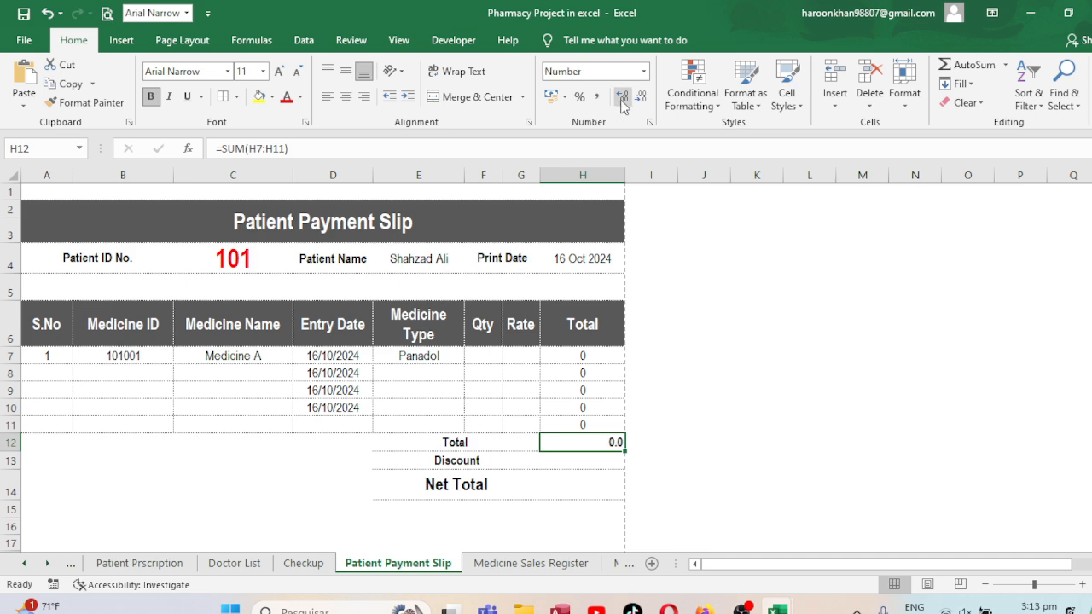
- Enter a quantity of 2 and a rate of 120 for Medicine A in row 7 of the payment slip
{"action": "left_click", "coordinate": [480, 356]}
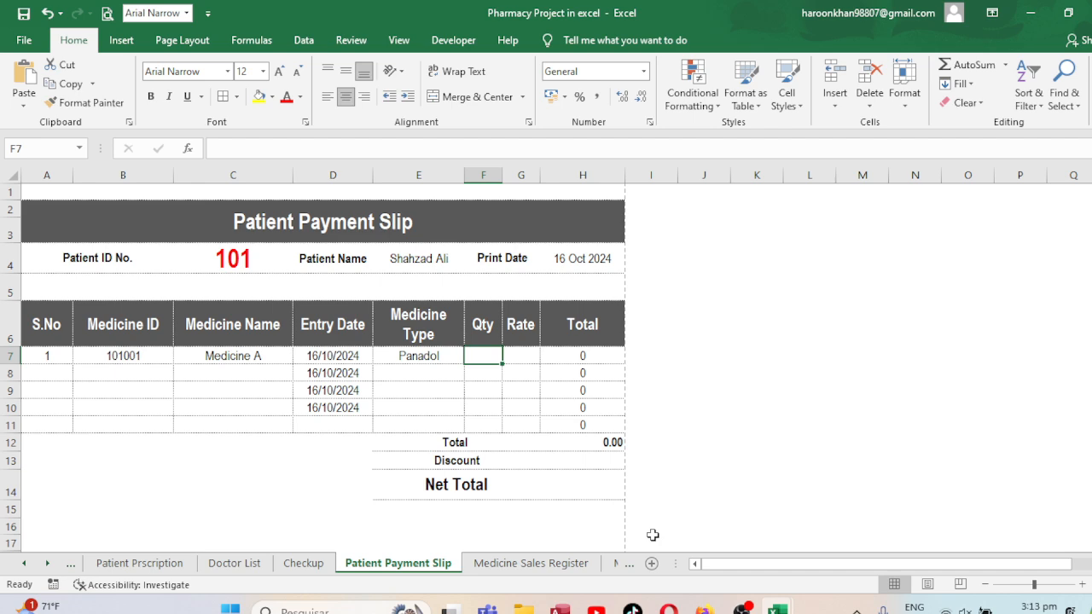
{"action": "type", "text": "2"}
{"action": "key", "text": "Tab"}
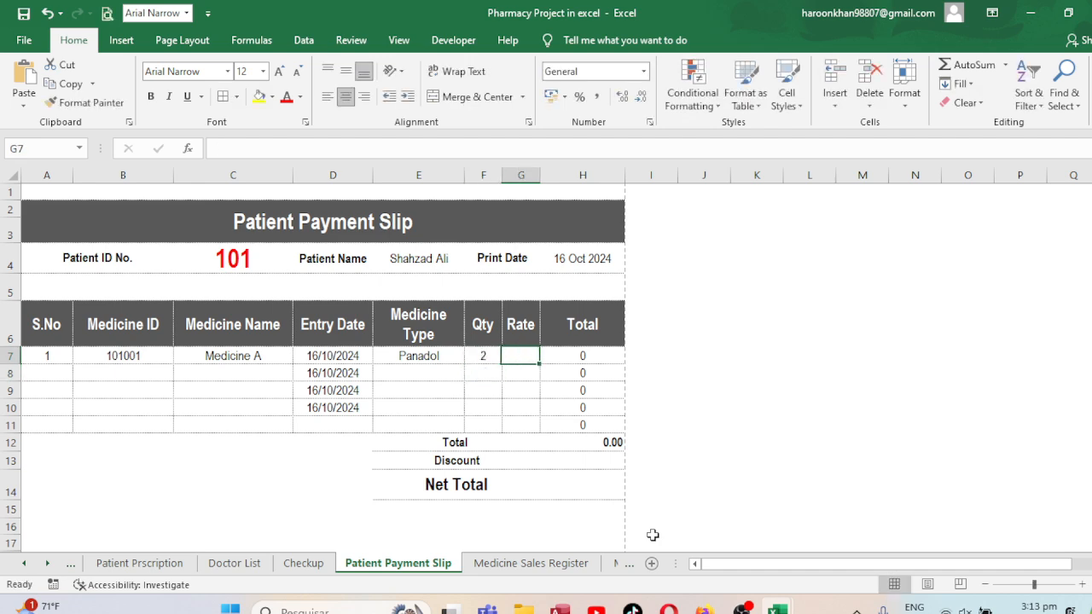
{"action": "type", "text": "12"}
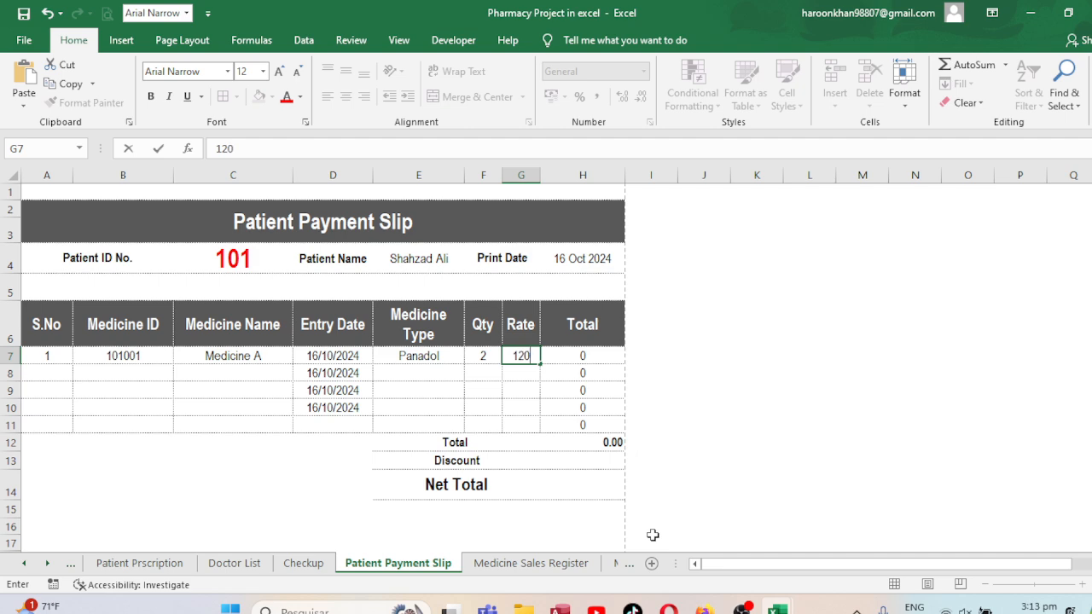
{"action": "type", "text": "0"}
{"action": "key", "text": "Return"}
{"action": "key", "text": "Left"}
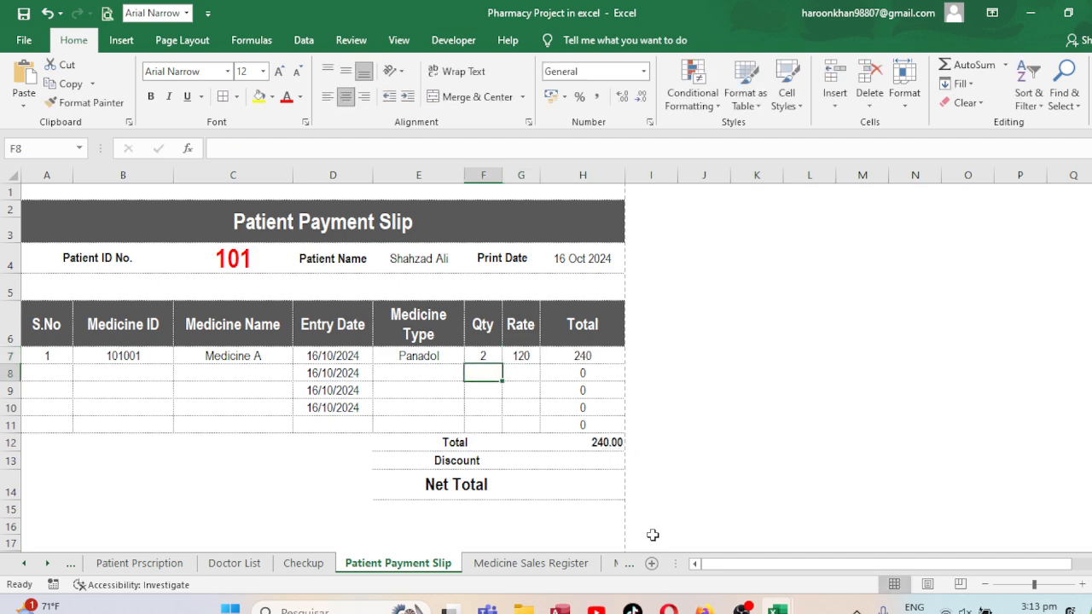
{"action": "key", "text": "Left"}
{"action": "key", "text": "Left"}
{"action": "key", "text": "Left"}
{"action": "key", "text": "Left"}
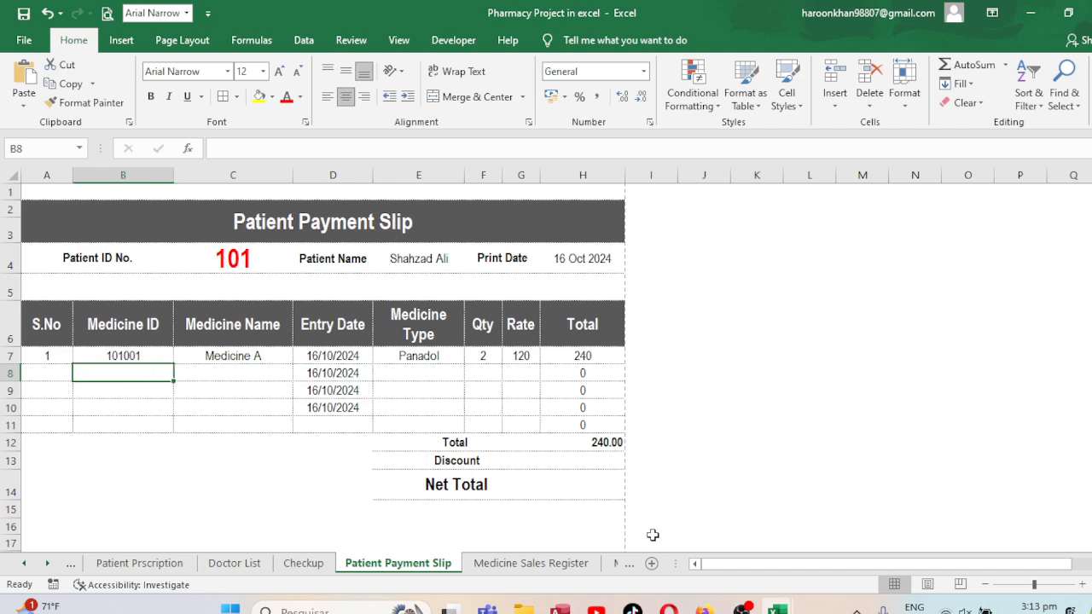
- Add list data validation to Medicine ID cell B7, using Medicine Sales Register cells A4:A13 as the source
{"action": "left_click", "coordinate": [136, 353]}
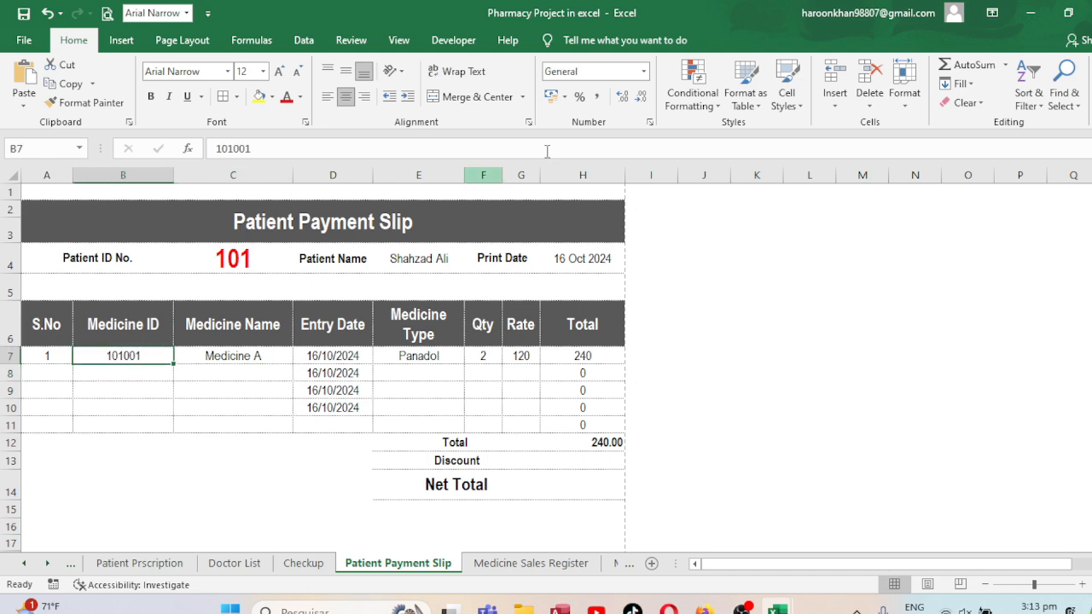
{"action": "left_click", "coordinate": [305, 41]}
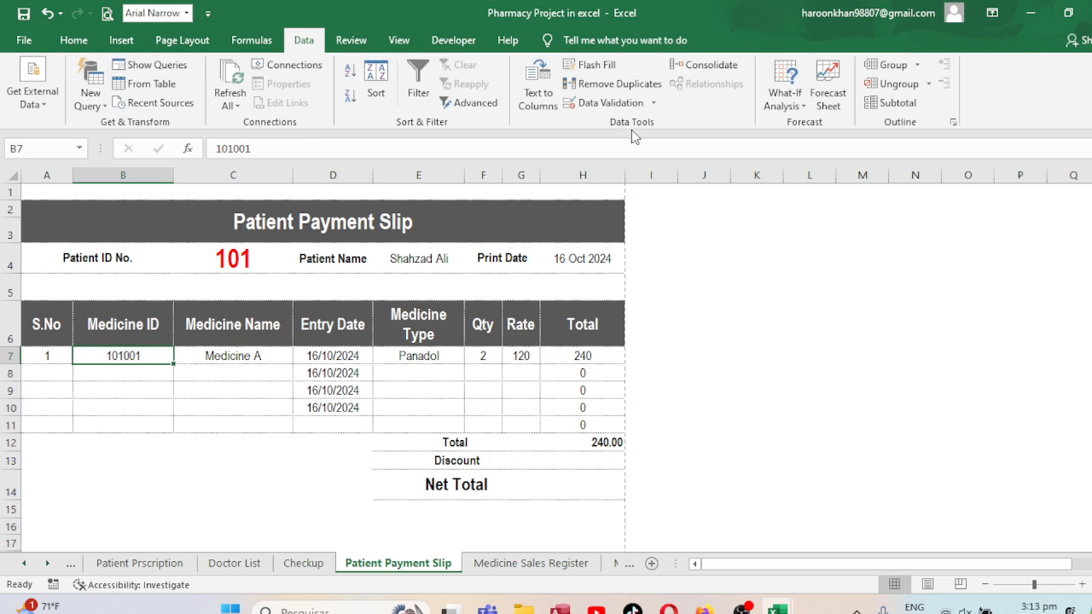
{"action": "left_click", "coordinate": [622, 103]}
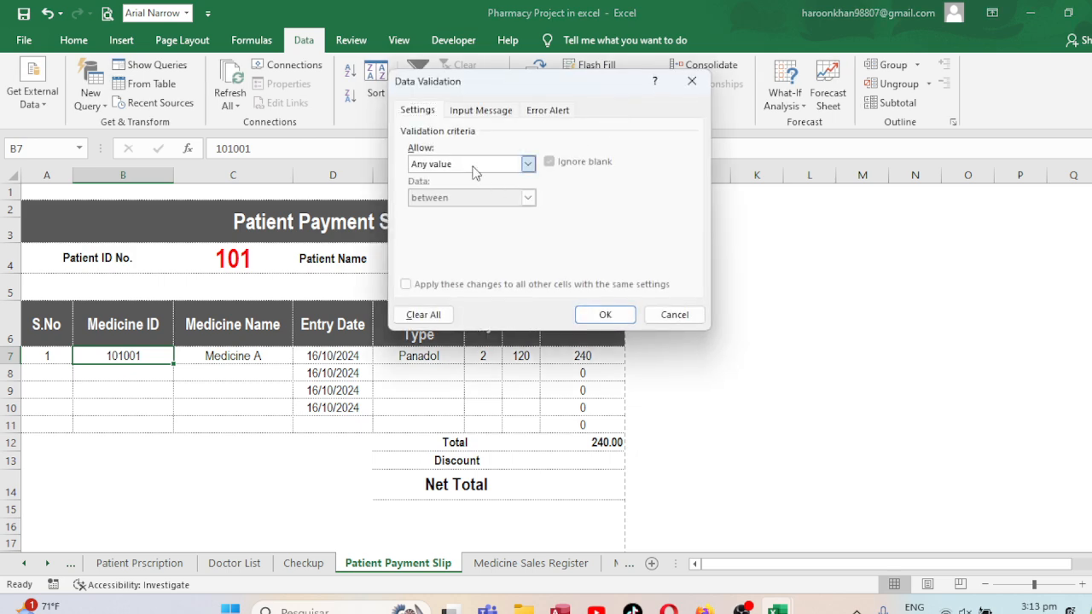
{"action": "left_click", "coordinate": [527, 164]}
{"action": "left_click", "coordinate": [418, 212]}
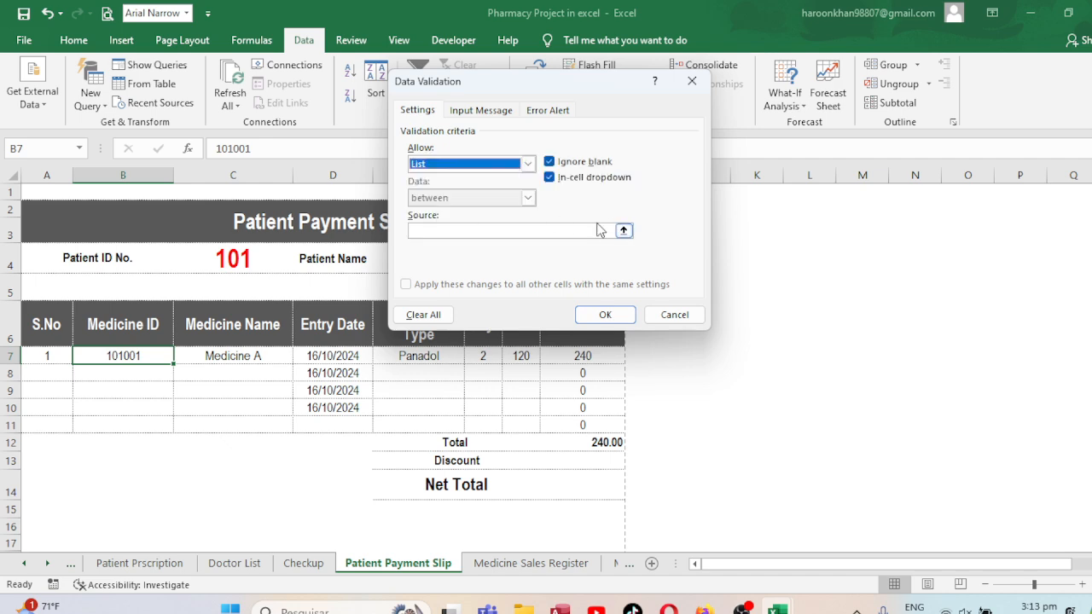
{"action": "left_click", "coordinate": [621, 229]}
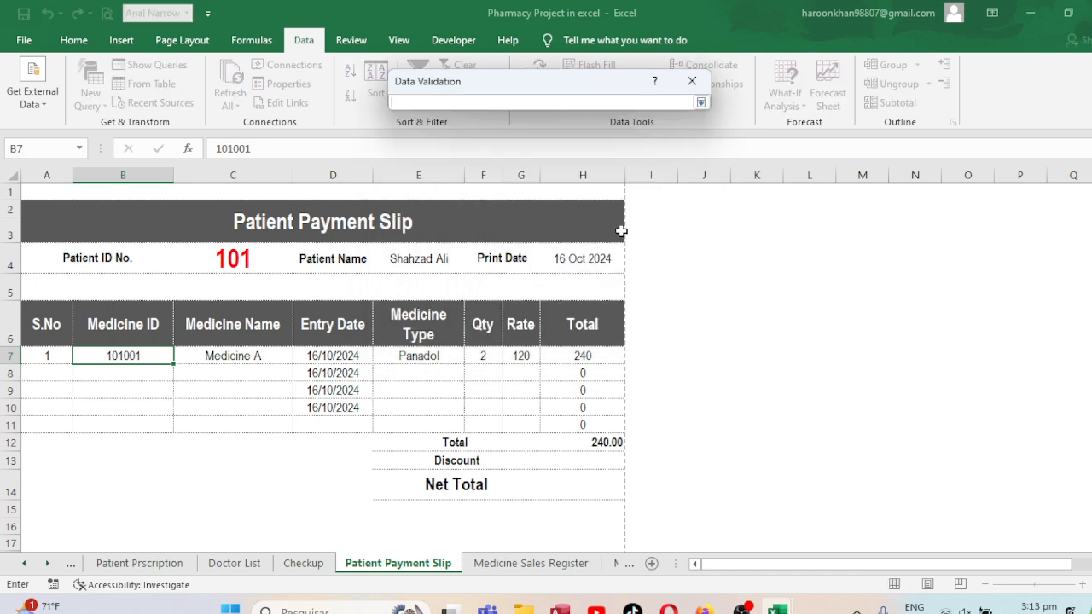
{"action": "left_click", "coordinate": [530, 563]}
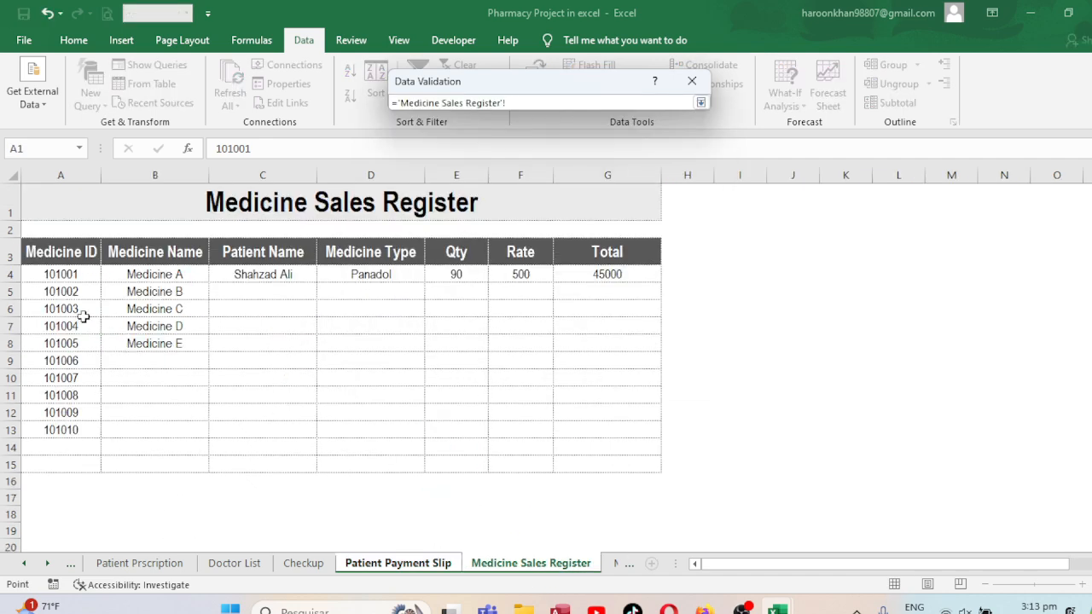
{"action": "left_click_drag", "start_coordinate": [70, 275], "coordinate": [74, 430]}
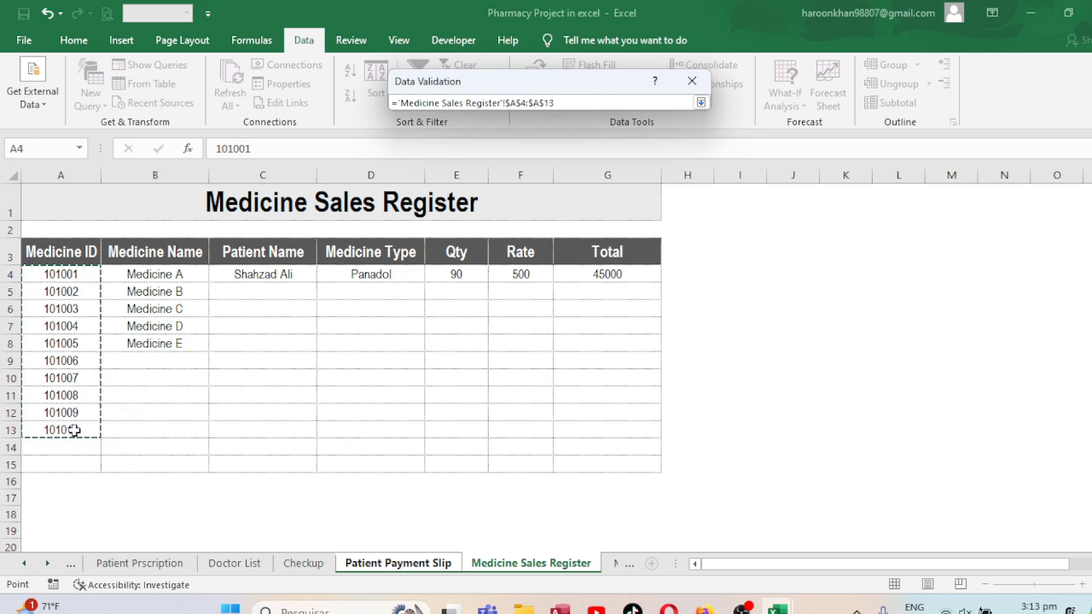
{"action": "left_click", "coordinate": [702, 101]}
{"action": "left_click", "coordinate": [625, 318]}
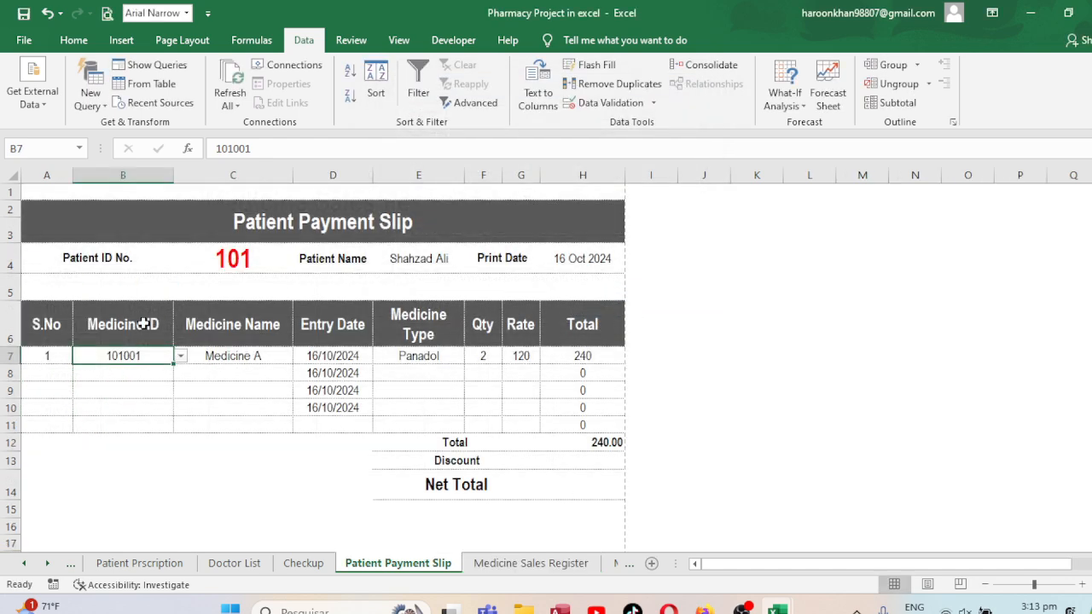
- Fill the Medicine ID dropdown from B7 down through B11 and clear the IDs from B7:B11
{"action": "left_click_drag", "start_coordinate": [173, 363], "coordinate": [174, 432]}
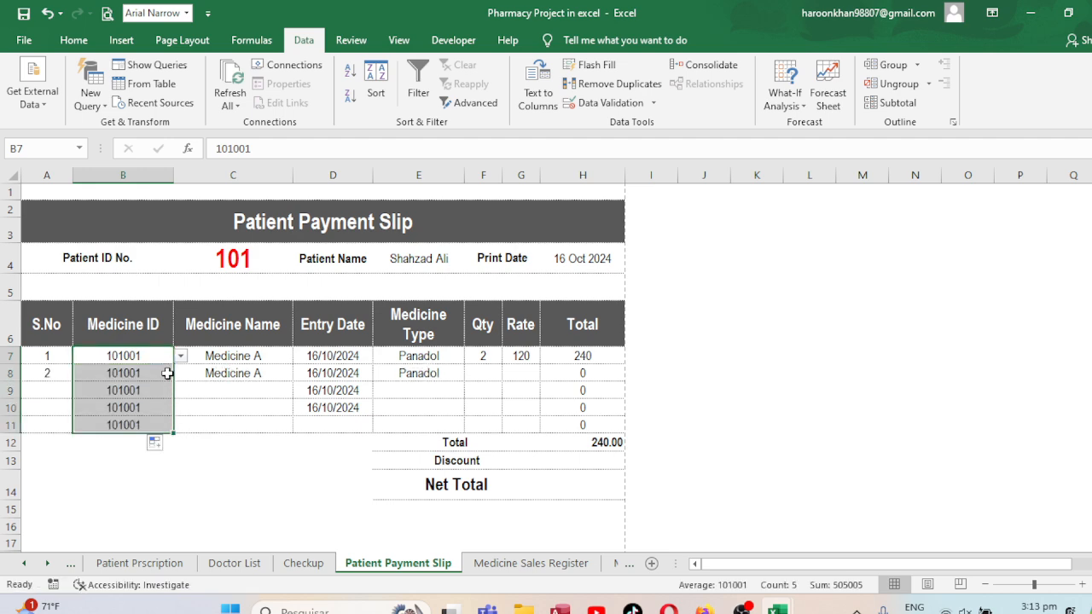
{"action": "key", "text": "Delete"}
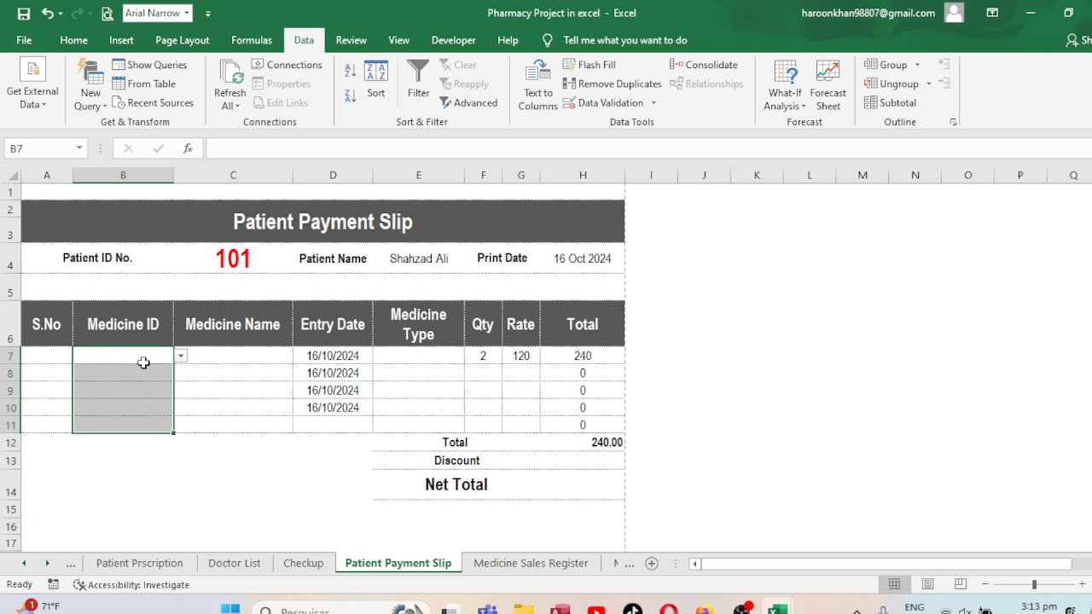
- Choose Medicine ID 101001 from the dropdown list in B7
{"action": "left_click", "coordinate": [142, 362]}
{"action": "left_click", "coordinate": [181, 362]}
{"action": "left_click", "coordinate": [120, 369]}
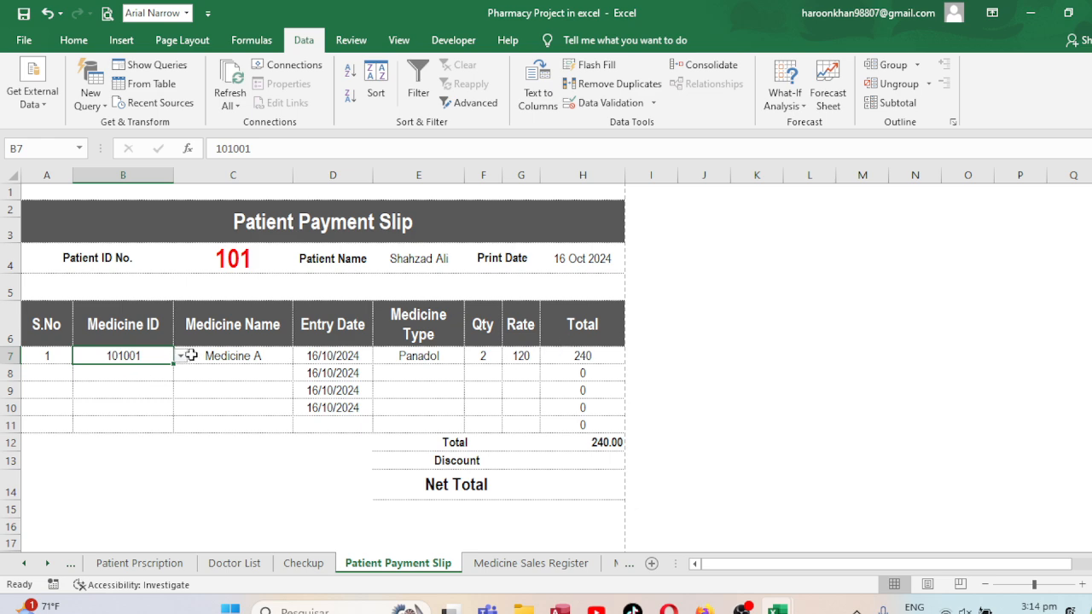
- Check the quantity and rate columns in the Medicine Sales Register against row 7 of the Patient Payment Slip
{"action": "left_click", "coordinate": [483, 358]}
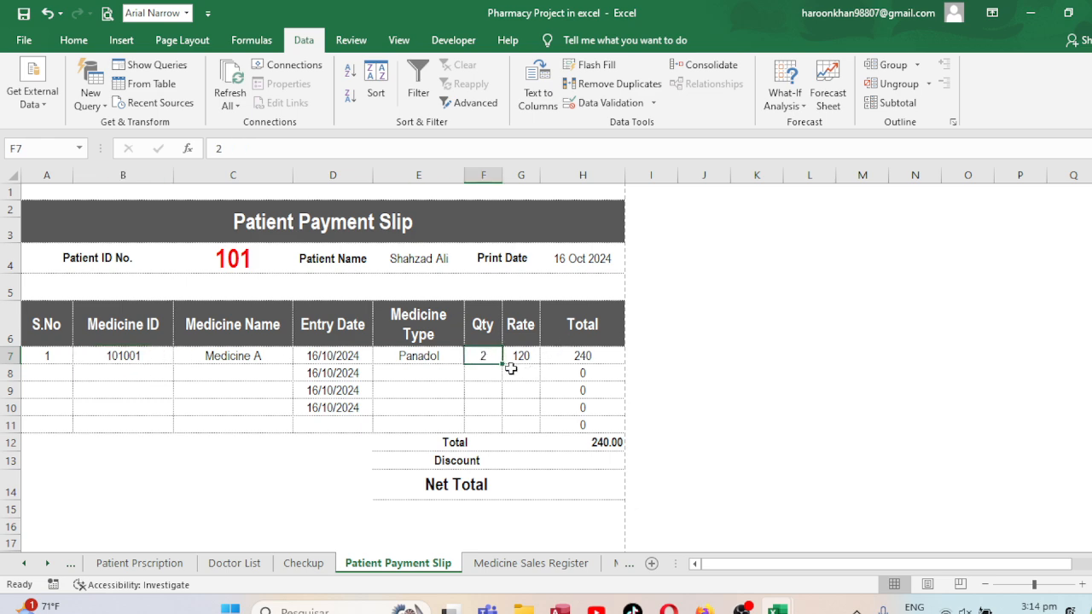
{"action": "left_click", "coordinate": [550, 568]}
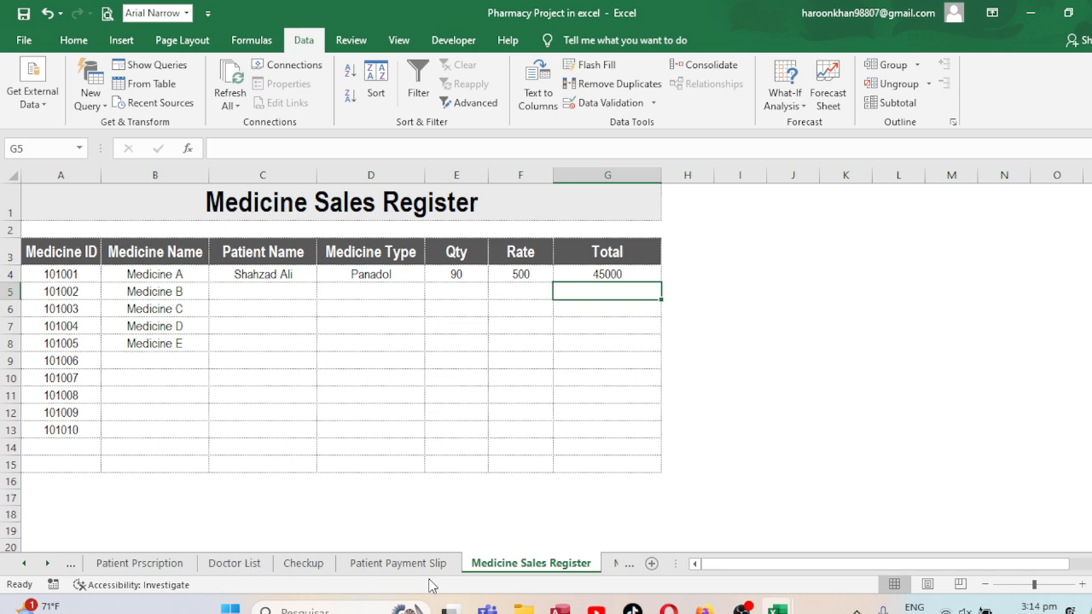
{"action": "left_click", "coordinate": [401, 564]}
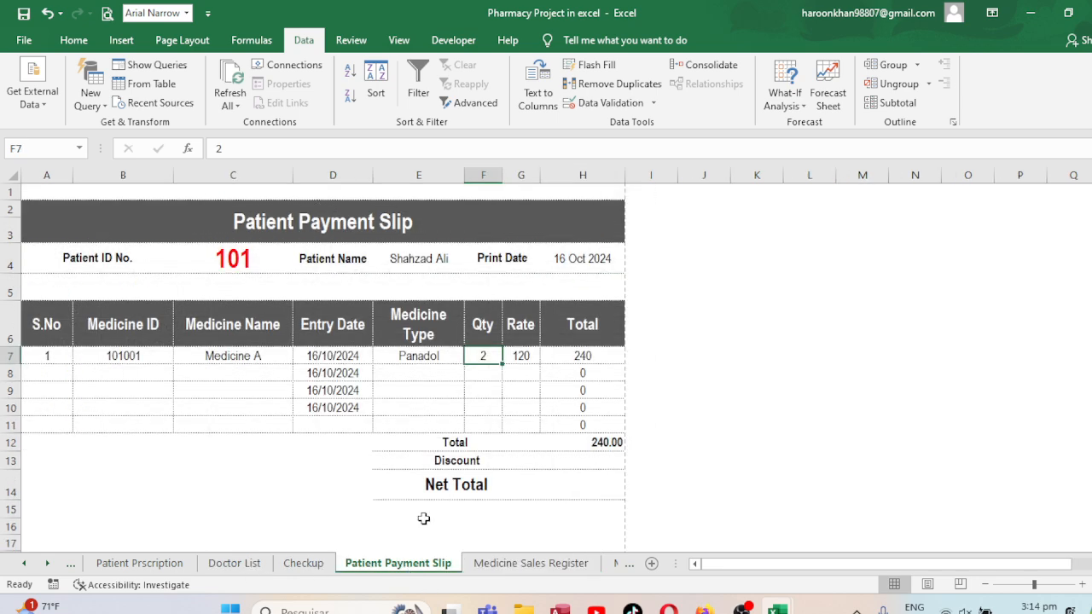
- Choose Medicine IDs 101002, 101003 and 101004 from the dropdown lists in B8, B9 and B10
{"action": "left_click", "coordinate": [117, 372]}
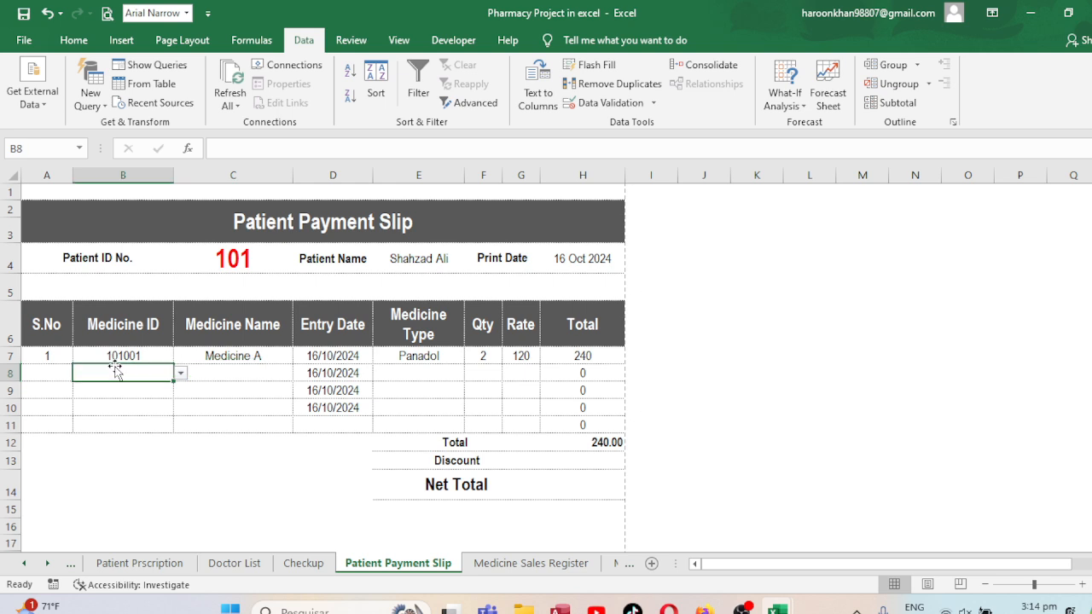
{"action": "left_click", "coordinate": [181, 373]}
{"action": "left_click", "coordinate": [116, 395]}
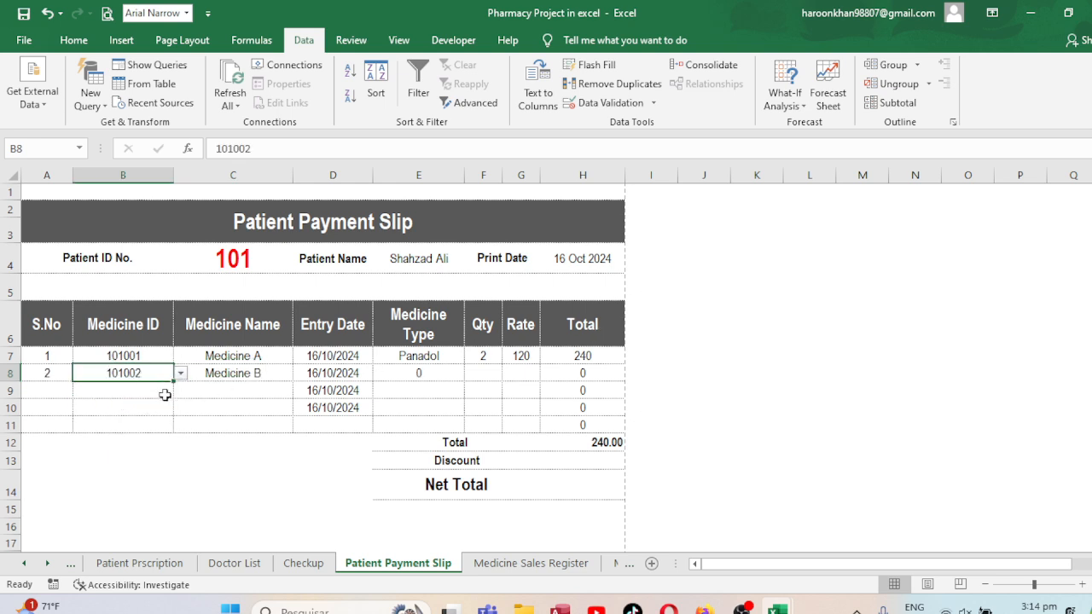
{"action": "left_click", "coordinate": [148, 396]}
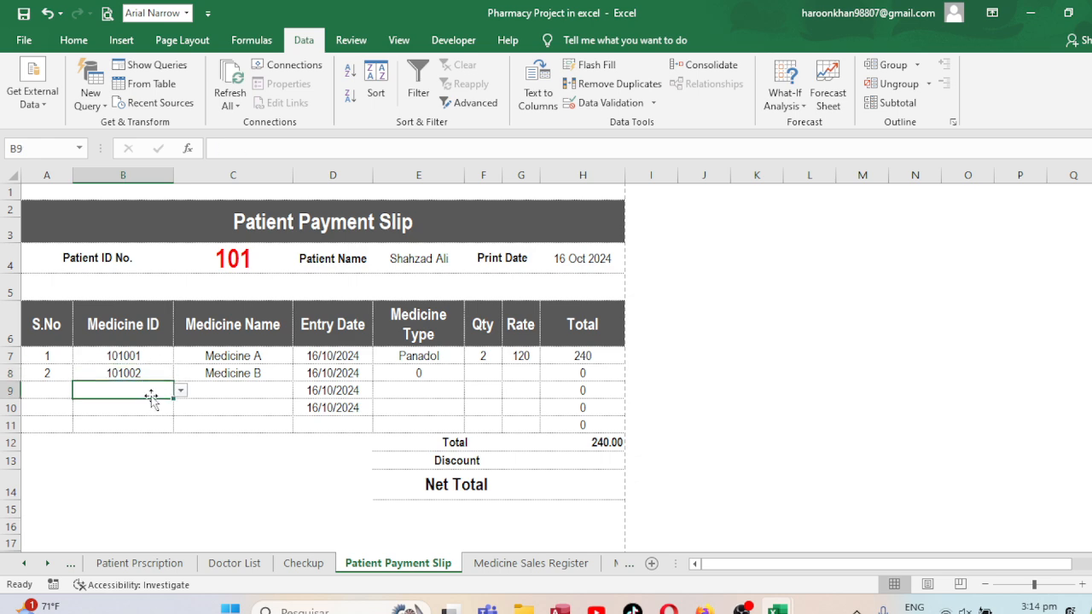
{"action": "left_click", "coordinate": [180, 390]}
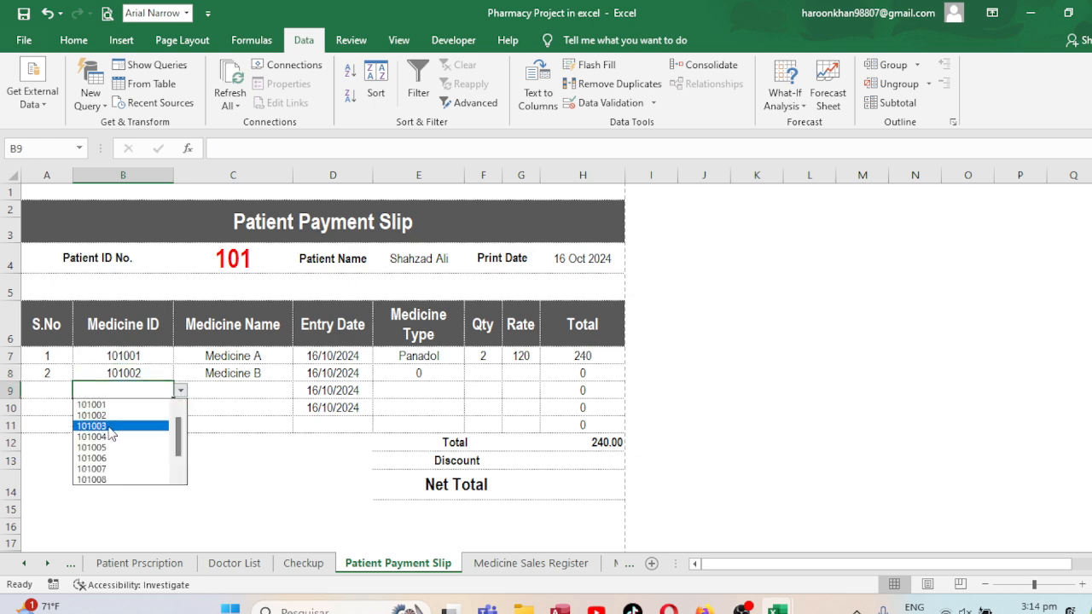
{"action": "left_click", "coordinate": [124, 425]}
{"action": "left_click", "coordinate": [148, 412]}
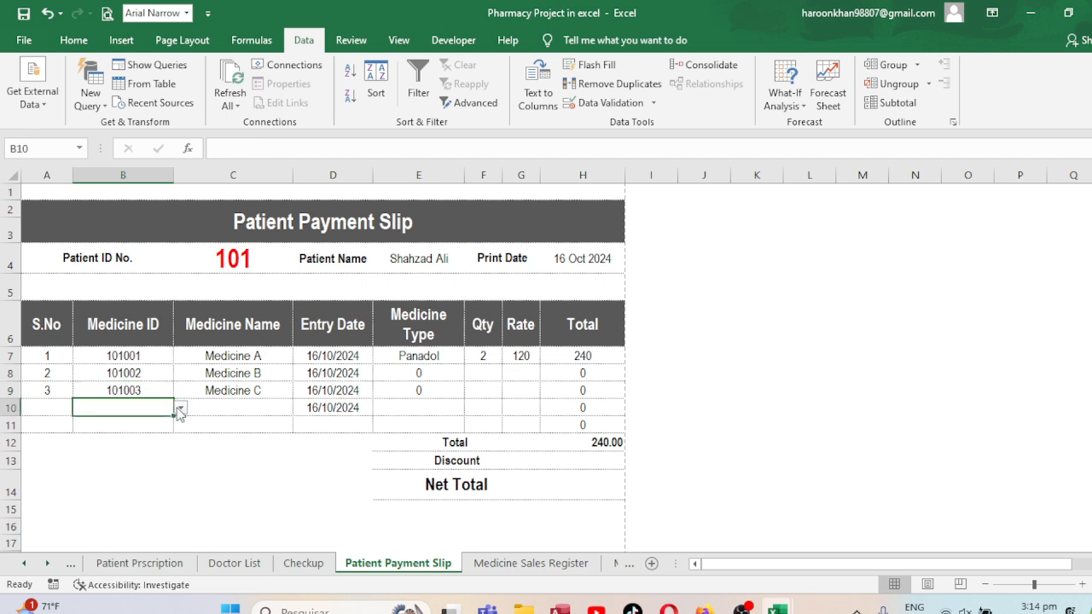
{"action": "left_click", "coordinate": [180, 408]}
{"action": "left_click", "coordinate": [105, 450]}
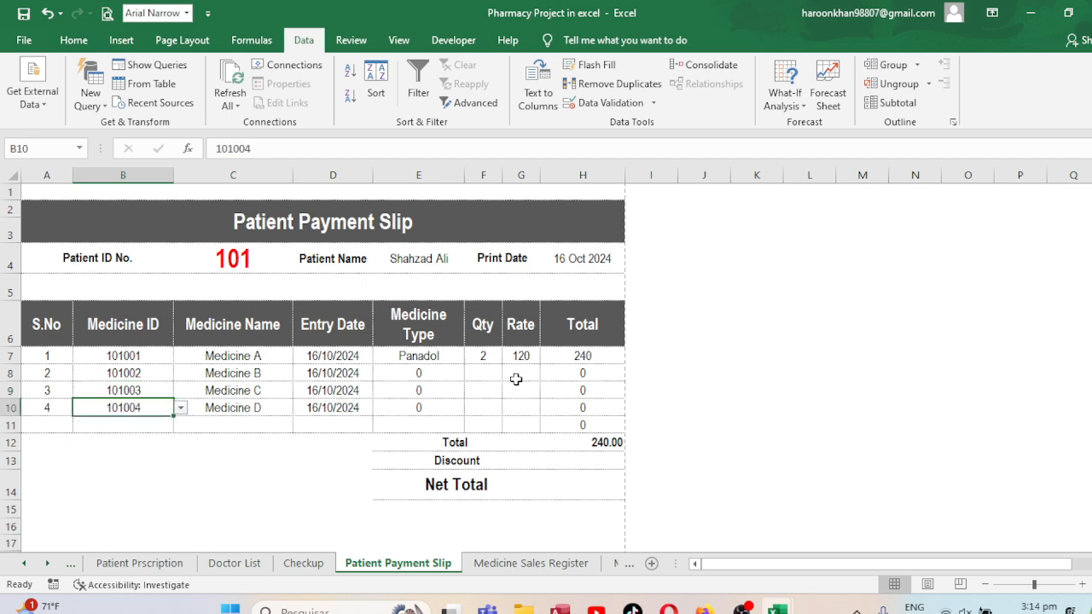
- Enter a quantity of 2 and a rate of 30 for Medicine B in row 8
{"action": "left_click", "coordinate": [482, 372]}
{"action": "type", "text": "2"}
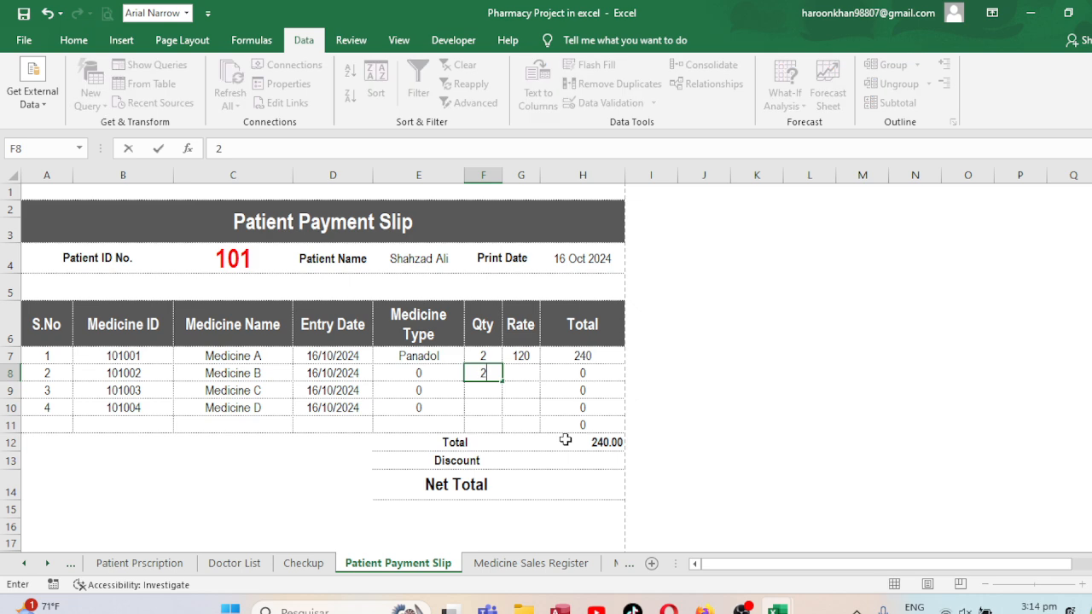
{"action": "key", "text": "Return"}
{"action": "key", "text": "Up"}
{"action": "key", "text": "Right"}
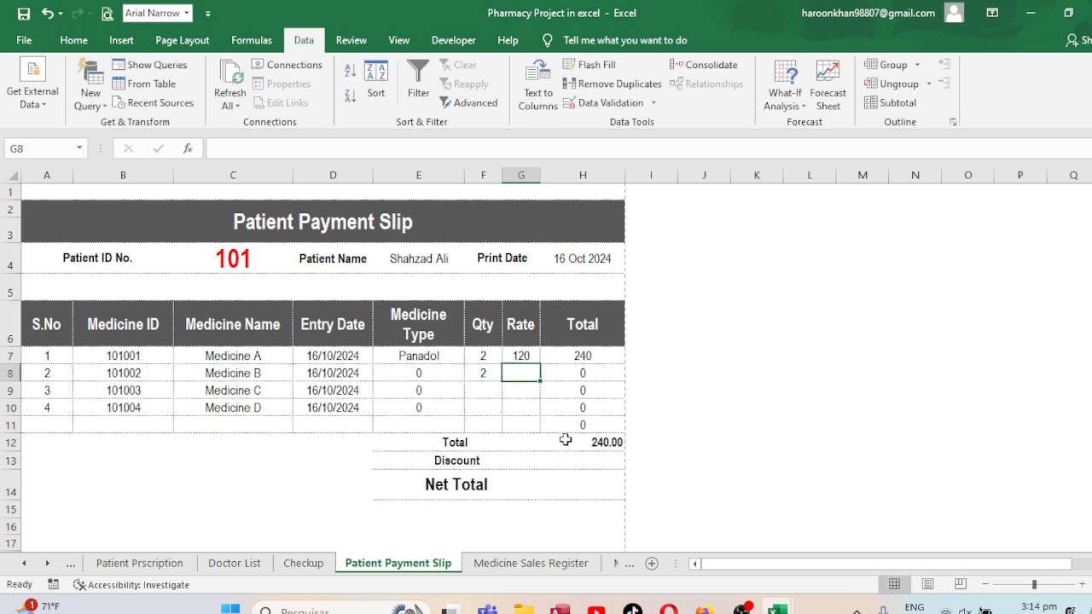
{"action": "type", "text": "30"}
{"action": "key", "text": "Return"}
- Enter a quantity of 2 and a rate of 40 for Medicine C in row 9
{"action": "key", "text": "Left"}
{"action": "type", "text": "300"}
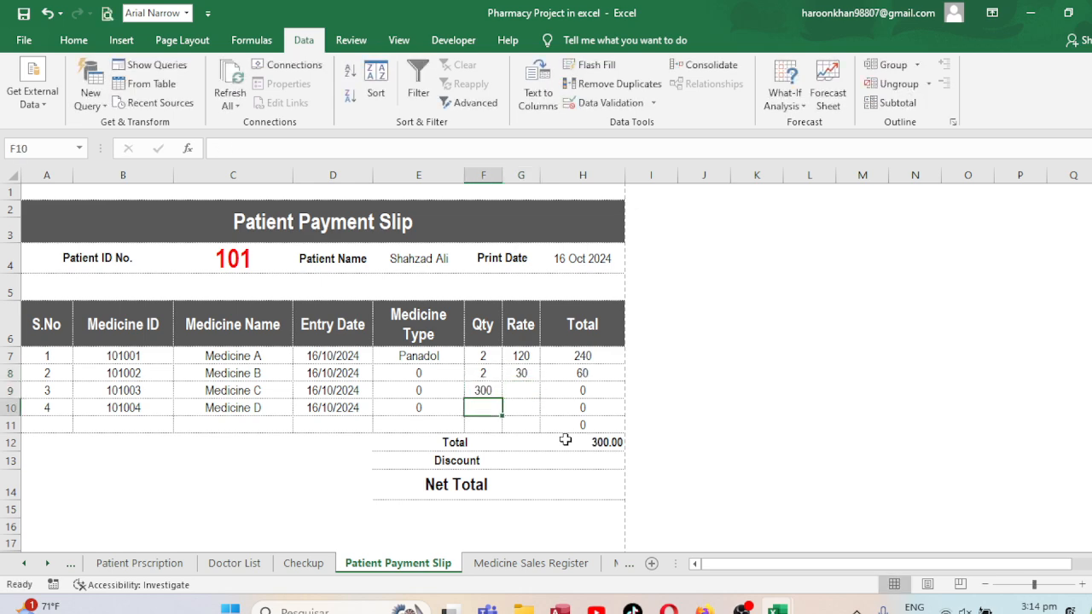
{"action": "key", "text": "ctrl+Return"}
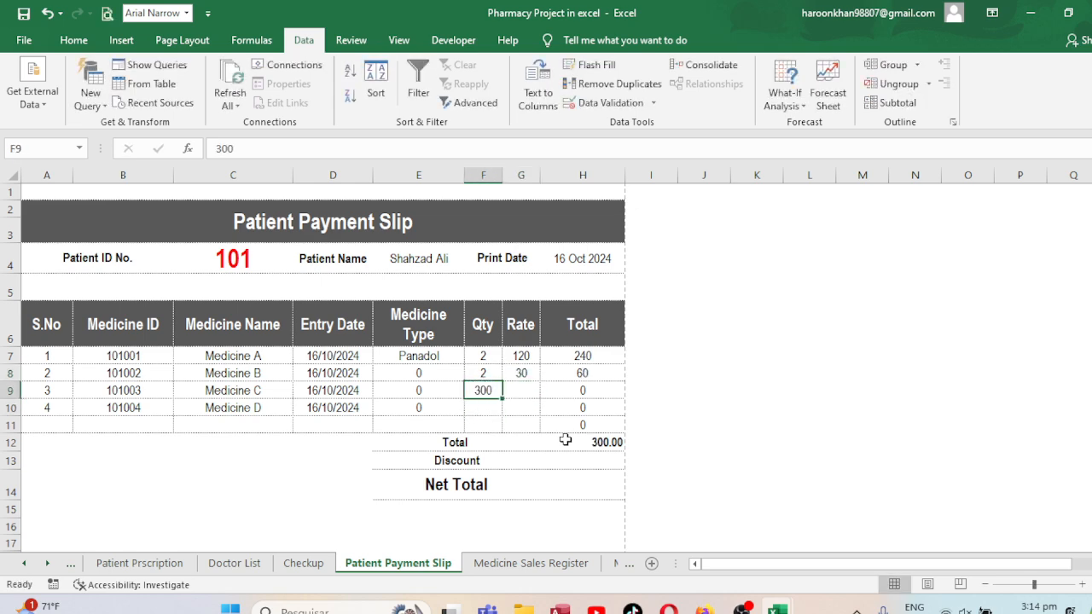
{"action": "type", "text": "2"}
{"action": "key", "text": "Right"}
{"action": "type", "text": "40"}
{"action": "key", "text": "Return"}
- Enter a quantity of 9 and a rate of 300 for Medicine D in row 10
{"action": "key", "text": "Left"}
{"action": "type", "text": "340"}
{"action": "key", "text": "Right"}
{"action": "key", "text": "Left"}
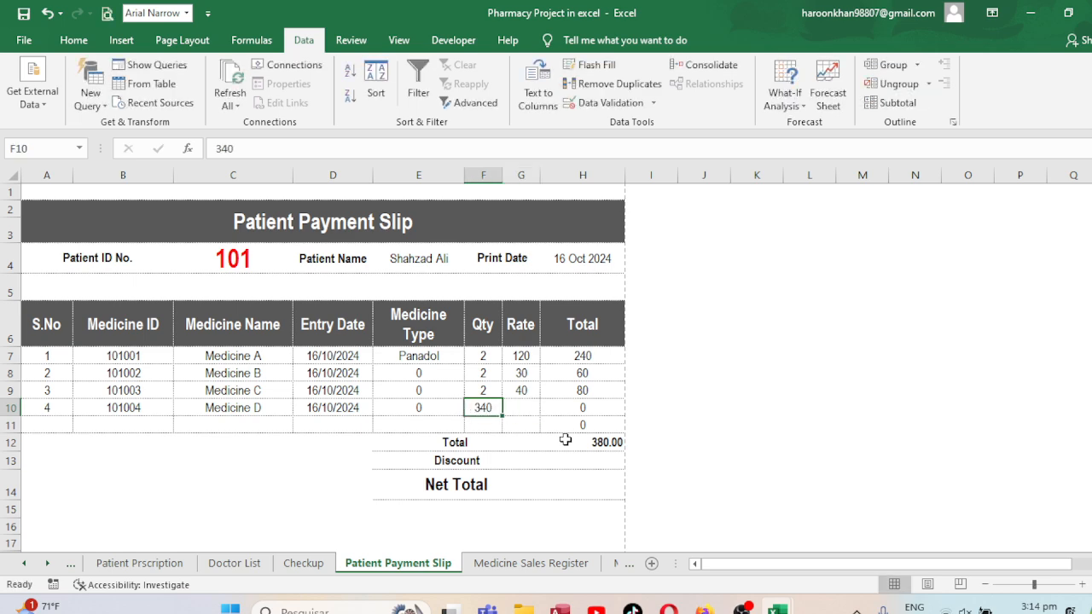
{"action": "type", "text": "9"}
{"action": "key", "text": "Right"}
{"action": "type", "text": "300"}
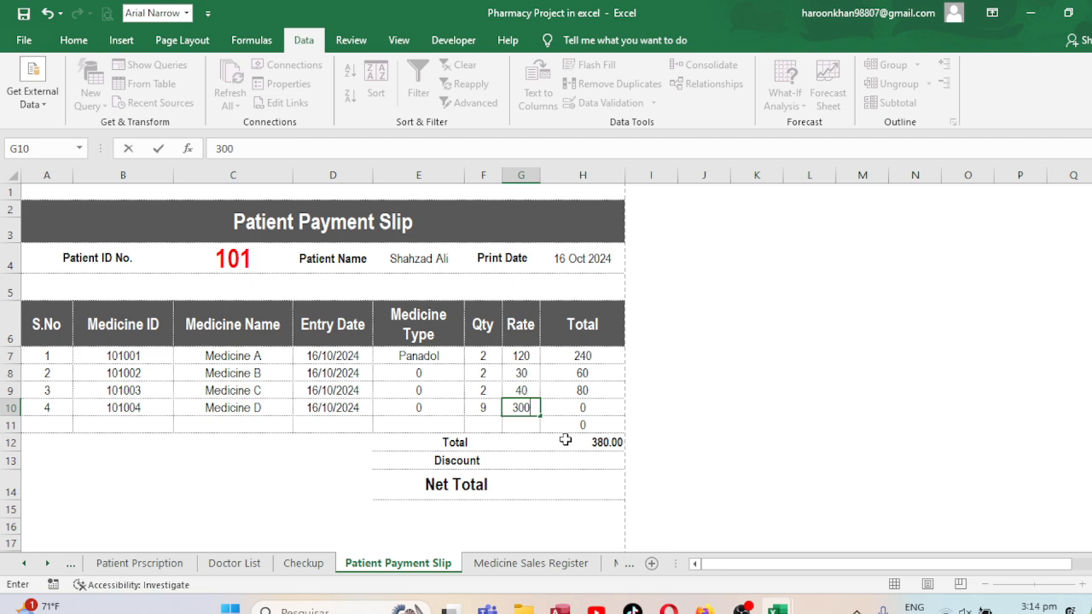
{"action": "key", "text": "Return"}
{"action": "key", "text": "Up"}
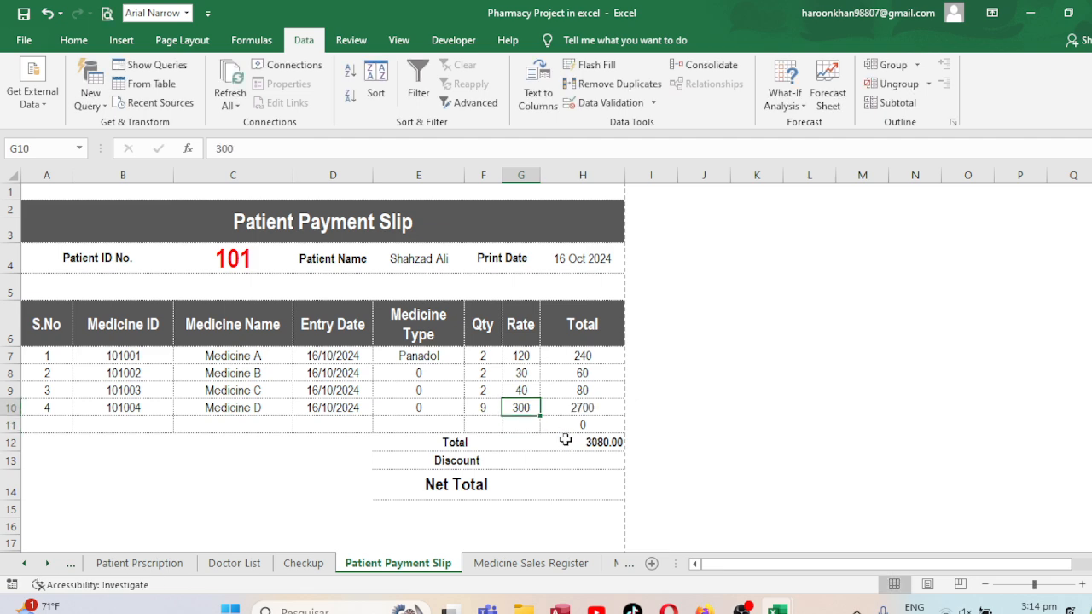
- Enter a discount of 100 in H13, below the slip's total
{"action": "left_click", "coordinate": [578, 440]}
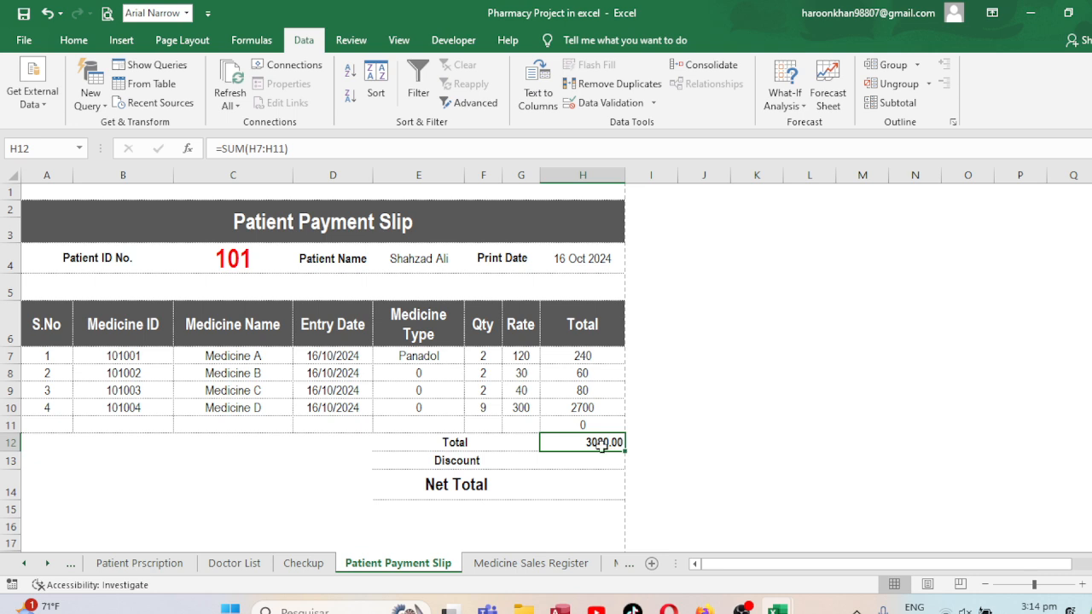
{"action": "left_click", "coordinate": [573, 461]}
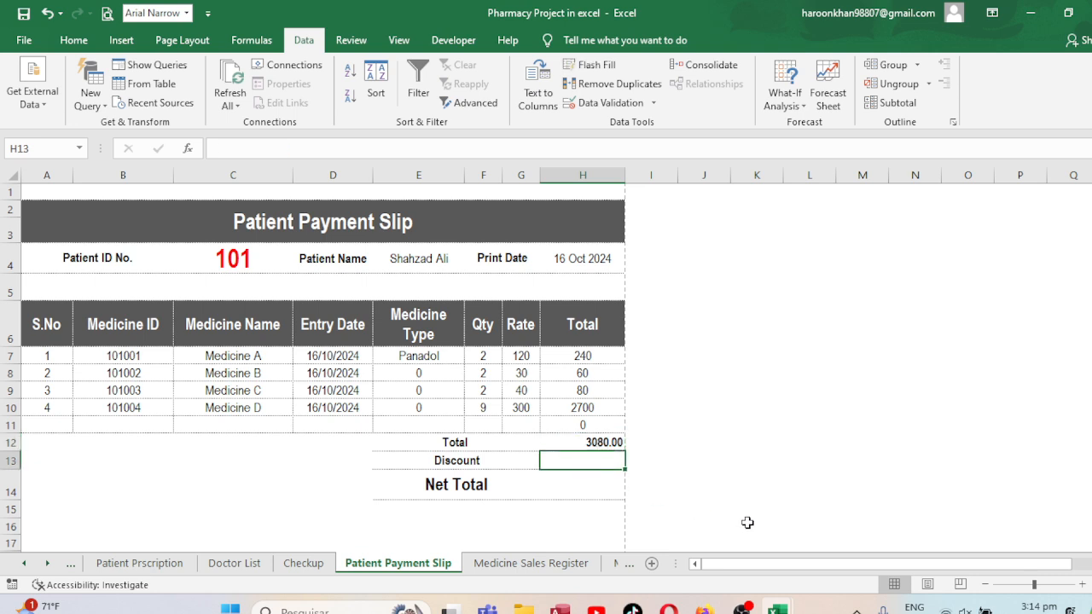
{"action": "type", "text": "100"}
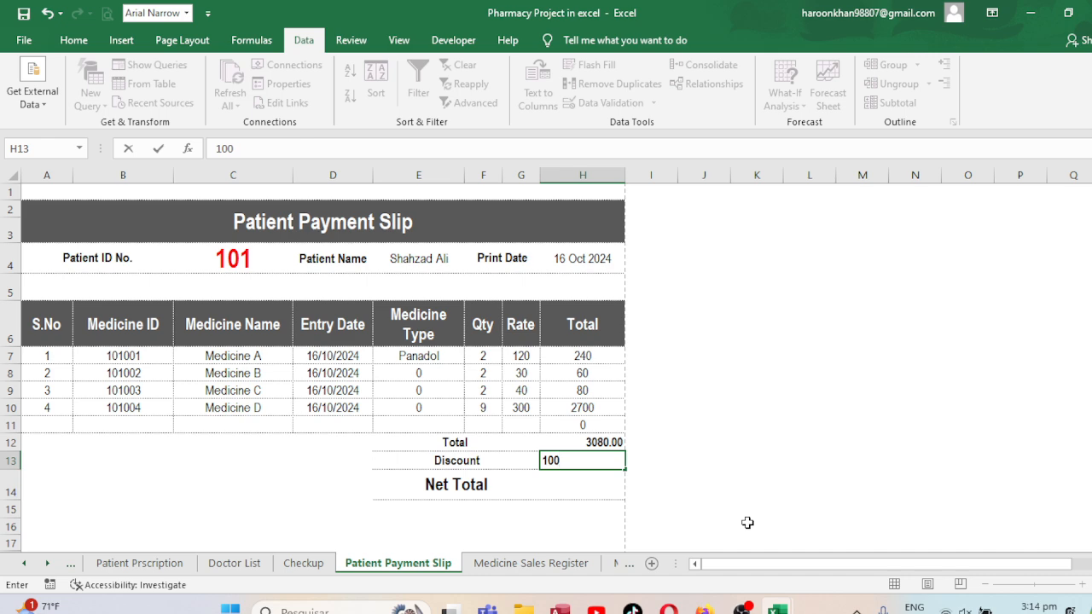
{"action": "key", "text": "Up"}
{"action": "key", "text": "Down"}
{"action": "key", "text": "Down"}
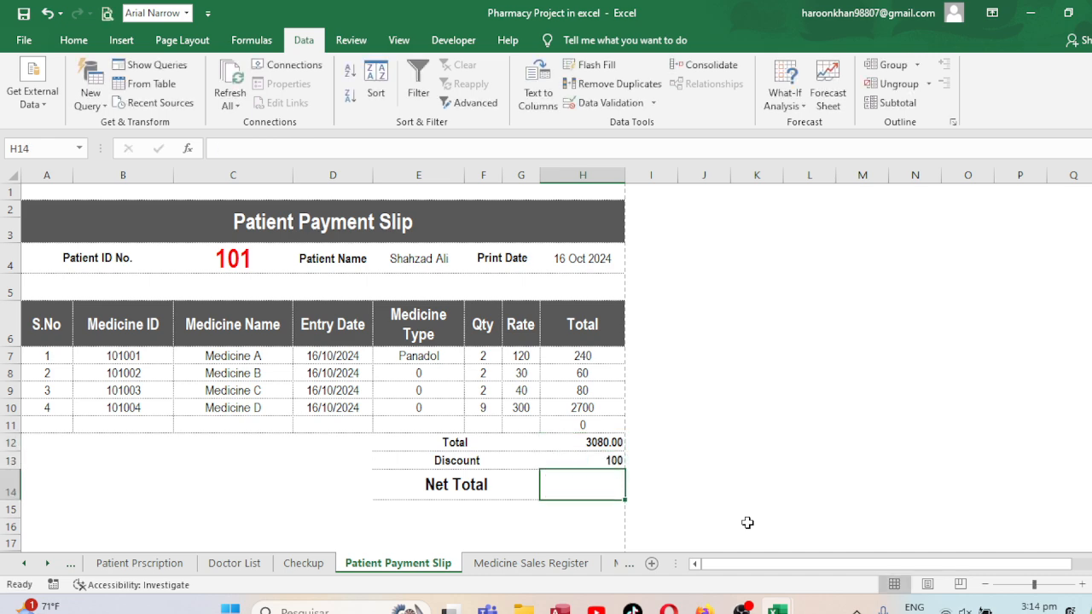
- Calculate the Net Total in H14 with the formula =H12-H13
{"action": "type", "text": "="}
{"action": "key", "text": "Up"}
{"action": "key", "text": "Up"}
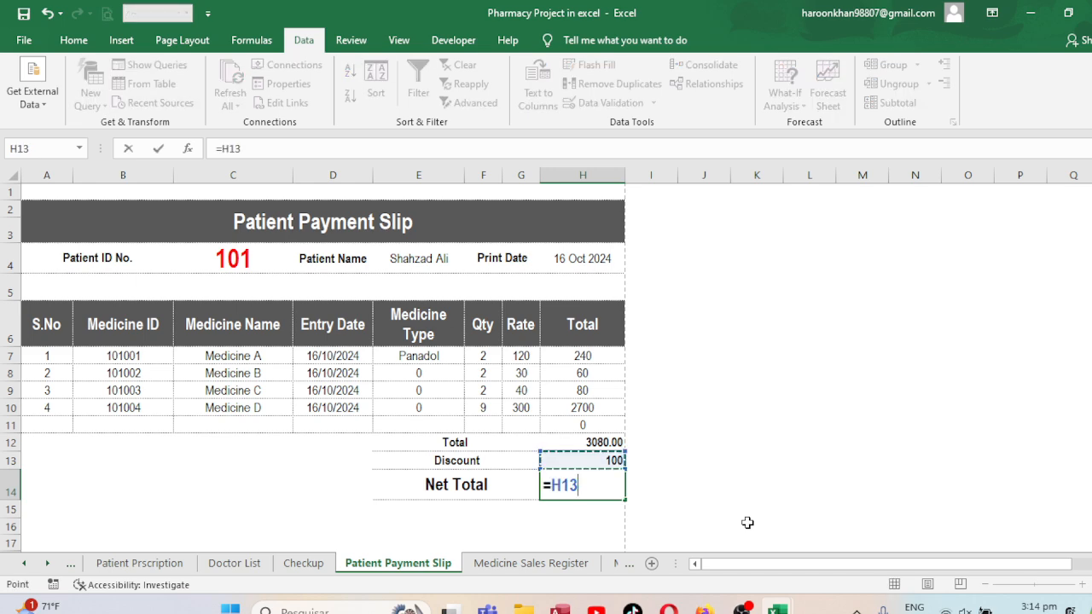
{"action": "type", "text": "-"}
{"action": "key", "text": "Down"}
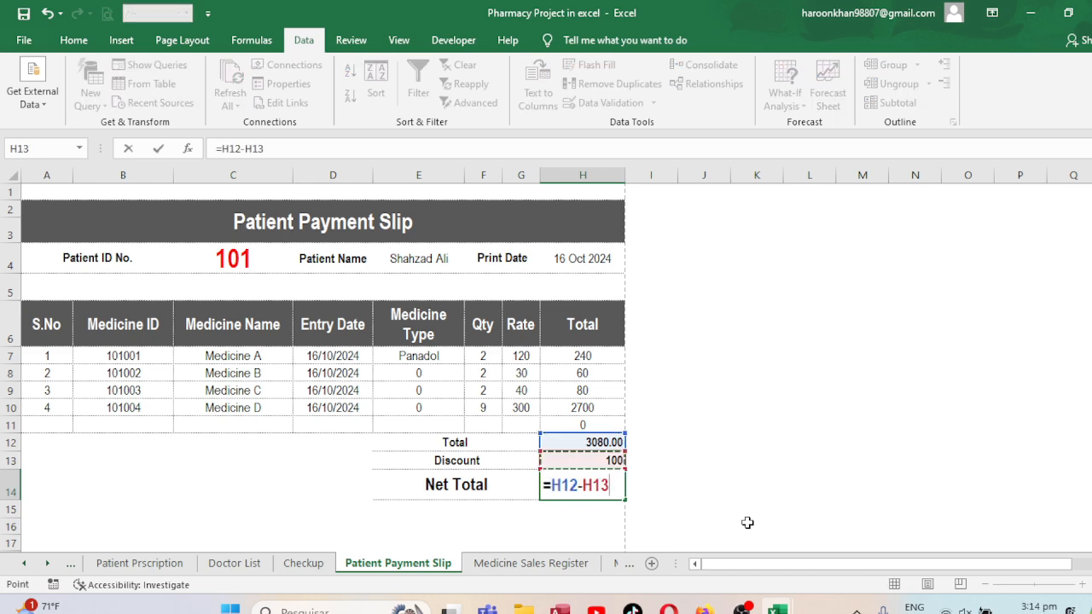
{"action": "key", "text": "Return"}
{"action": "left_click", "coordinate": [582, 474]}
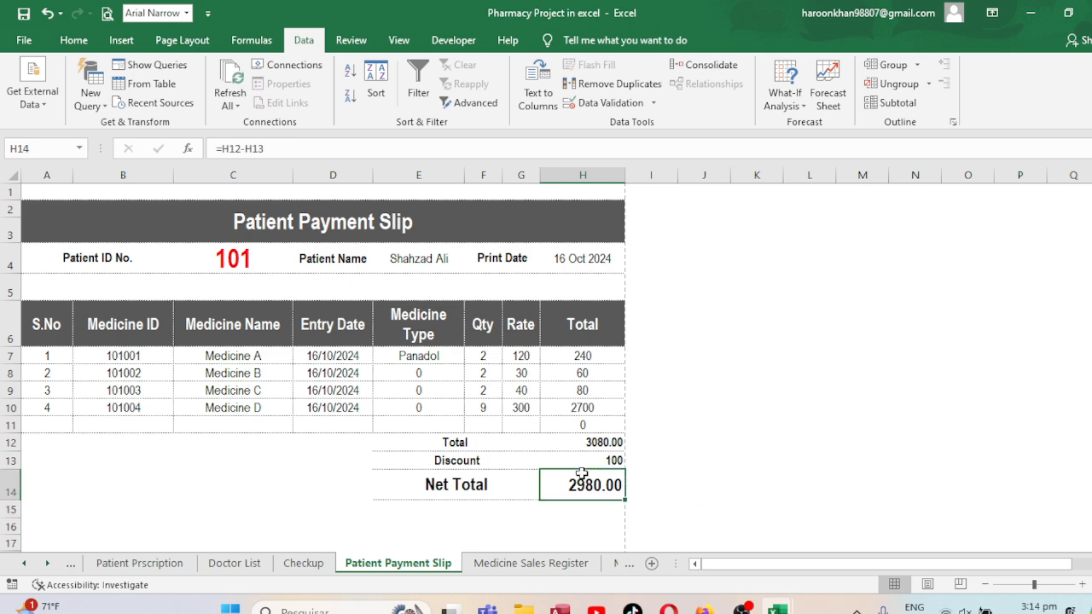
- Inspect the payment slip's print preview at enlarged size and return to the worksheet
{"action": "key", "text": "ctrl+p"}
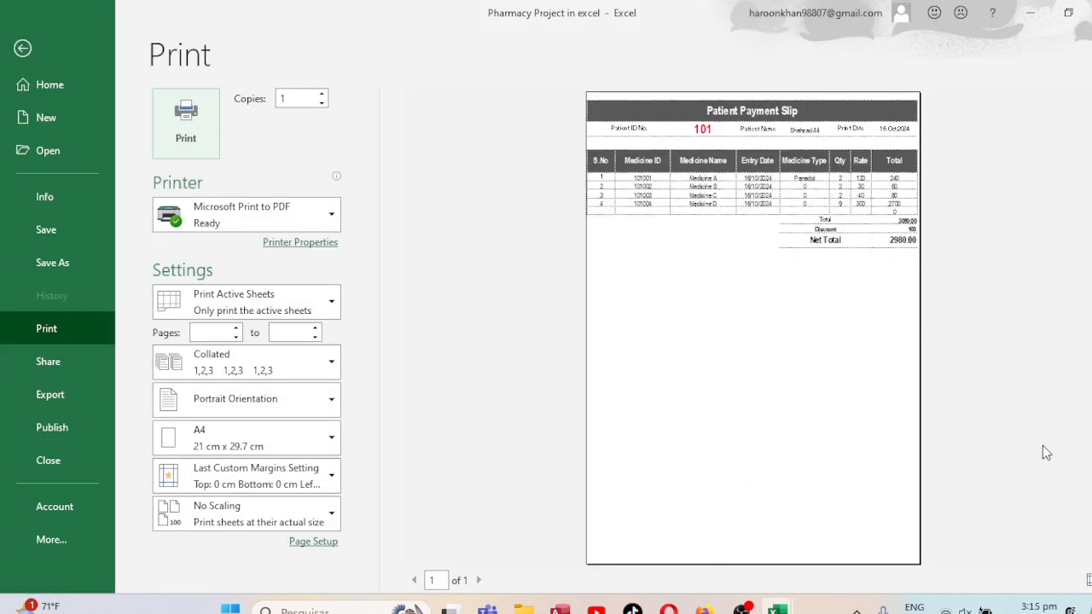
{"action": "left_click", "coordinate": [740, 478]}
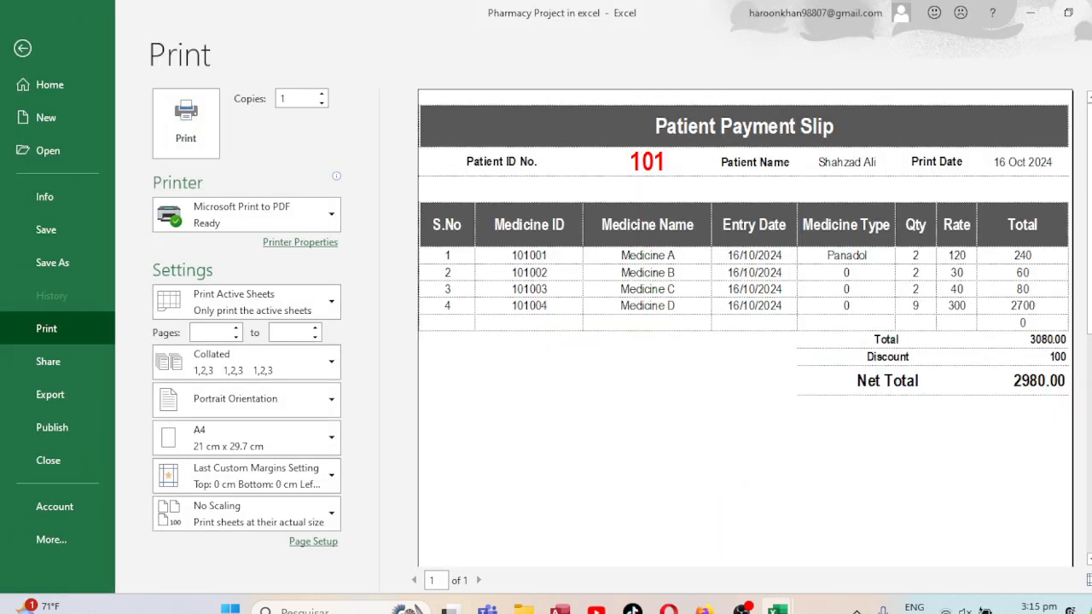
{"action": "left_click", "coordinate": [23, 47]}
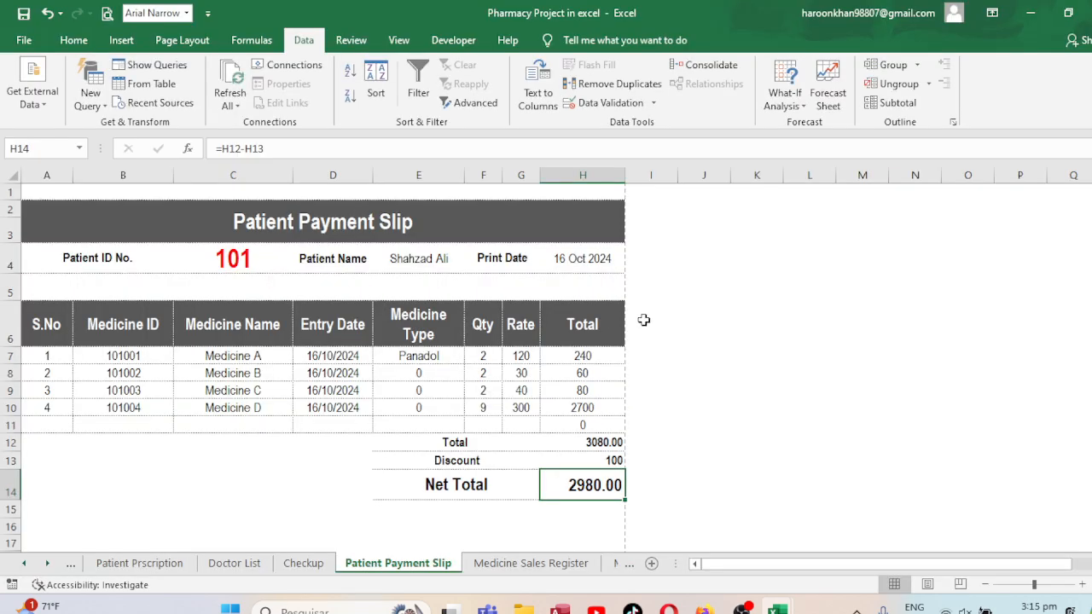
- Change the Patient ID No. in C4 to the second registered patient's ID
{"action": "left_click", "coordinate": [221, 258]}
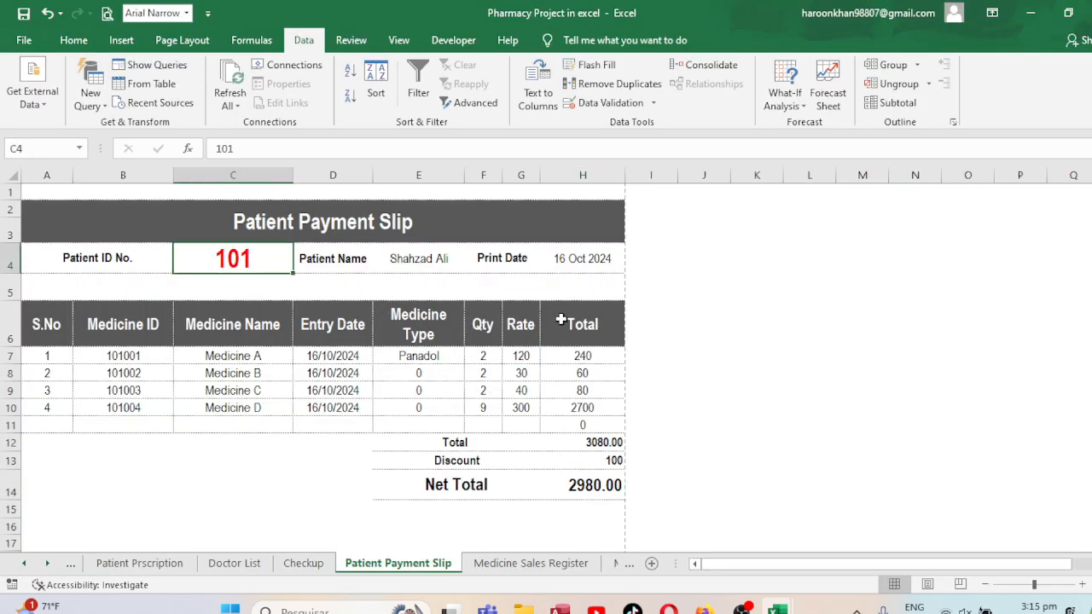
{"action": "type", "text": "102"}
{"action": "key", "text": "Return"}
{"action": "key", "text": "Up"}
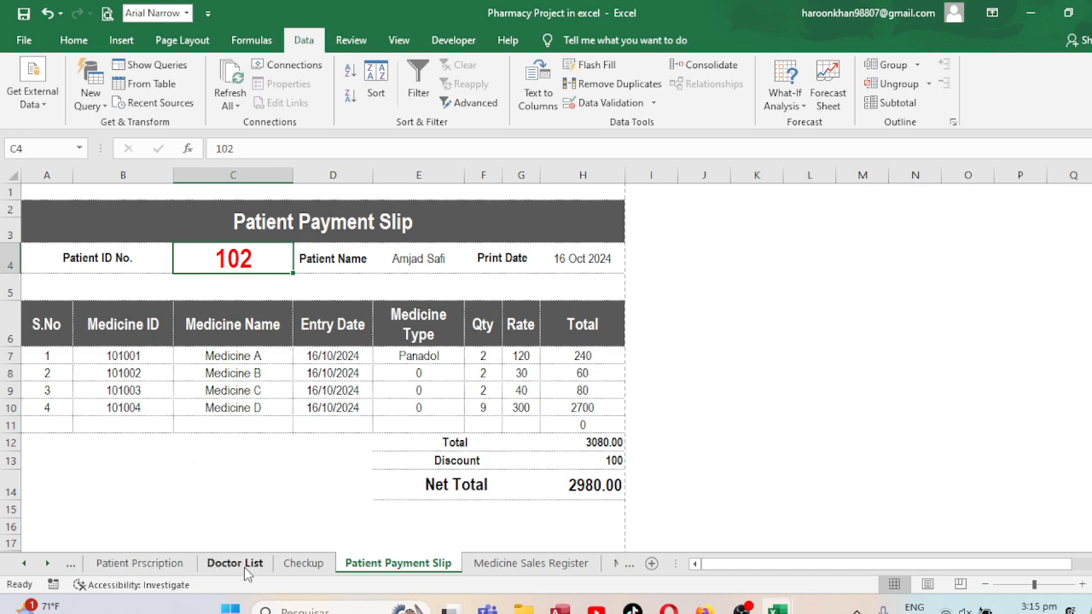
- Insert a new row above the last patient, row 18, in the Patient Registration-1 sheet
{"action": "left_click", "coordinate": [162, 565]}
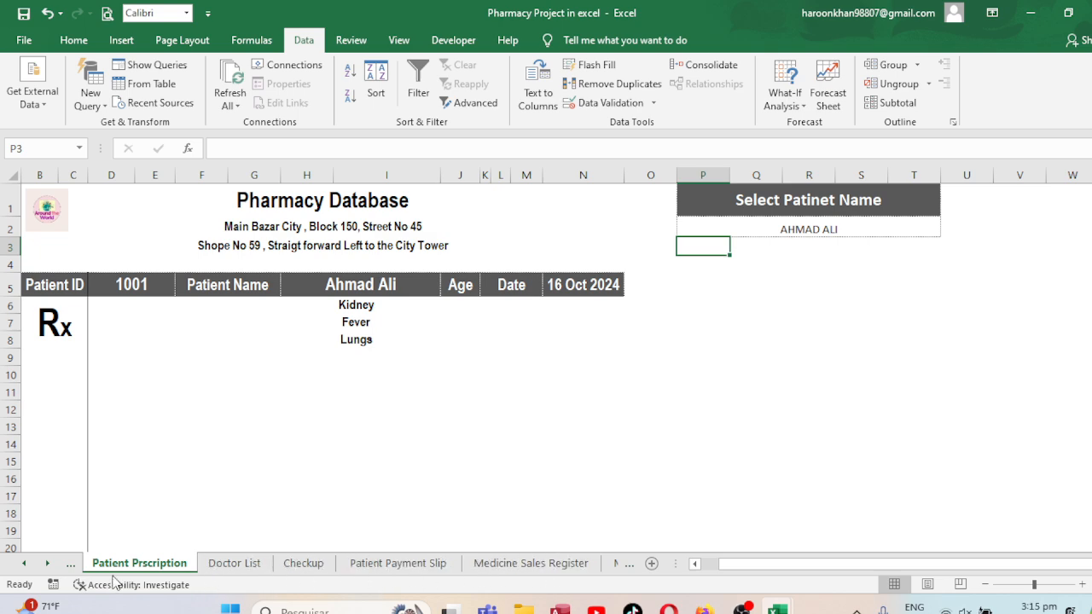
{"action": "left_click", "coordinate": [72, 569]}
{"action": "left_click", "coordinate": [147, 465]}
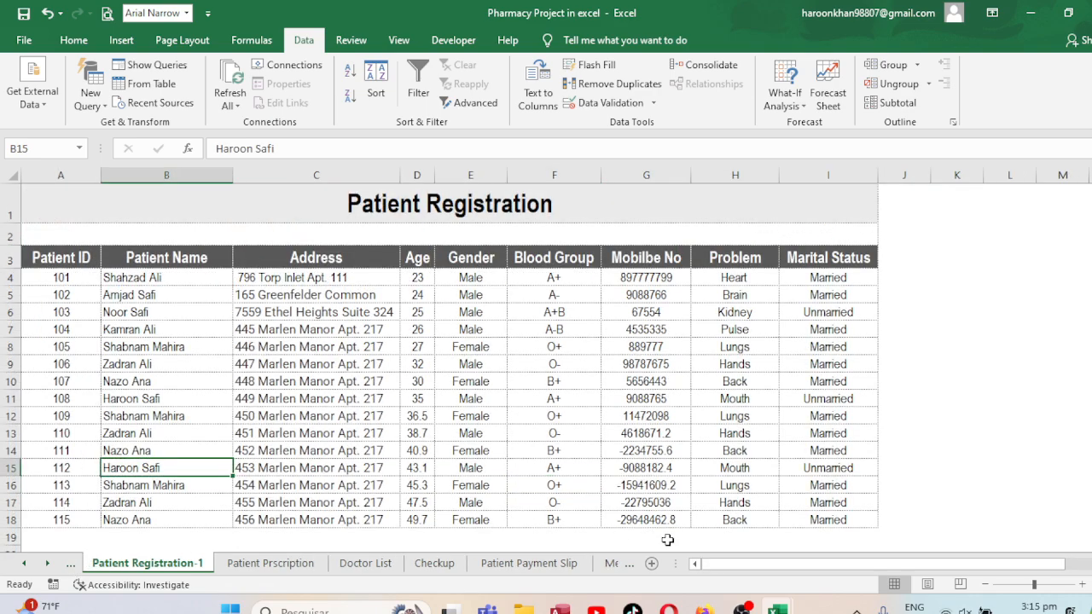
{"action": "scroll", "coordinate": [1058, 248], "scroll_direction": "down", "scroll_amount": 1}
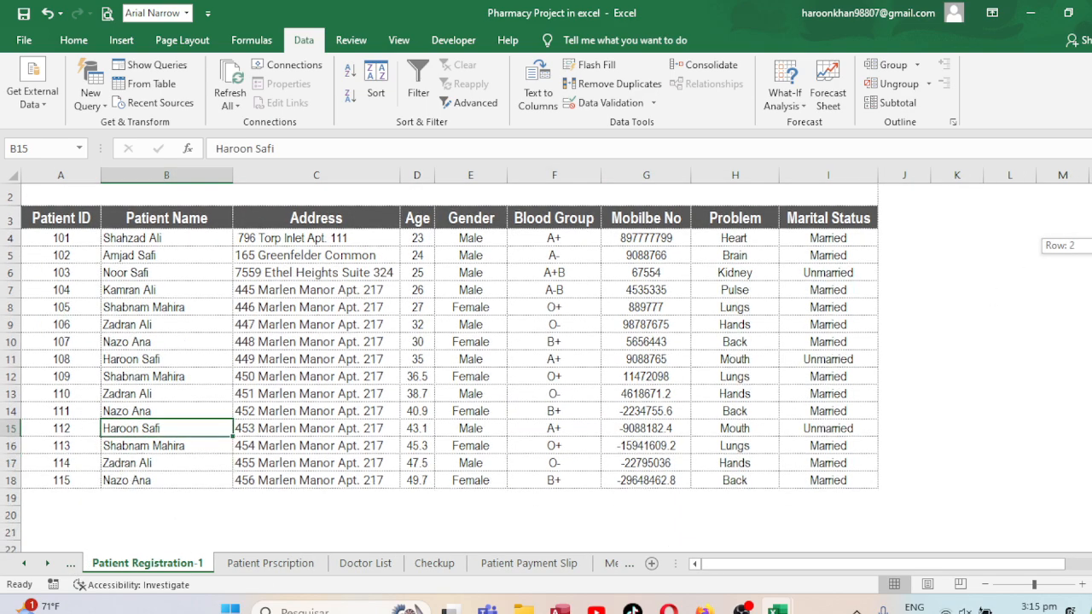
{"action": "left_click", "coordinate": [12, 480]}
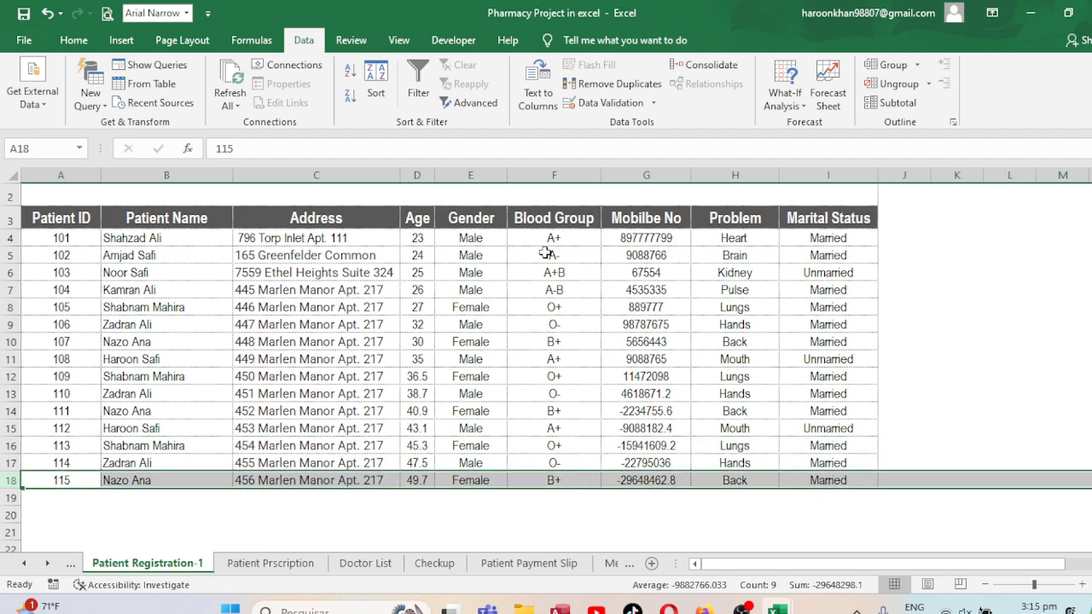
{"action": "left_click", "coordinate": [73, 43]}
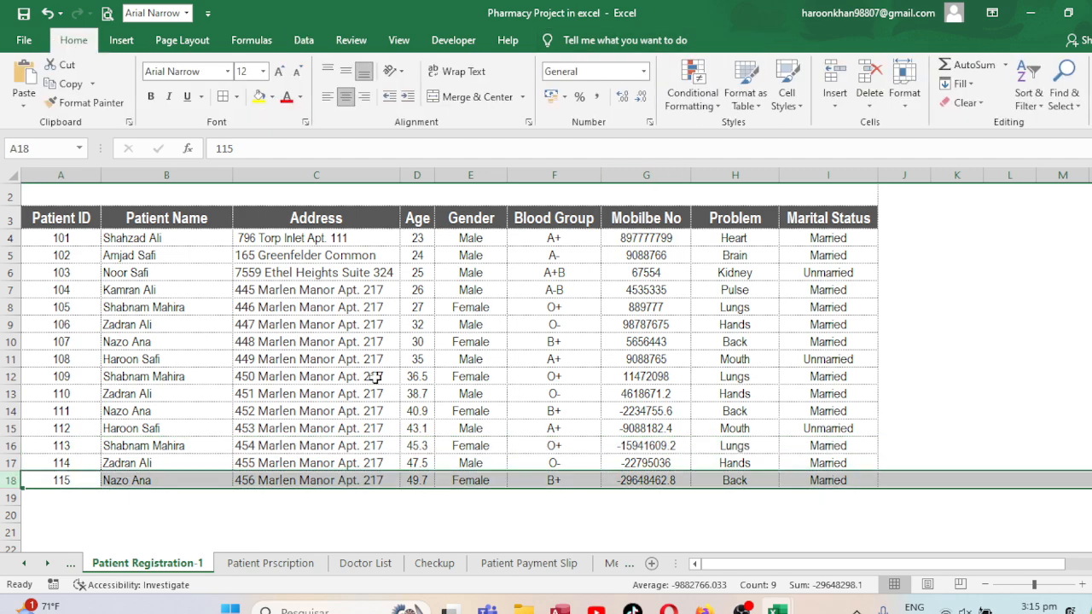
{"action": "left_click", "coordinate": [834, 75]}
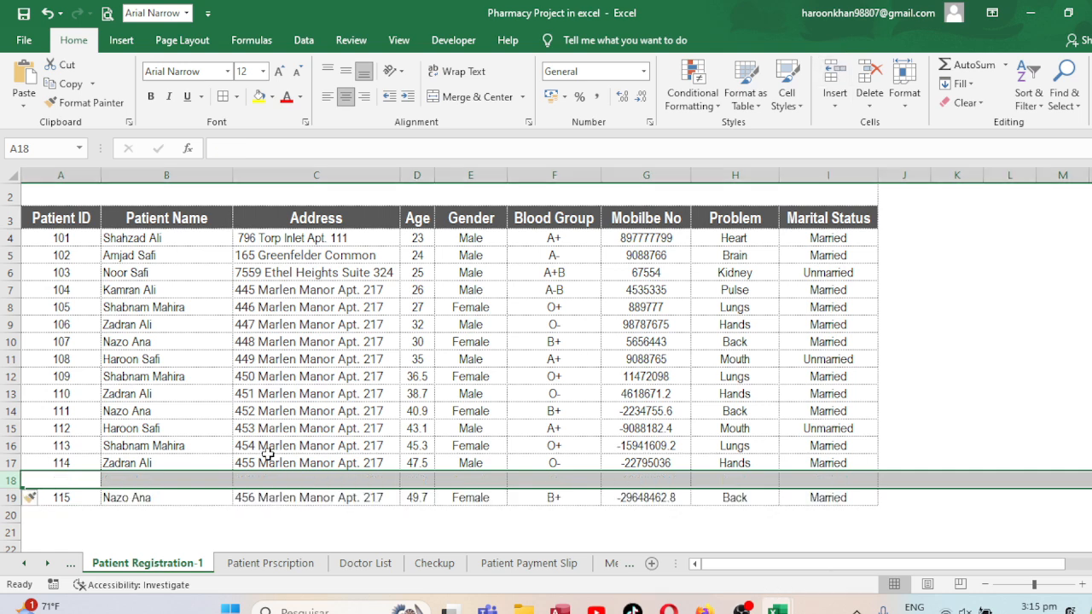
- Continue the Patient ID series from row 17 through row 19 and fill row 18's remaining columns from row 17
{"action": "key", "text": "Up"}
{"action": "left_click_drag", "start_coordinate": [102, 472], "coordinate": [101, 504]}
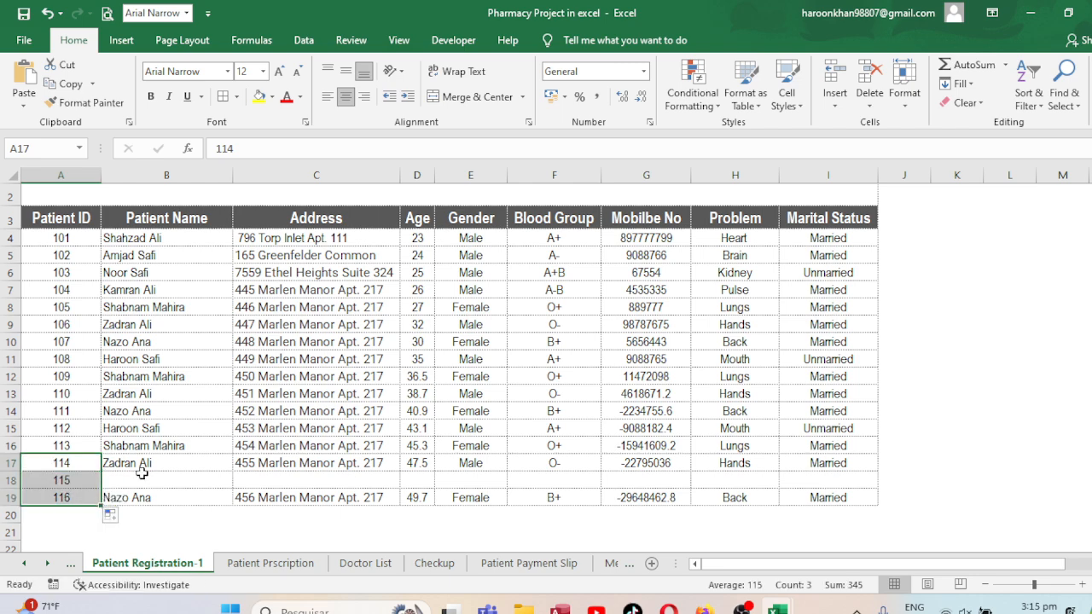
{"action": "left_click", "coordinate": [147, 467]}
{"action": "left_click_drag", "start_coordinate": [231, 469], "coordinate": [234, 488]}
{"action": "left_click", "coordinate": [299, 463]}
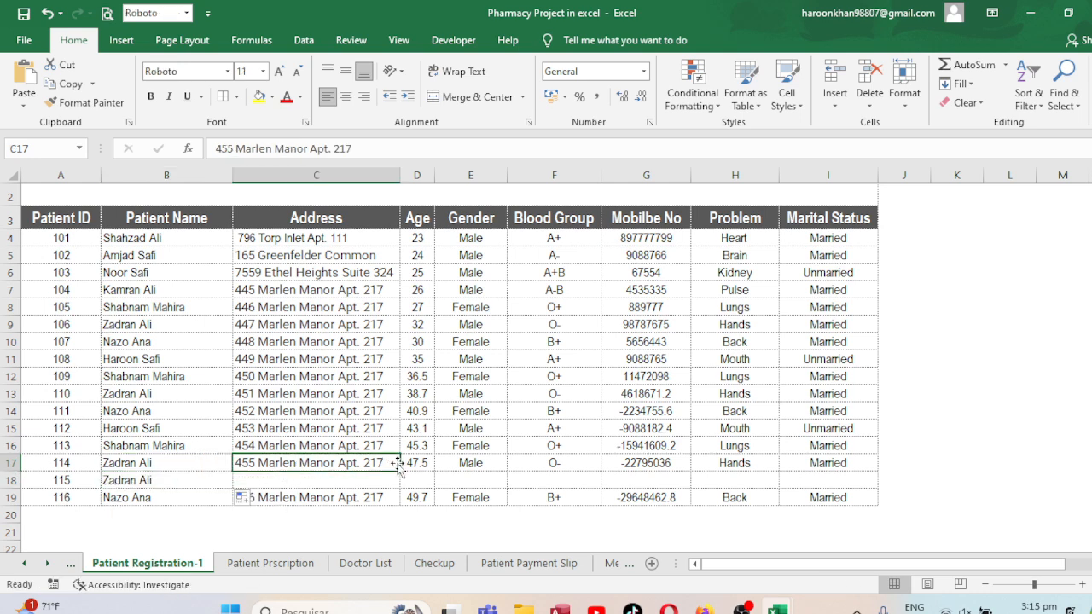
{"action": "left_click_drag", "start_coordinate": [400, 468], "coordinate": [884, 483]}
{"action": "left_click", "coordinate": [427, 464]}
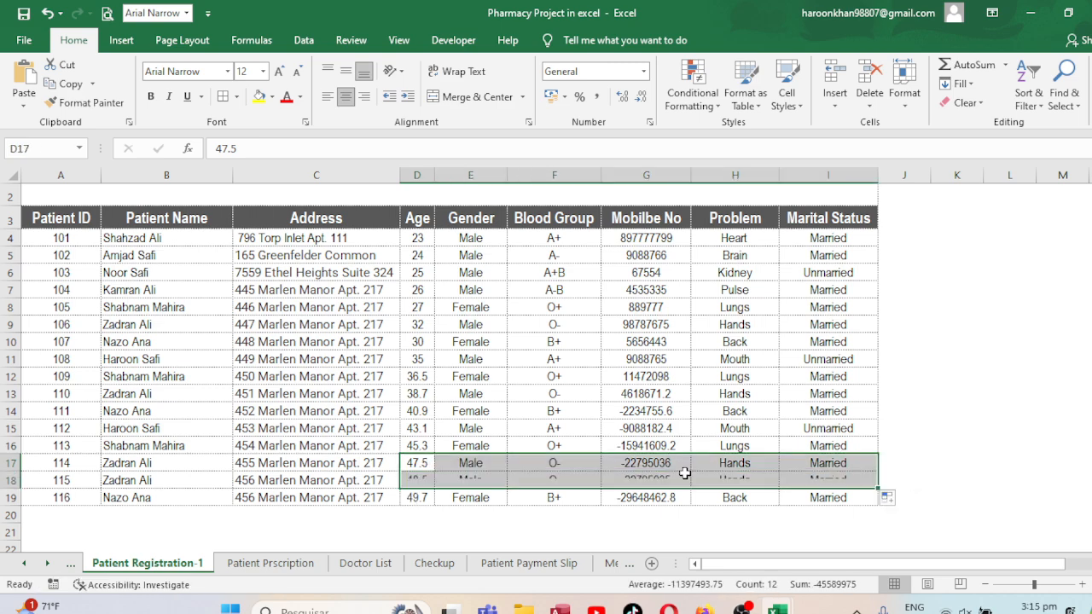
- Replace the patient name in B19 with the new patient's first name
{"action": "left_click", "coordinate": [103, 481]}
{"action": "key", "text": "Down"}
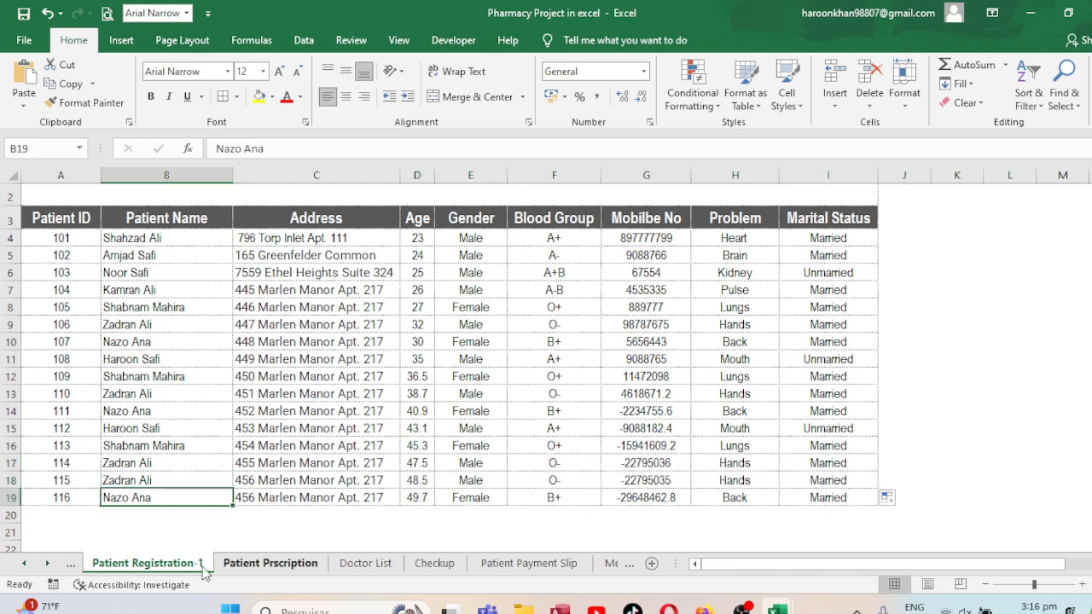
{"action": "type", "text": "HARO"}
{"action": "key", "text": "BackSpace"}
{"action": "key", "text": "BackSpace"}
{"action": "key", "text": "BackSpace"}
{"action": "key", "text": "BackSpace"}
{"action": "key", "text": "BackSpace"}
{"action": "type", "text": "Haroo"}
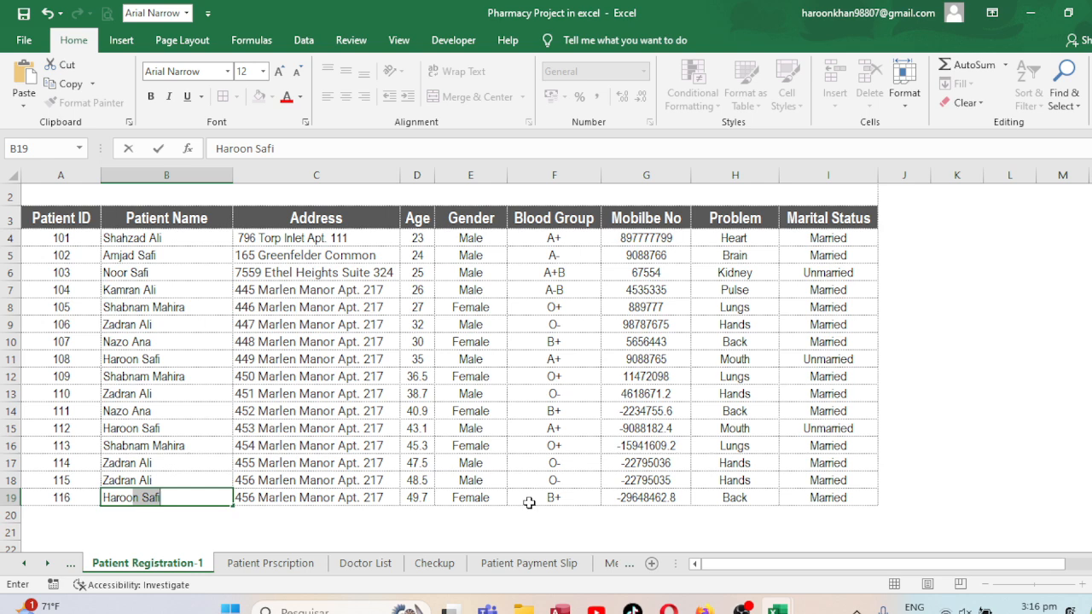
{"action": "type", "text": "n"}
{"action": "key", "text": "Delete"}
{"action": "key", "text": "Tab"}
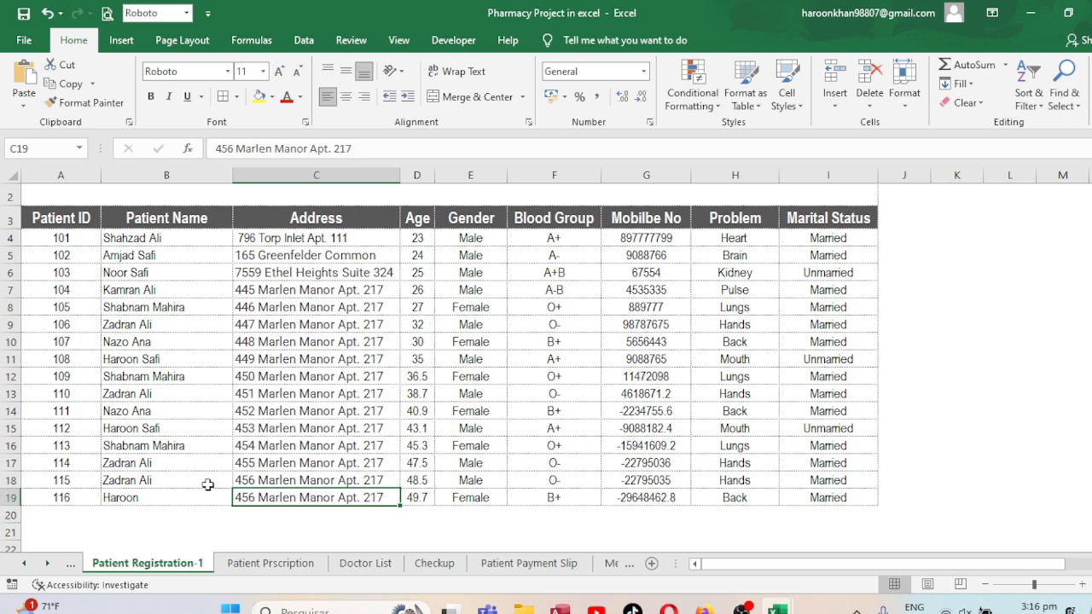
{"action": "left_click", "coordinate": [300, 482]}
{"action": "left_click", "coordinate": [304, 499]}
{"action": "key", "text": "Right"}
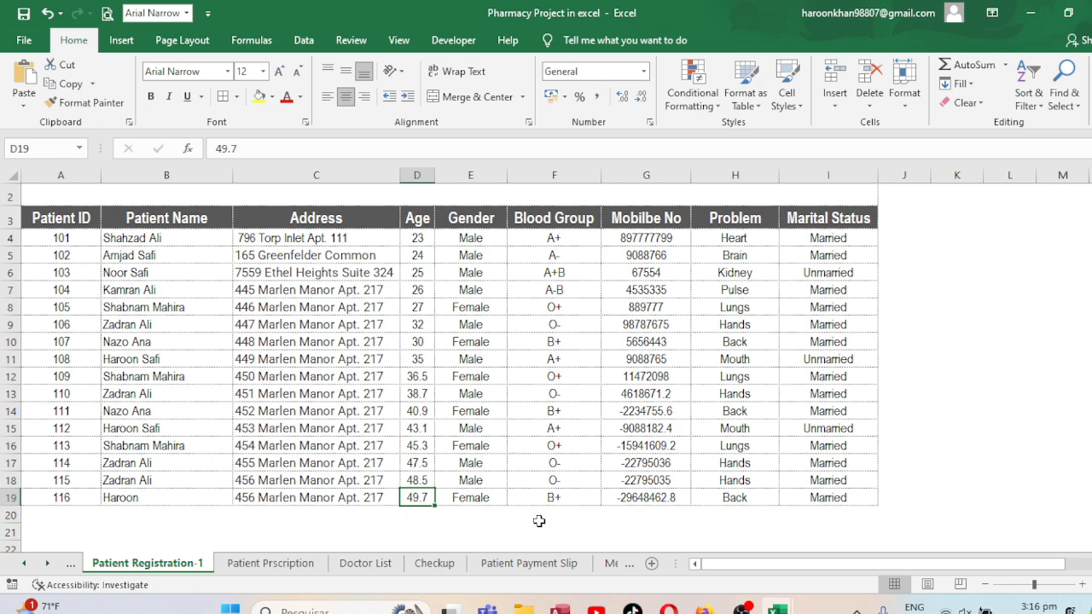
- Set the Patient Payment Slip's ID to that of the last registered patient and check the looked-up name against the registration
{"action": "left_click", "coordinate": [77, 495]}
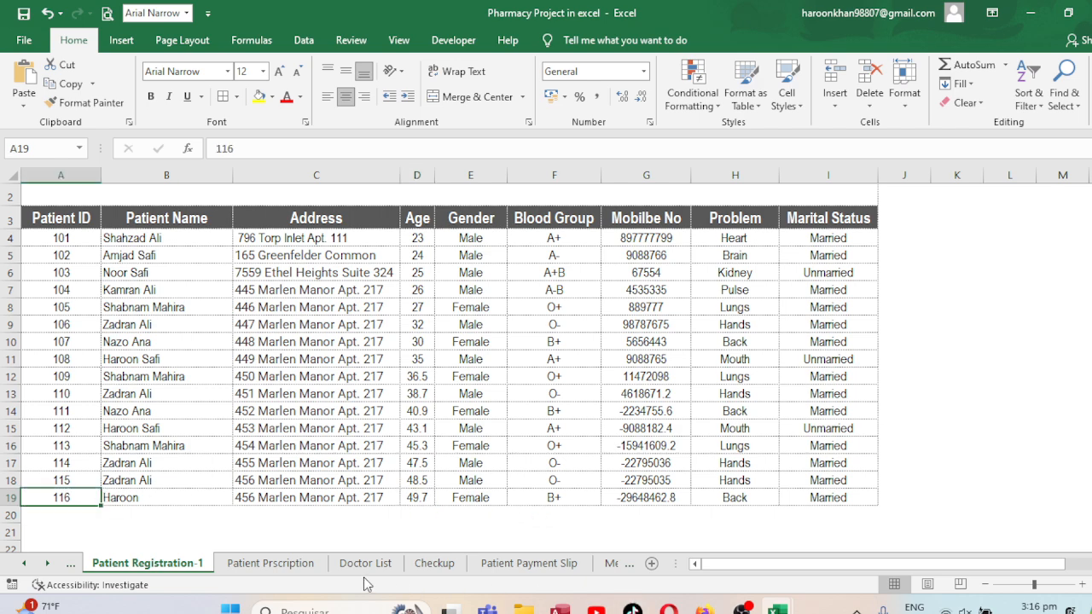
{"action": "left_click", "coordinate": [556, 563]}
{"action": "type", "text": "1"}
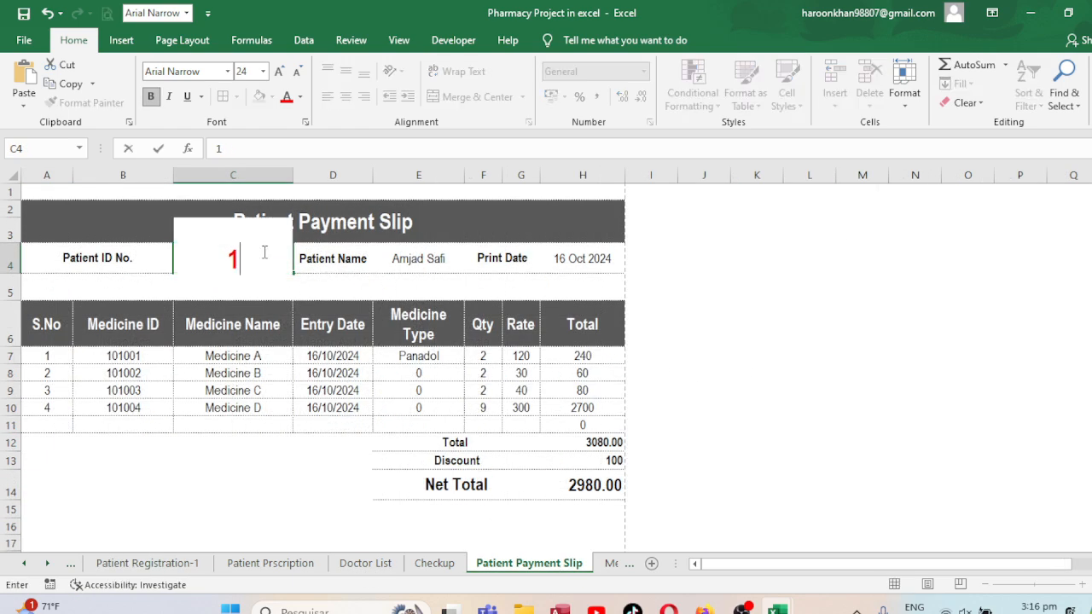
{"action": "type", "text": "16"}
{"action": "key", "text": "Return"}
{"action": "left_click", "coordinate": [263, 251]}
{"action": "left_click", "coordinate": [385, 263]}
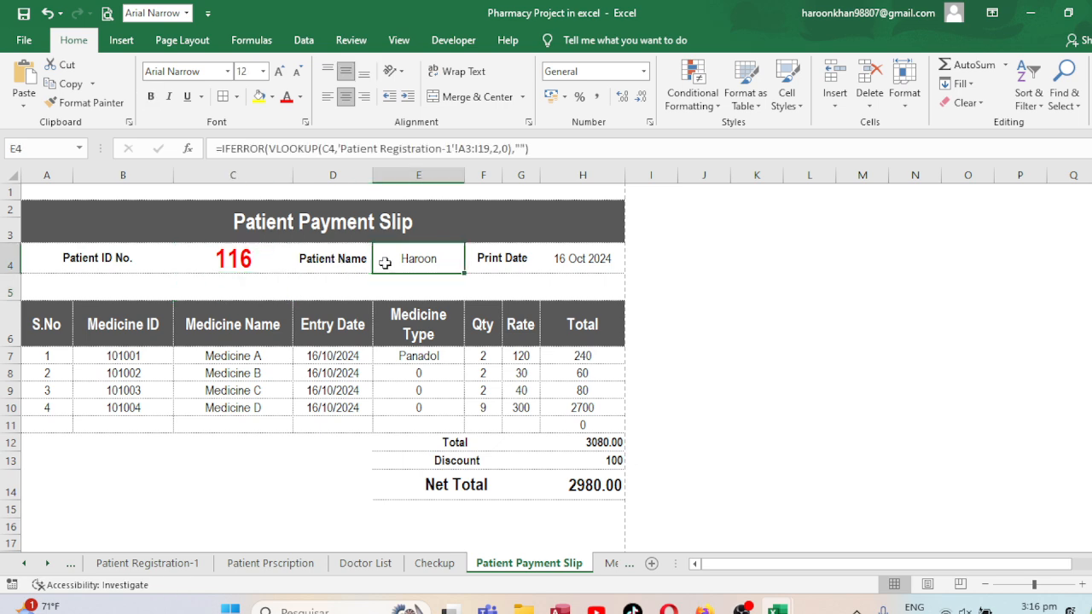
{"action": "left_click", "coordinate": [147, 563]}
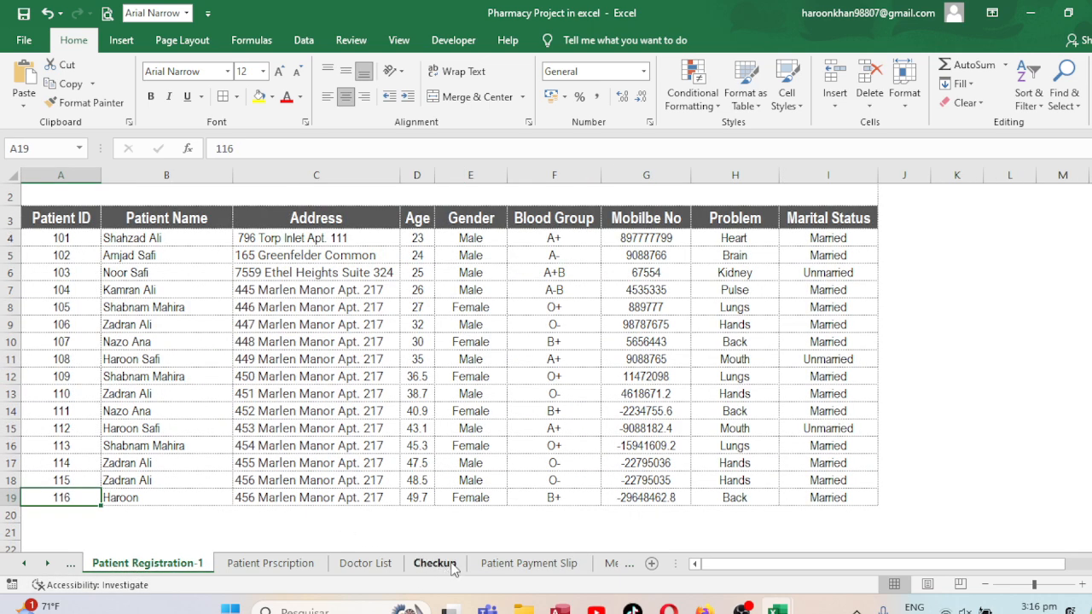
{"action": "left_click", "coordinate": [526, 564]}
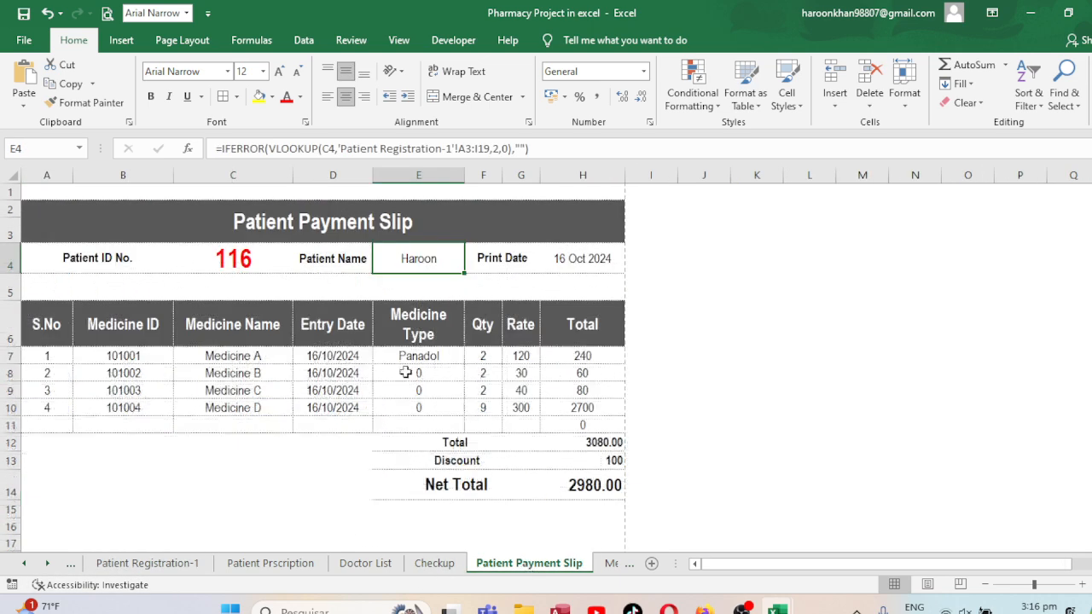
- Change the Medicine ID in B7 to 101005 from its dropdown list
{"action": "left_click", "coordinate": [113, 372]}
{"action": "left_click", "coordinate": [119, 358]}
{"action": "left_click", "coordinate": [181, 356]}
{"action": "left_click", "coordinate": [109, 407]}
{"action": "left_click", "coordinate": [169, 390]}
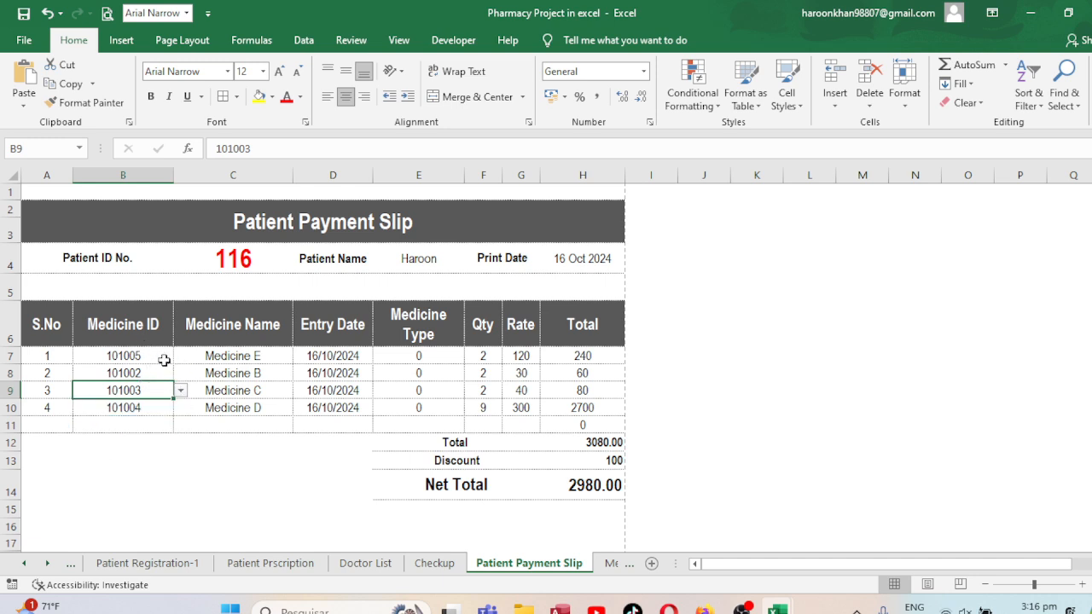
{"action": "left_click", "coordinate": [133, 351]}
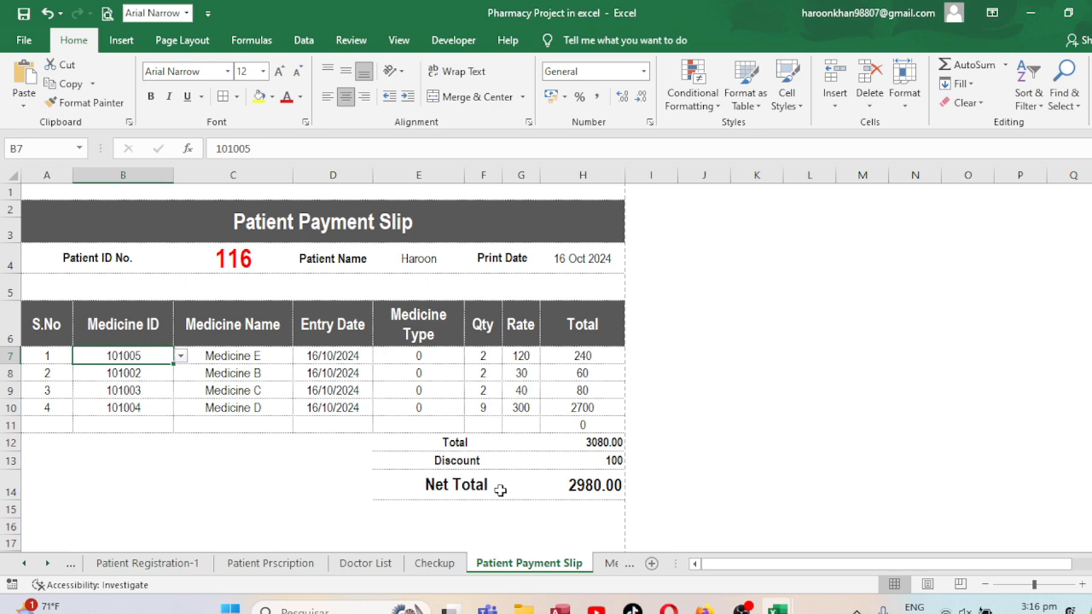
{"action": "left_click", "coordinate": [609, 564]}
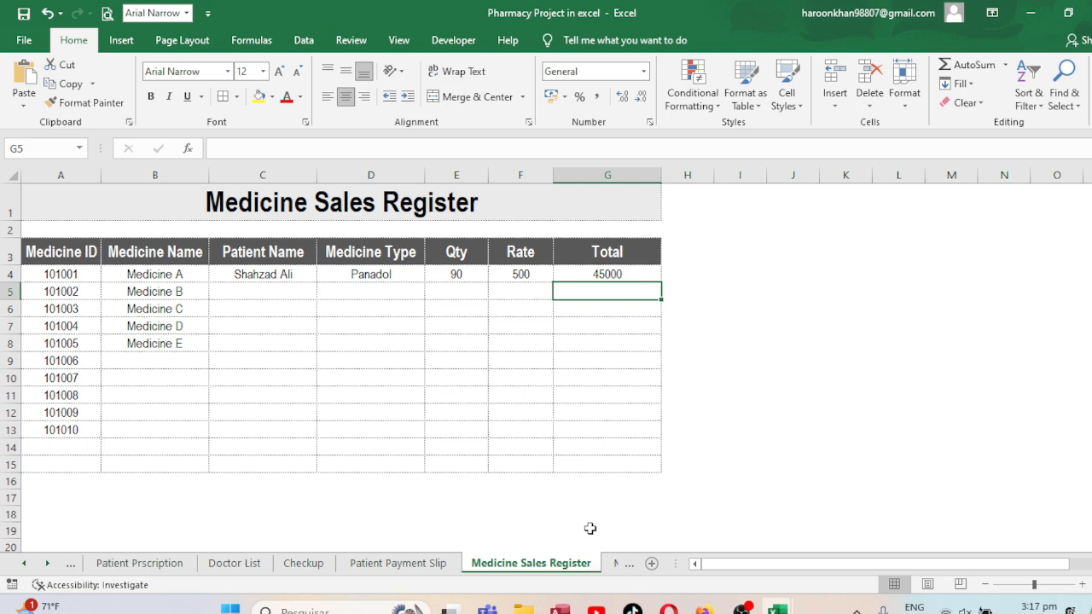
{"action": "left_click", "coordinate": [364, 565]}
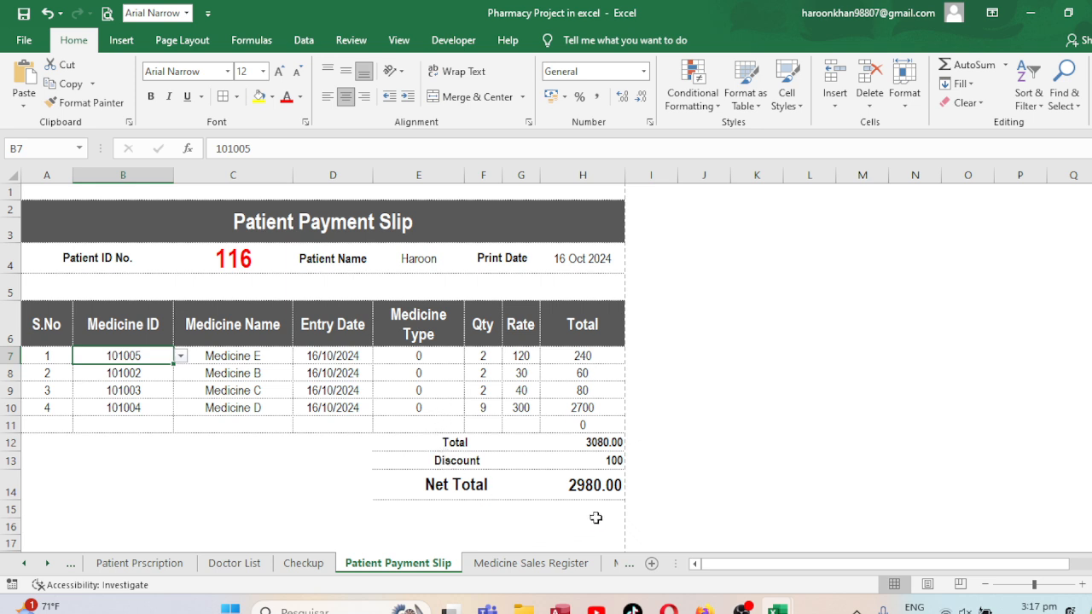
{"action": "mouse_move", "coordinate": [741, 607]}
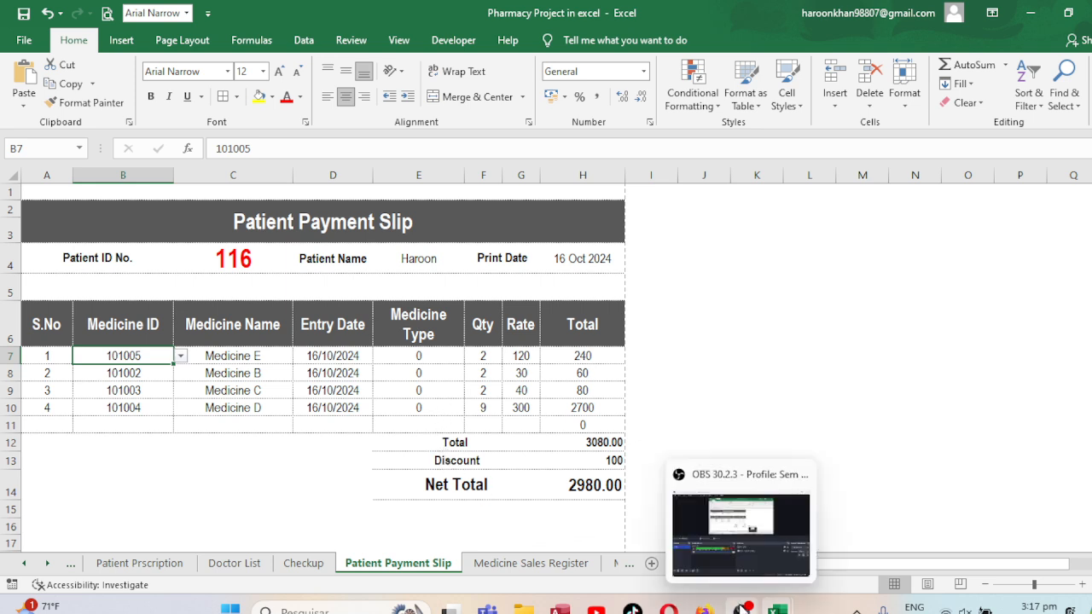
{"action": "left_click", "coordinate": [741, 607]}
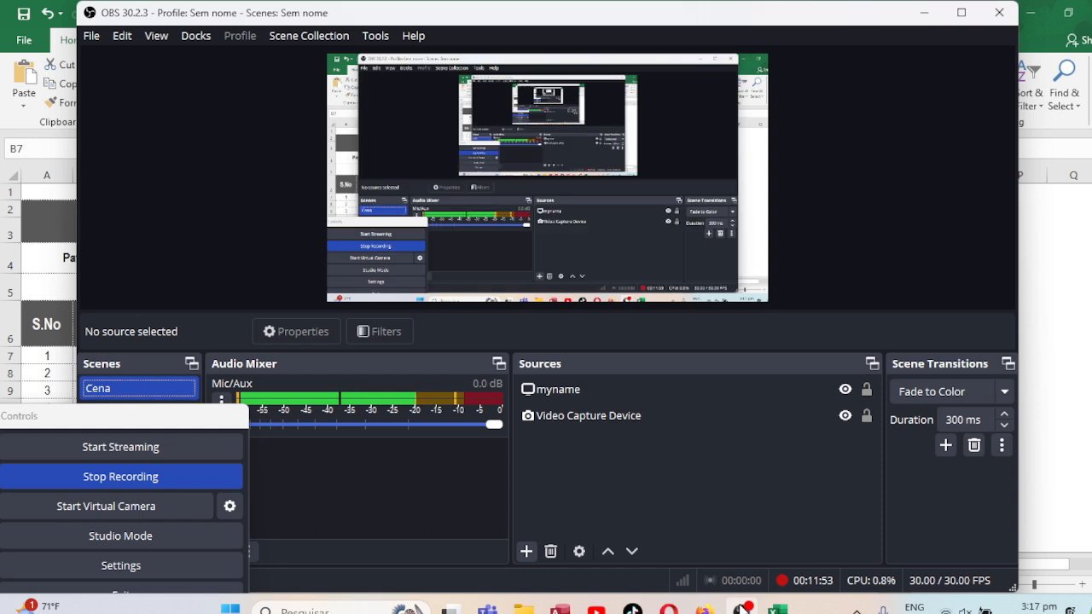
{"action": "left_click", "coordinate": [137, 479]}
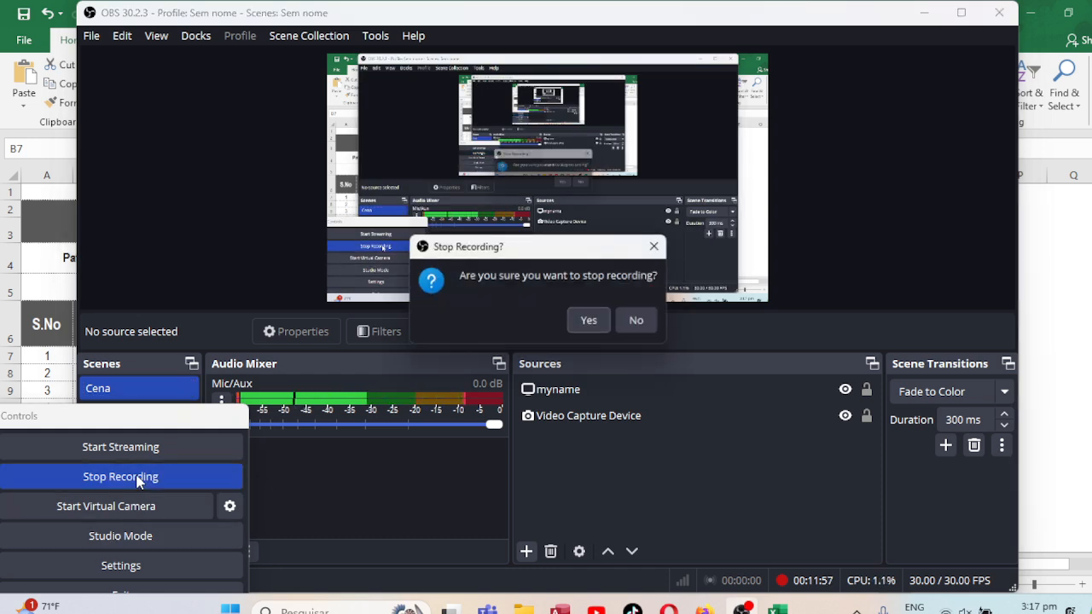